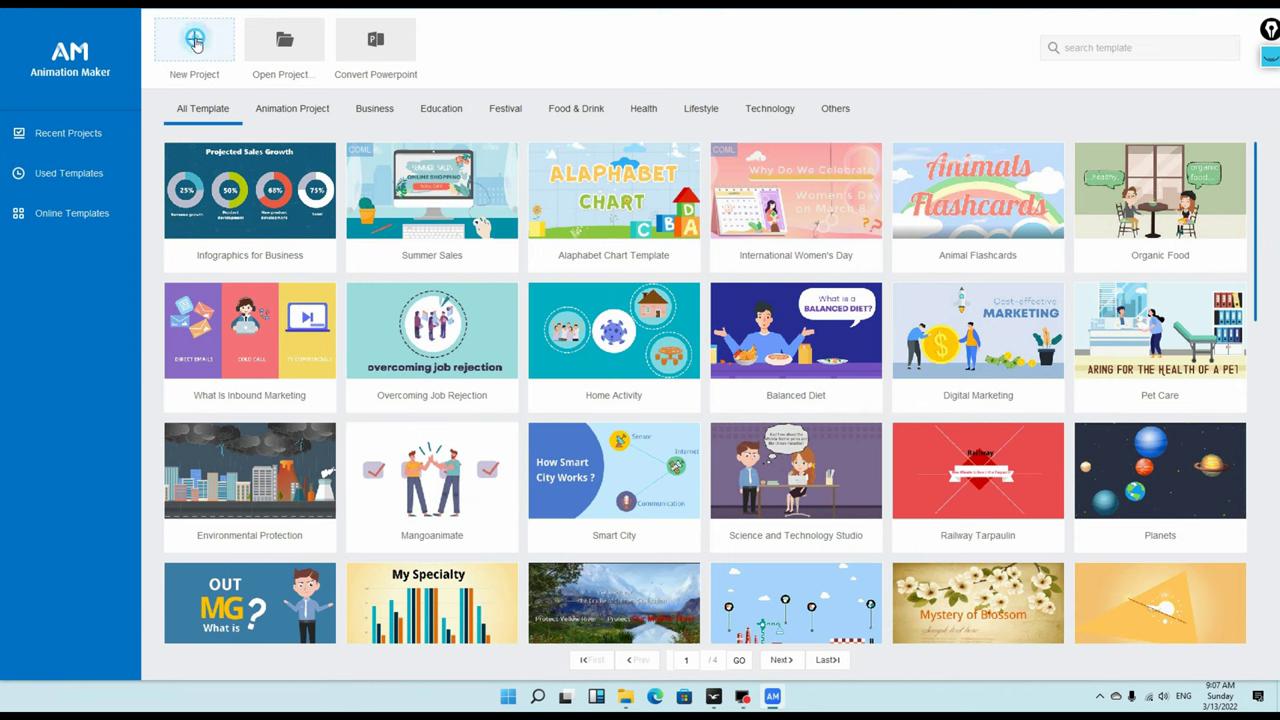
Create a new project and add the Field Paths scene from the Countryside folder of the online scenes
left_click(195, 42)
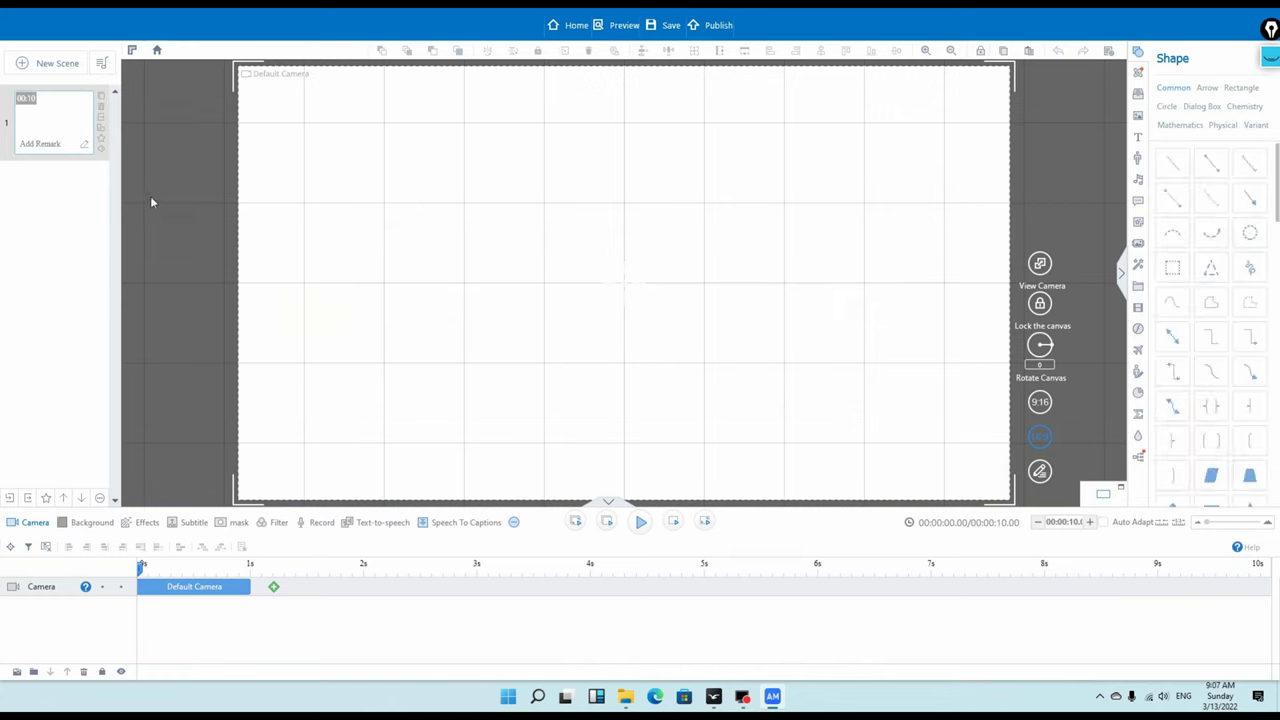
left_click(41, 63)
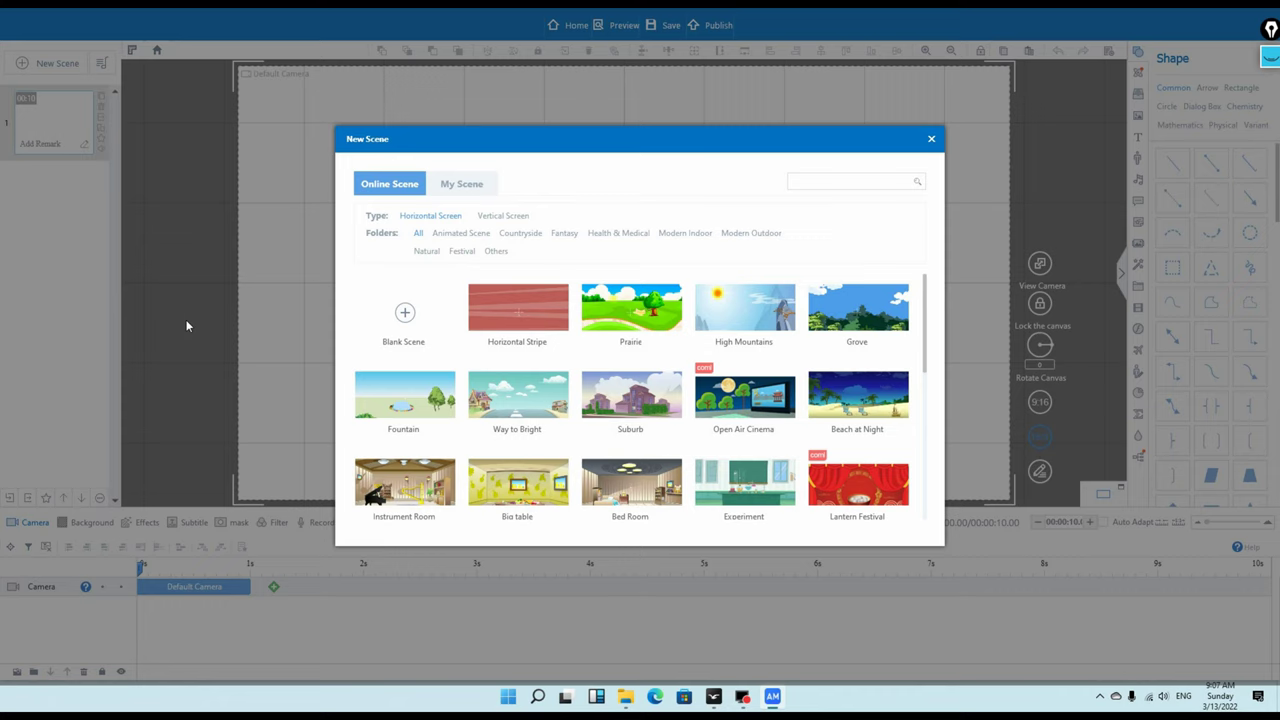
left_click(527, 239)
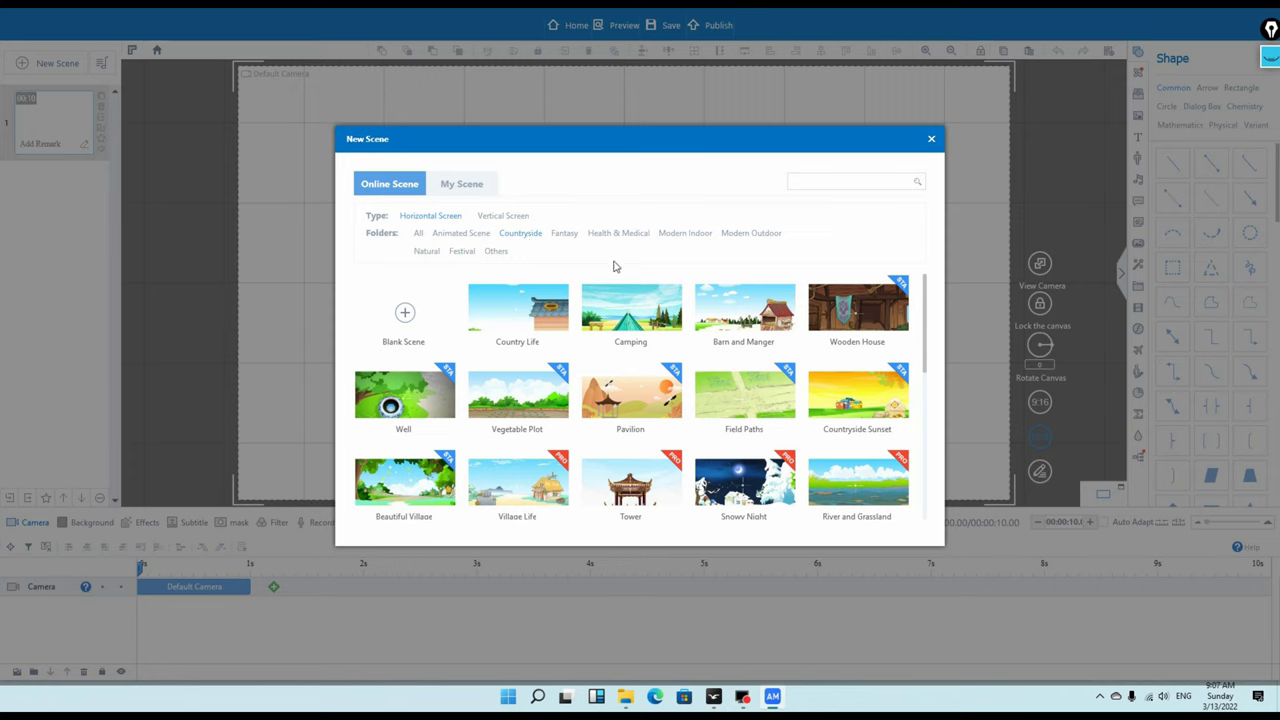
scroll(610, 318, "down", 1)
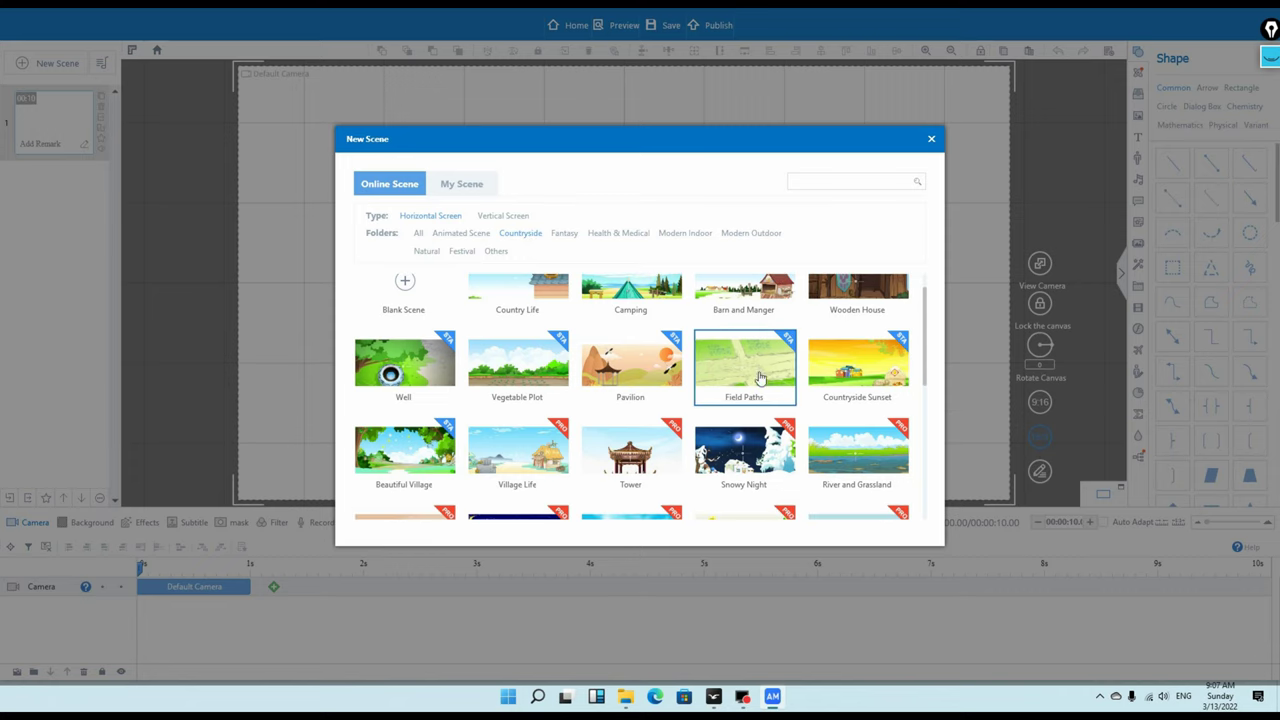
left_click(760, 377)
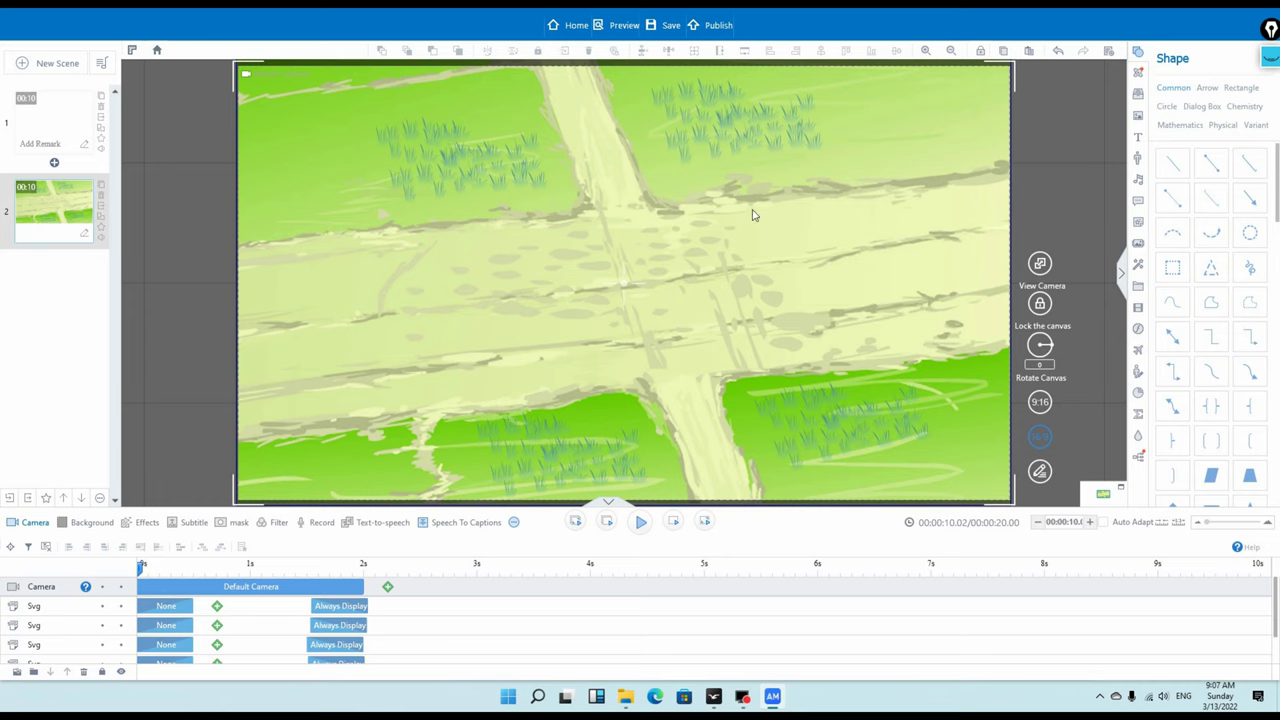
Filter the image library to the Plant category
left_click(1139, 118)
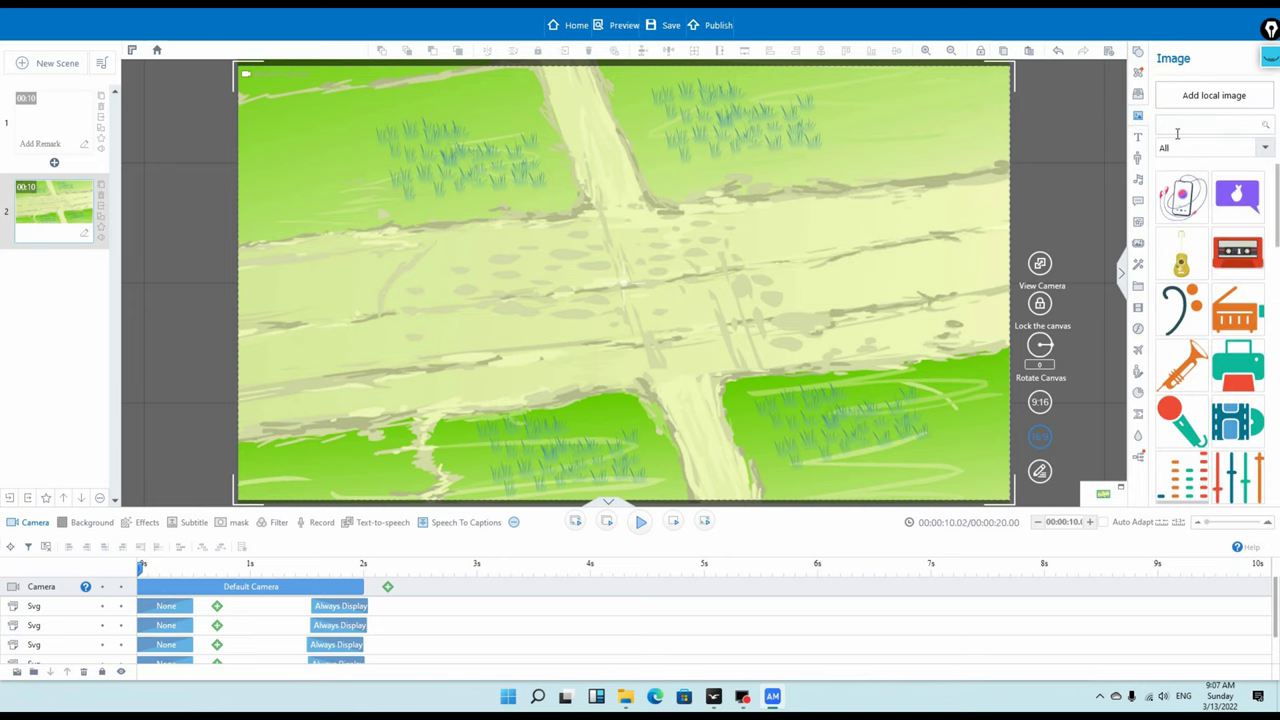
left_click(1264, 147)
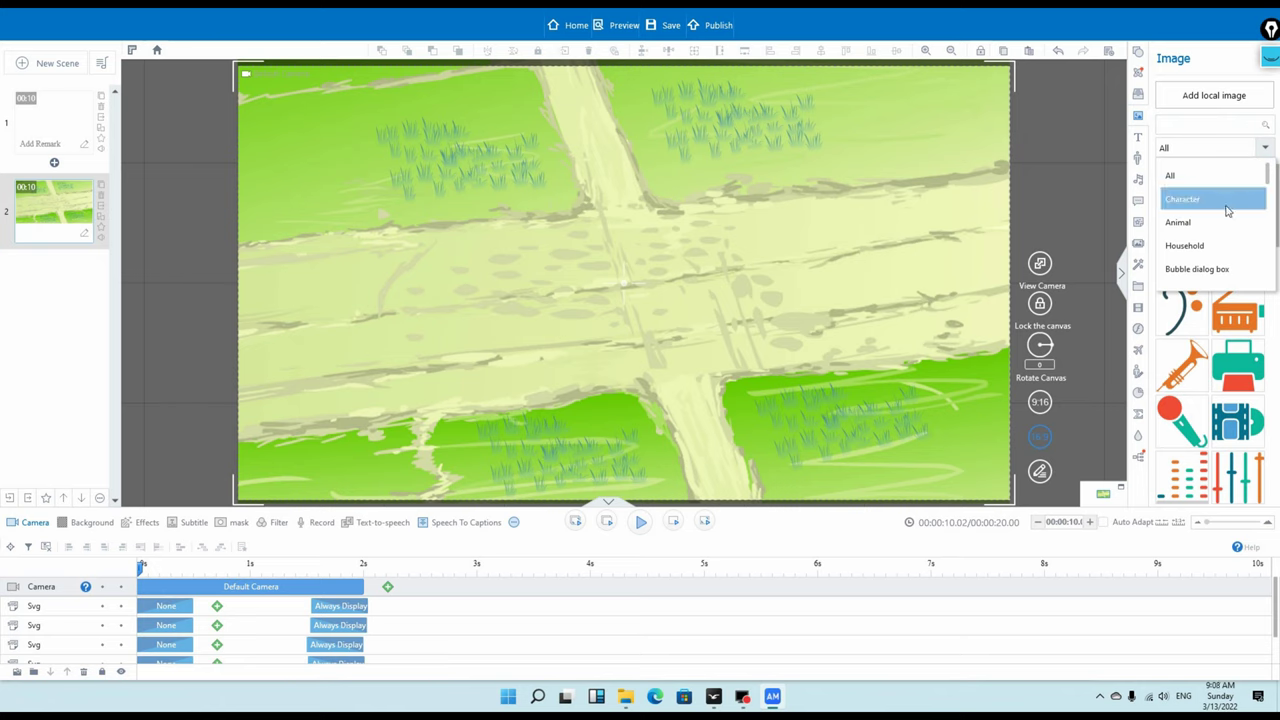
scroll(1227, 215, "down", 5)
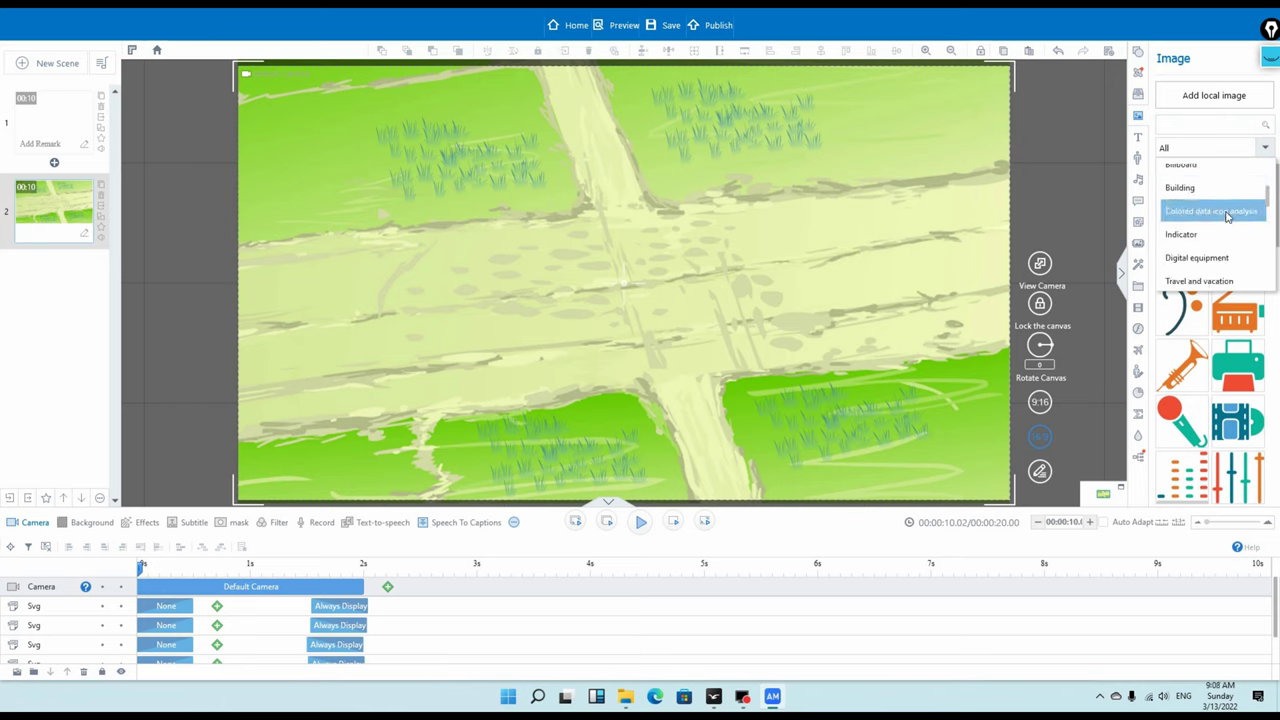
scroll(1227, 217, "down", 1)
scroll(1227, 217, "down", 5)
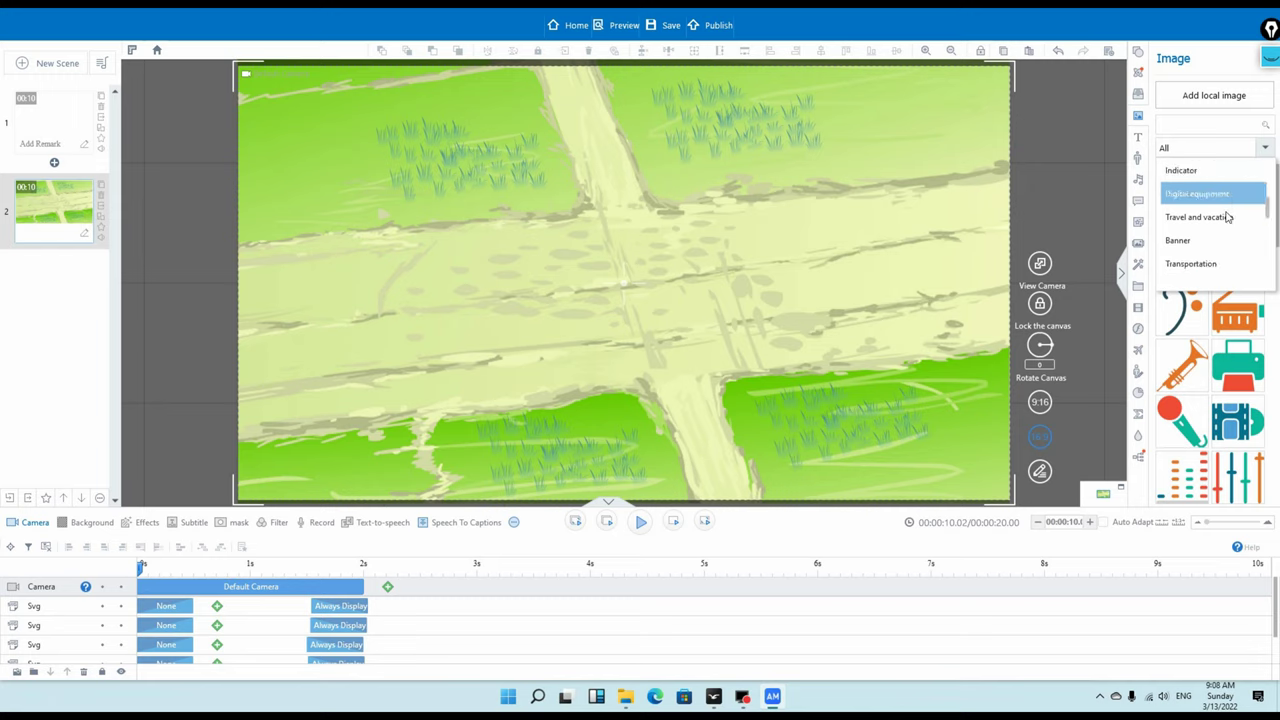
scroll(1227, 216, "down", 2)
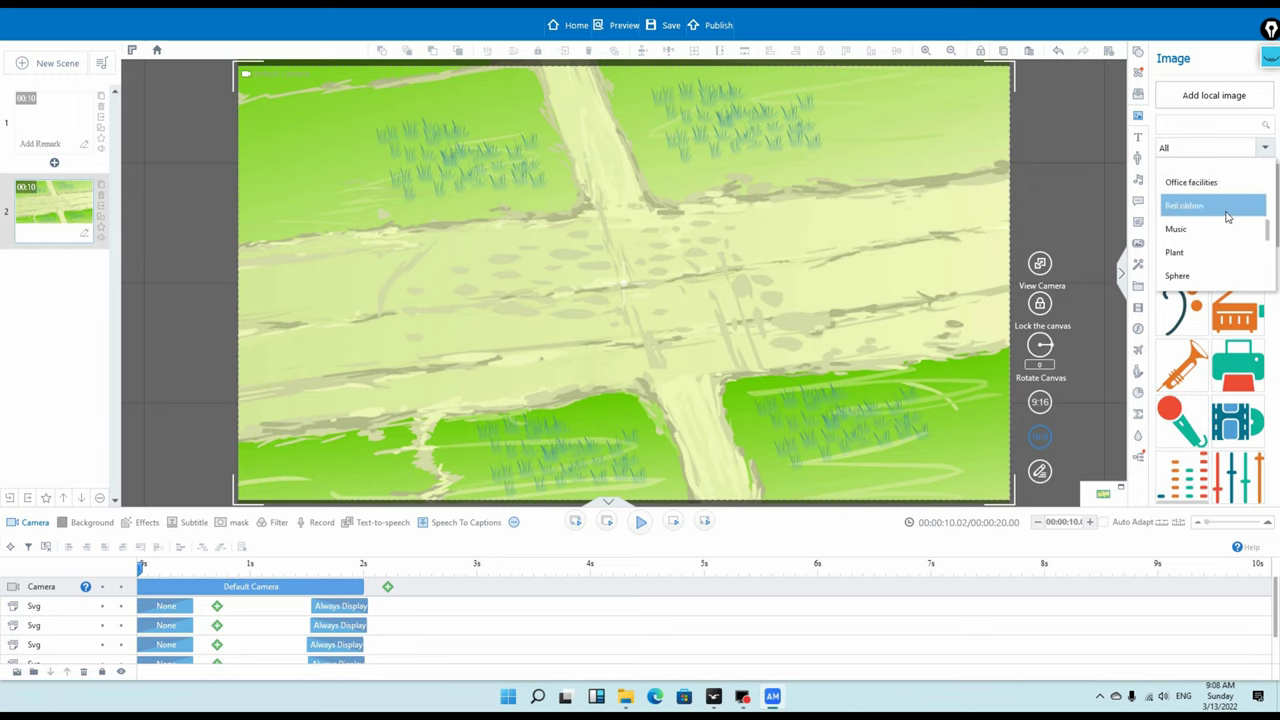
left_click(1200, 253)
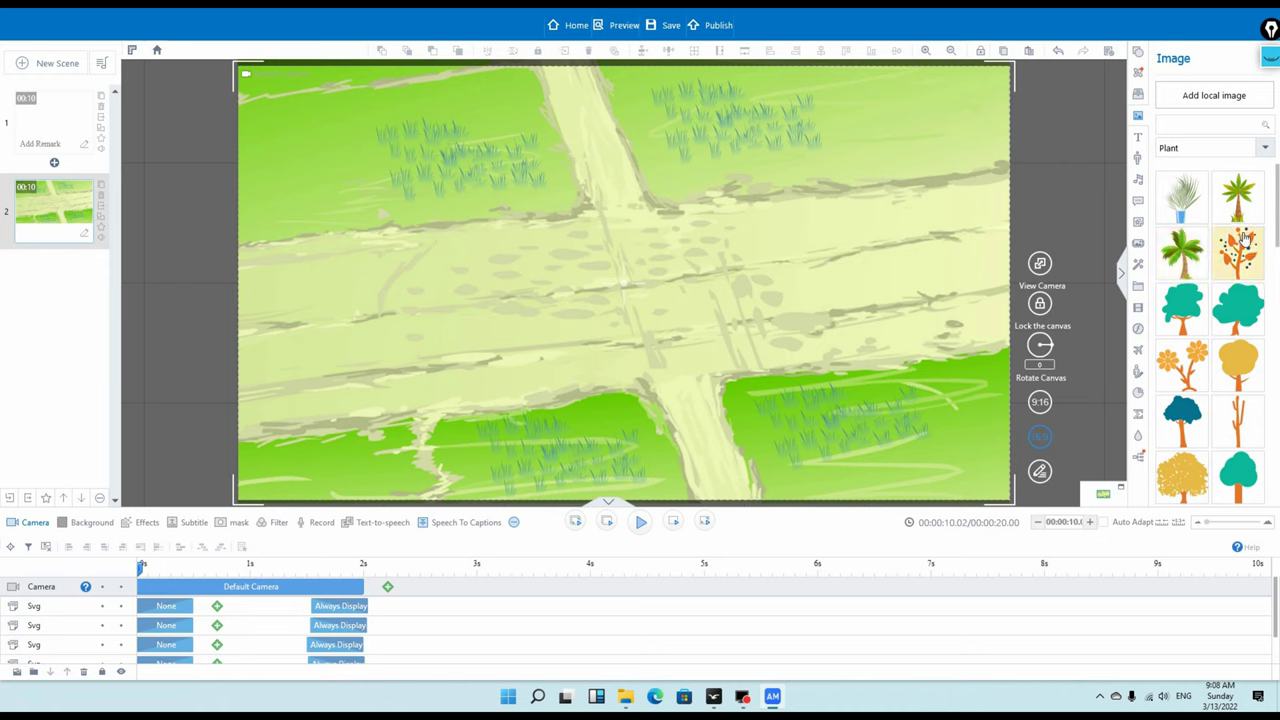
Insert the twin palm tree image, enlarge it and place it beside the crossing on the right side of the path
scroll(1248, 262, "down", 8)
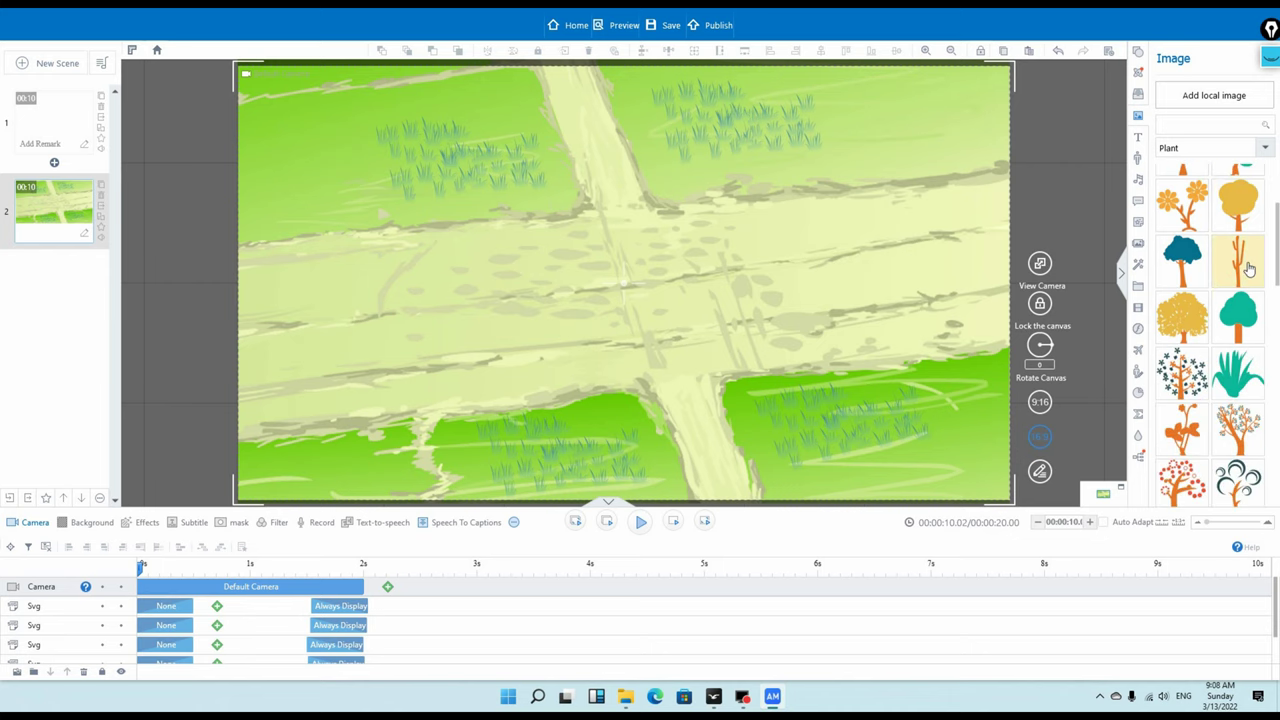
scroll(1248, 277, "down", 8)
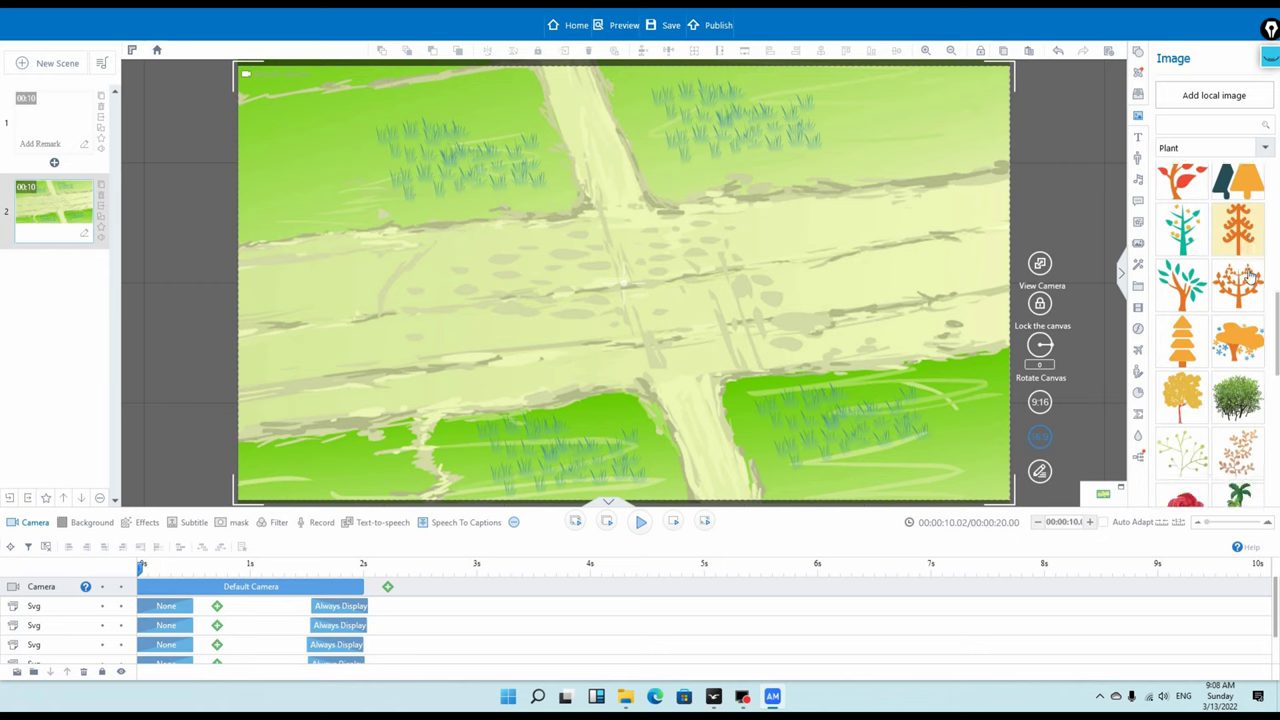
scroll(1248, 277, "down", 1)
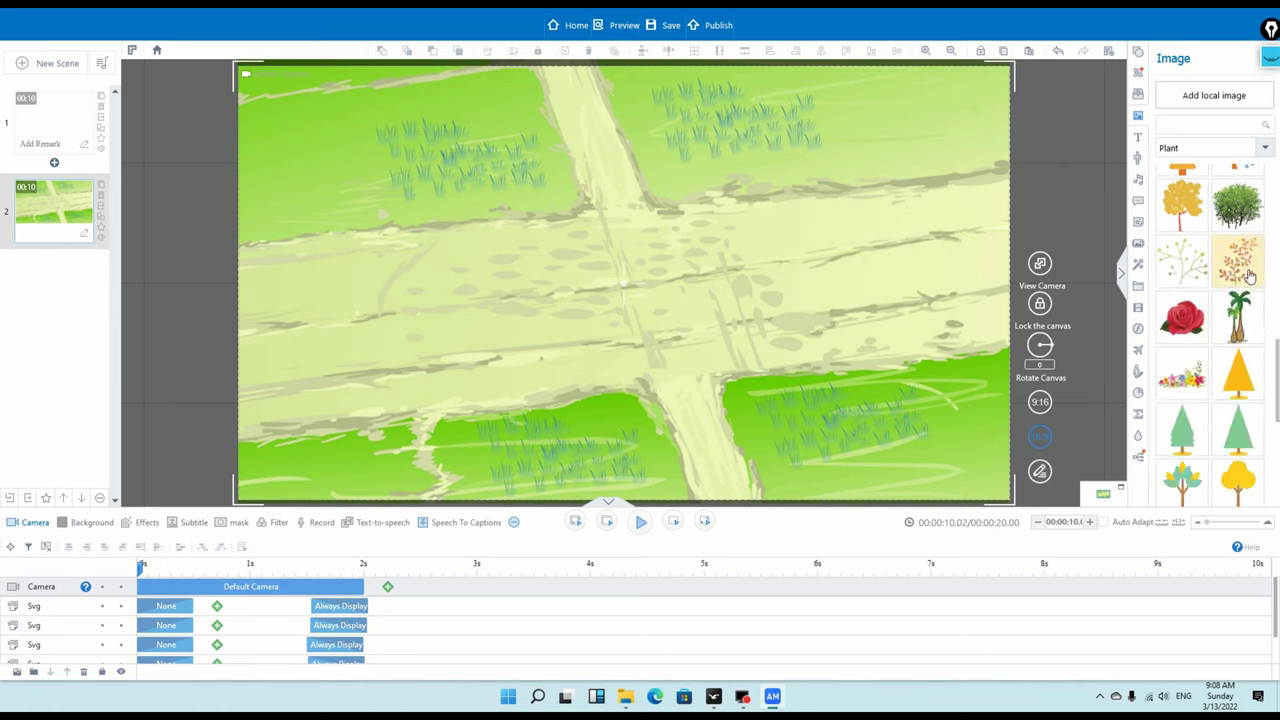
left_click(1230, 318)
left_click_drag(646, 234, 776, 70)
left_click_drag(722, 190, 818, 217)
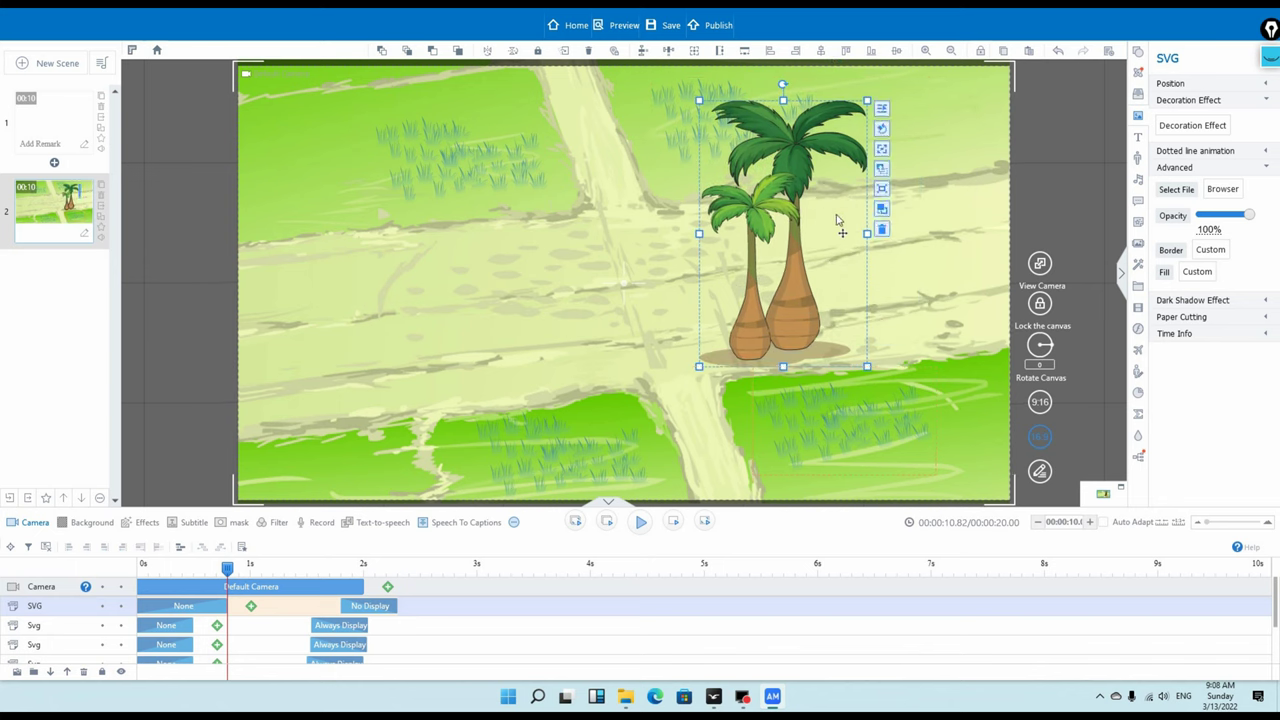
left_click(945, 216)
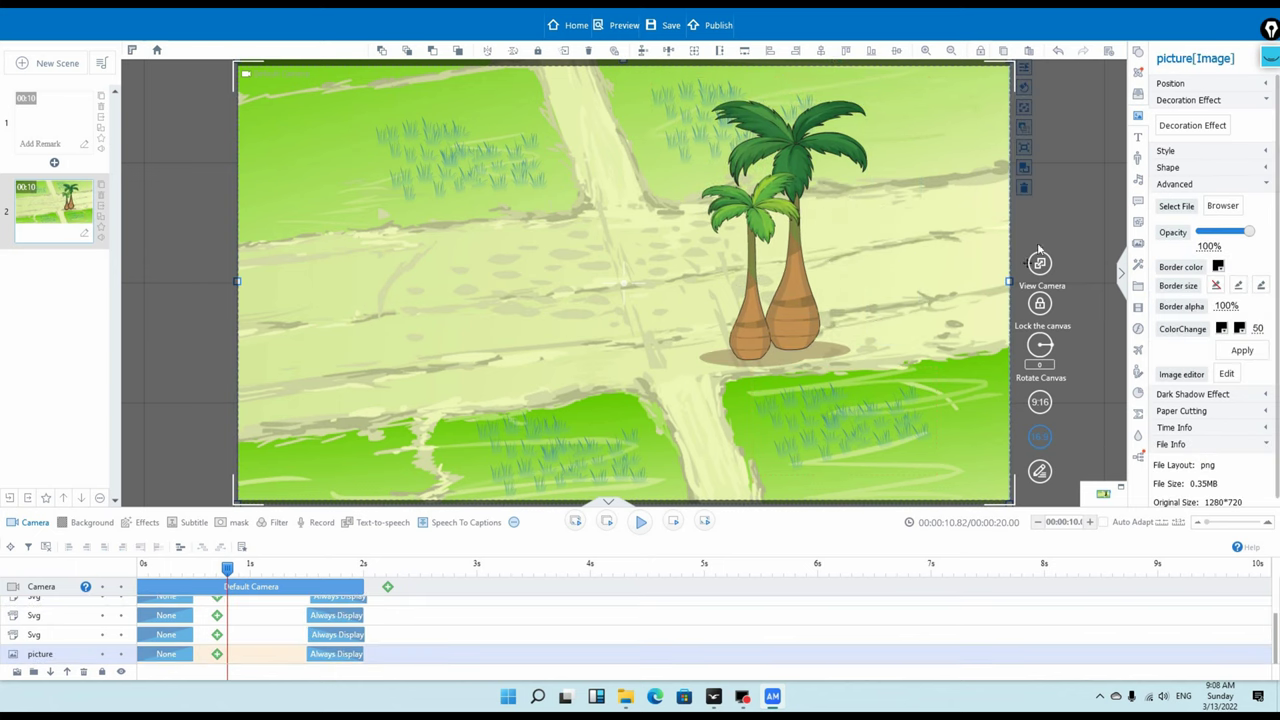
Insert the single palm tree with broad green leaves and place it at the left edge of the scene, slightly reduced
left_click(1138, 117)
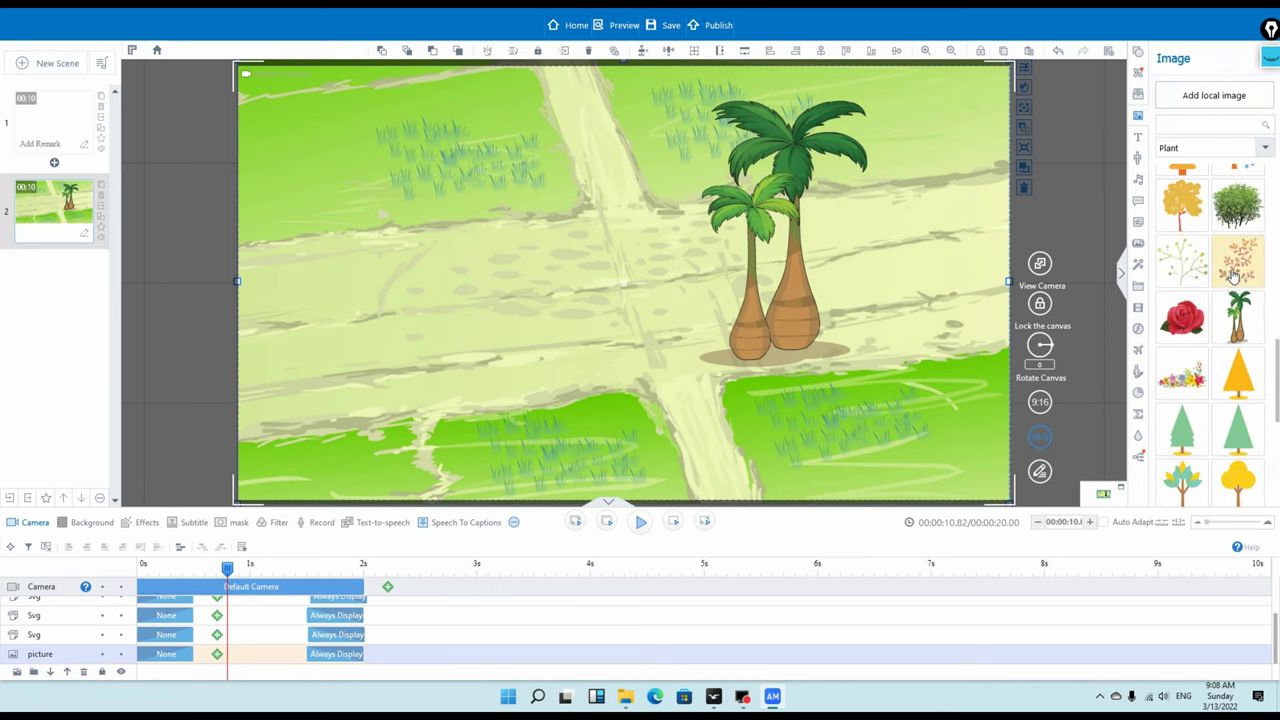
scroll(1234, 274, "down", 4)
scroll(1231, 262, "up", 6)
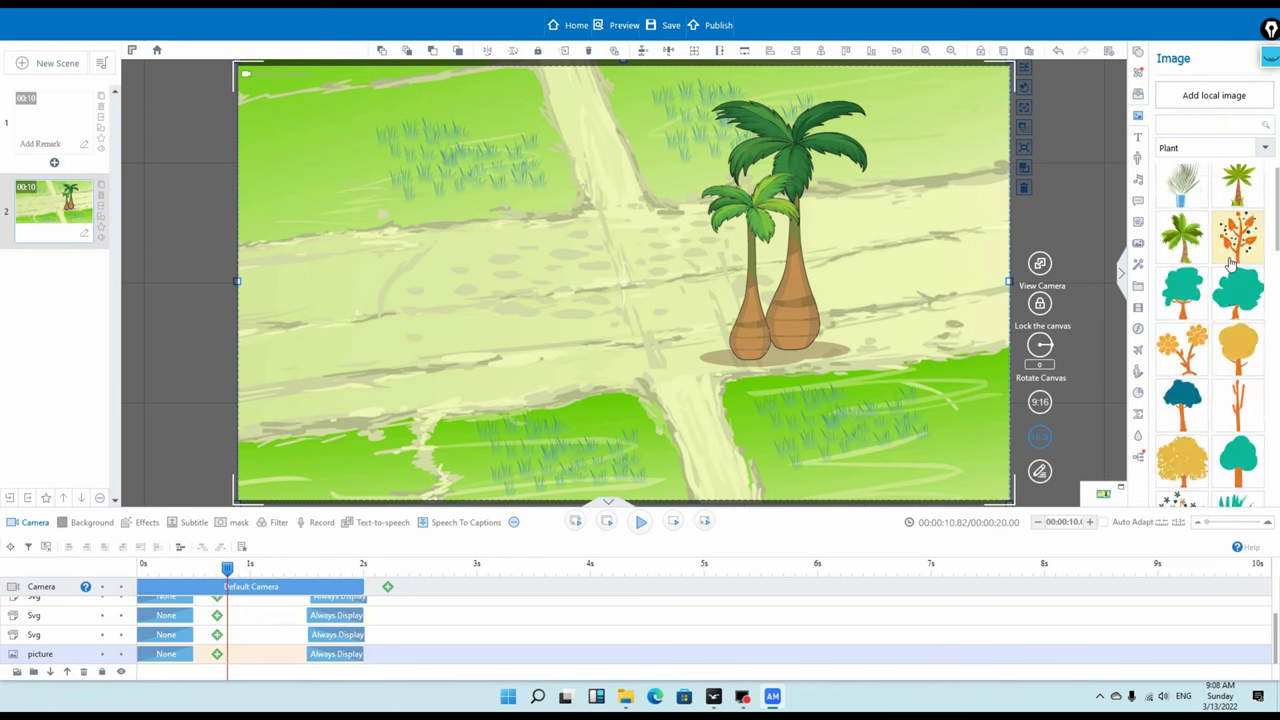
left_click(1183, 238)
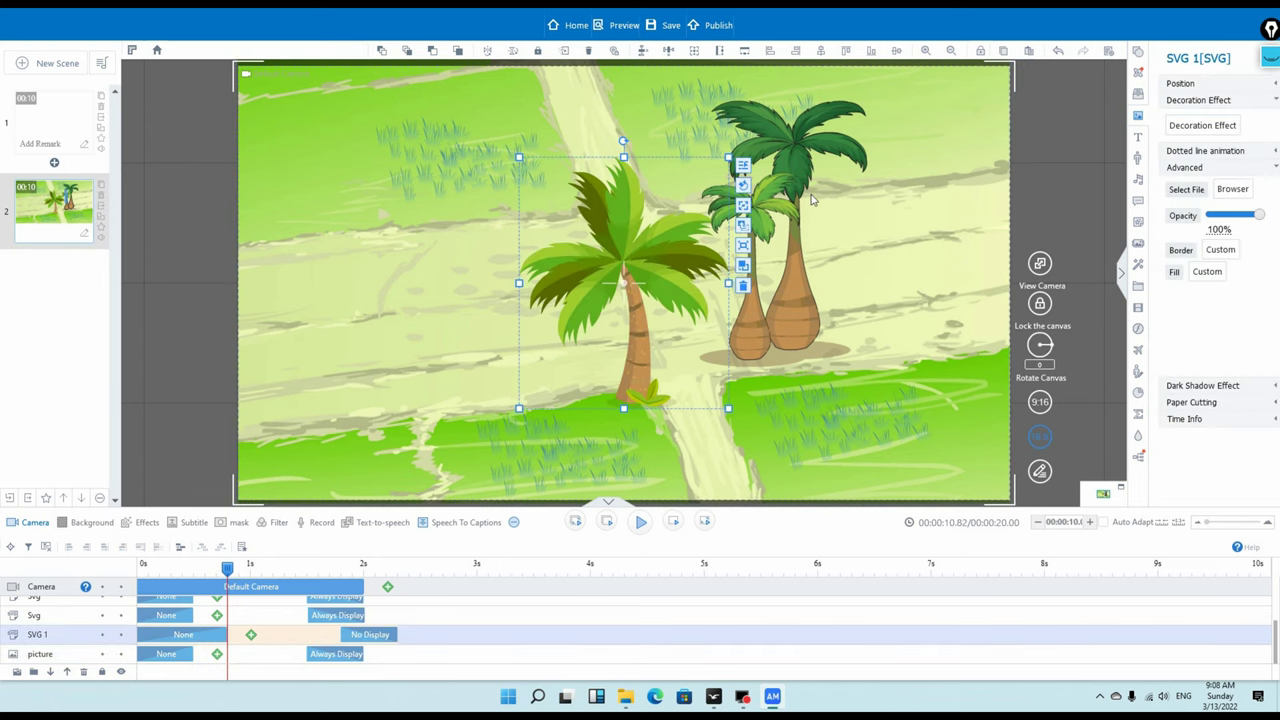
left_click_drag(609, 305, 347, 317)
left_click_drag(456, 181, 437, 191)
left_click(468, 182)
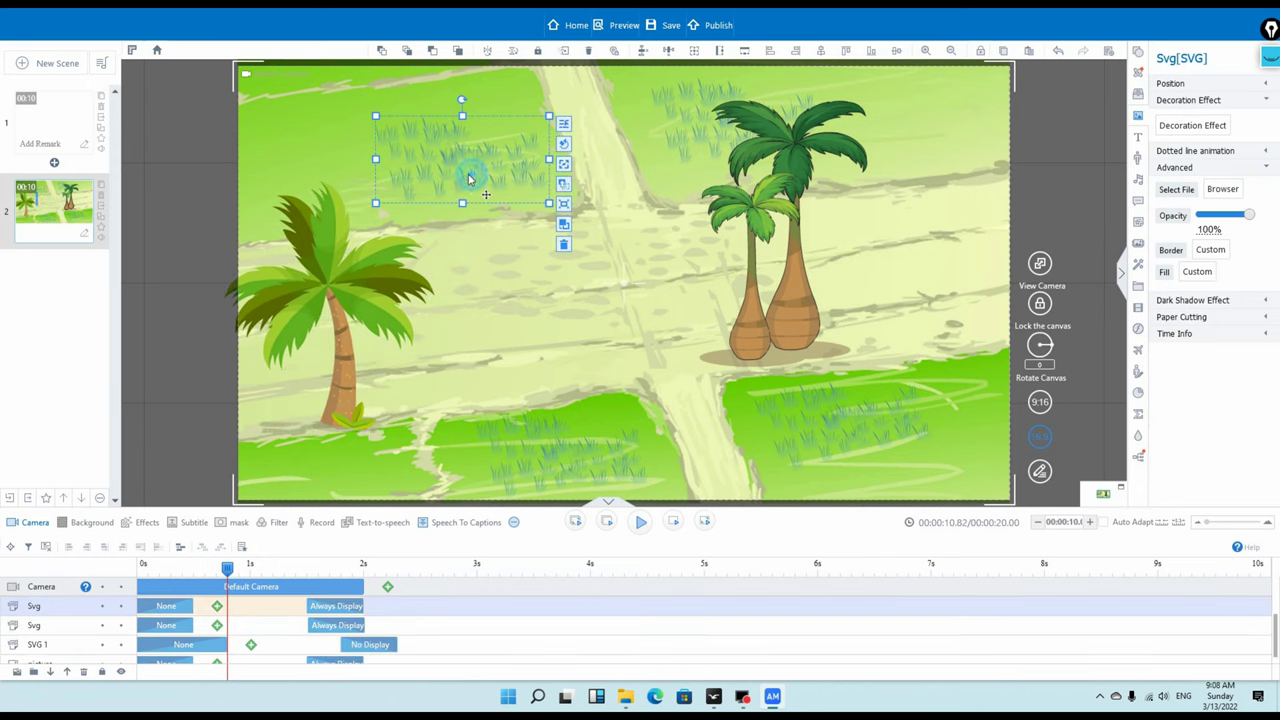
left_click(443, 222)
left_click(364, 221)
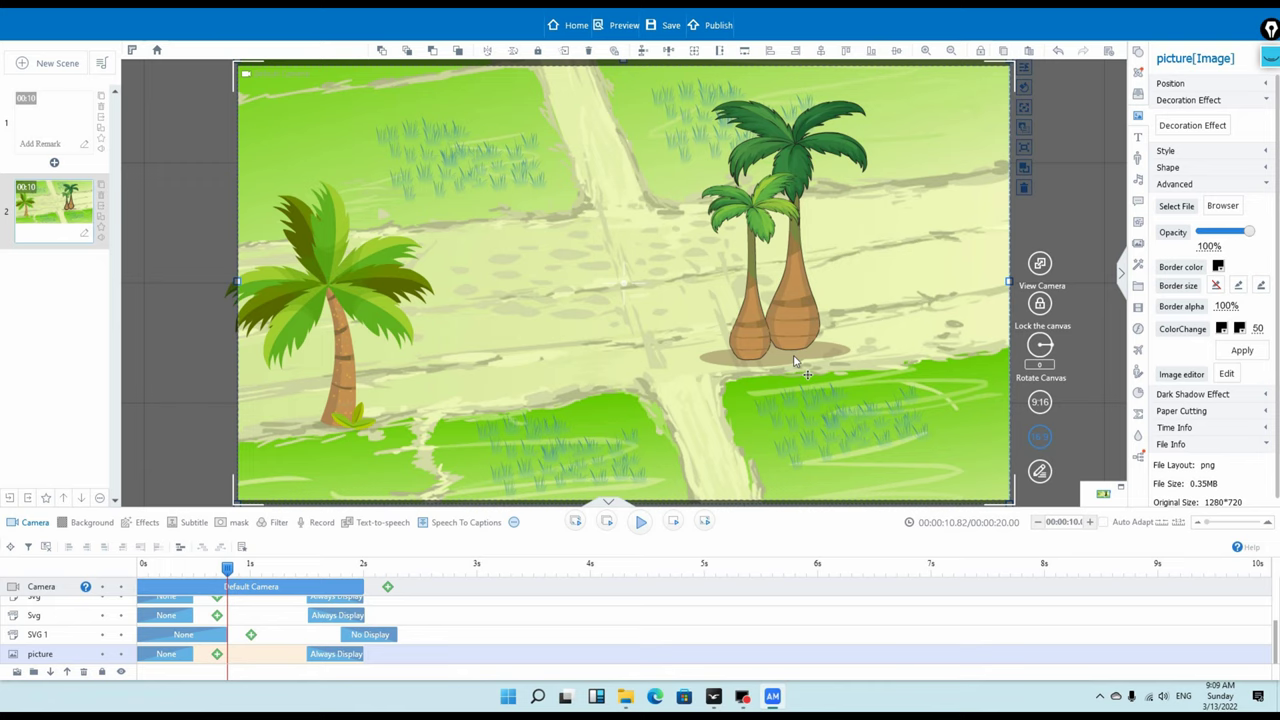
Add the Monkey role with the Smirk action to the scene and enlarge it near the middle of the path
left_click(1140, 160)
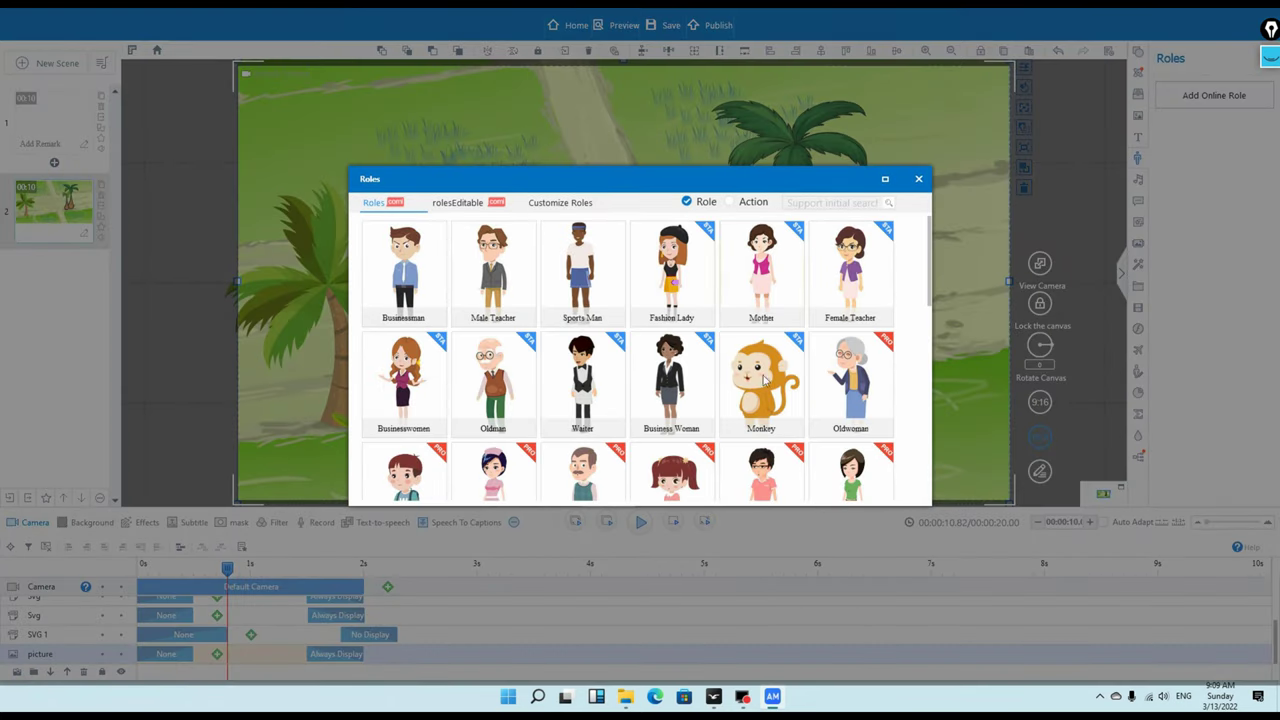
left_click(756, 408)
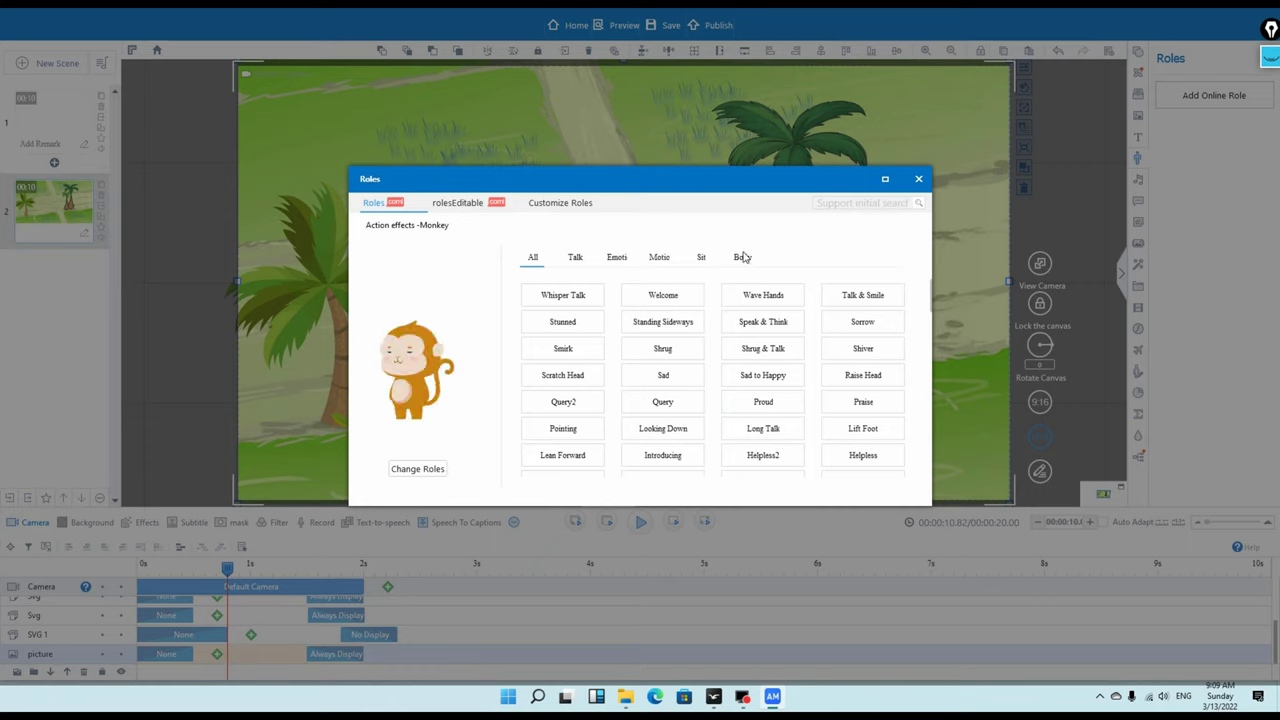
left_click(561, 349)
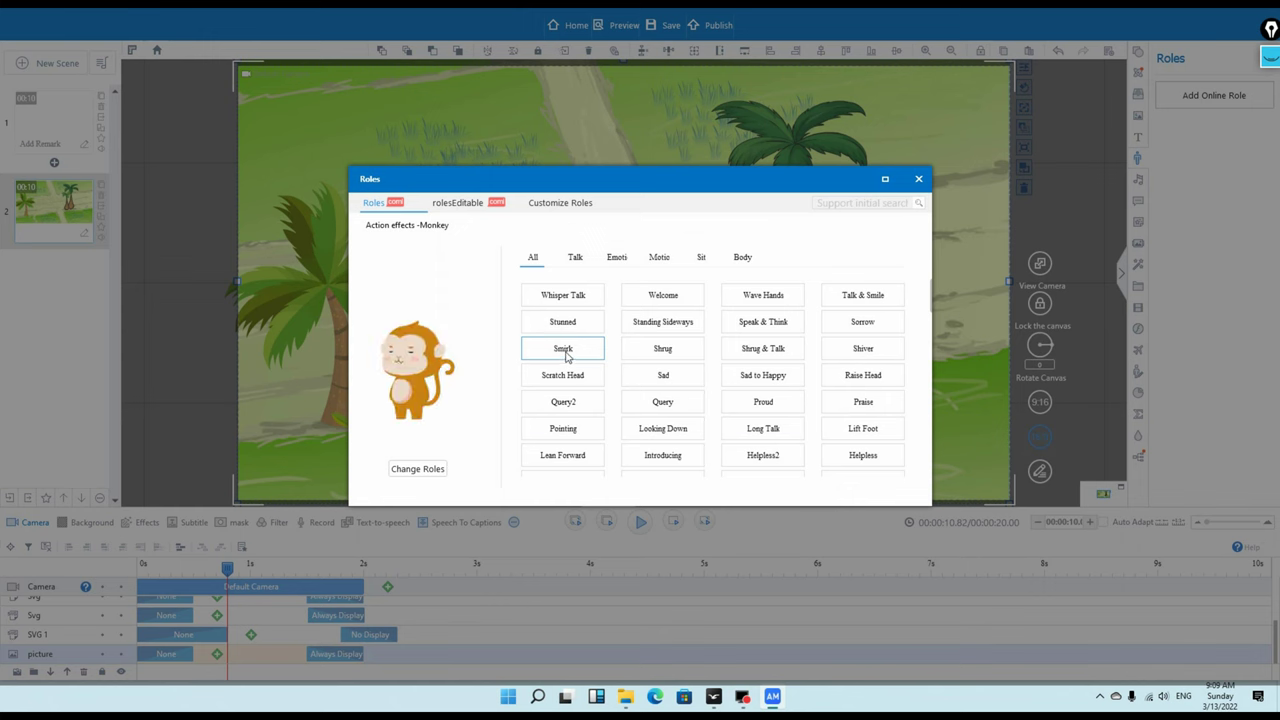
left_click(564, 352)
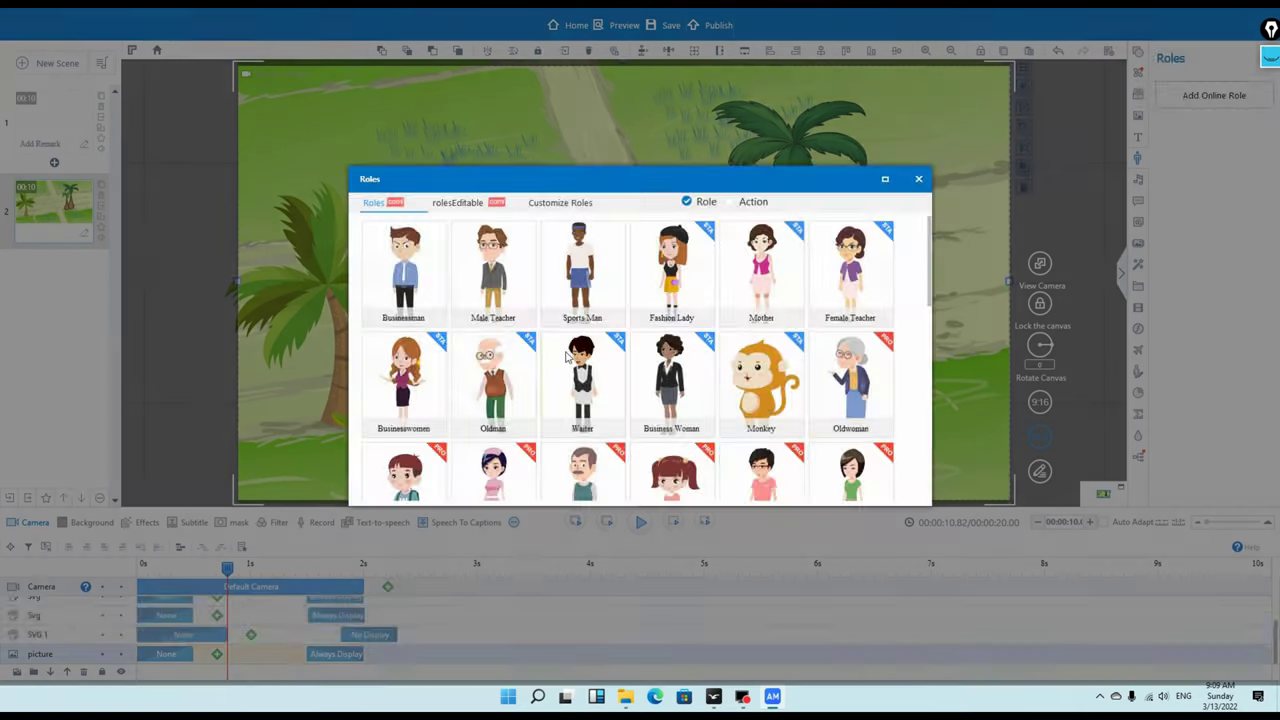
mouse_move(669, 215)
left_mouse_down()
mouse_move(630, 247)
mouse_move(654, 234)
left_mouse_up()
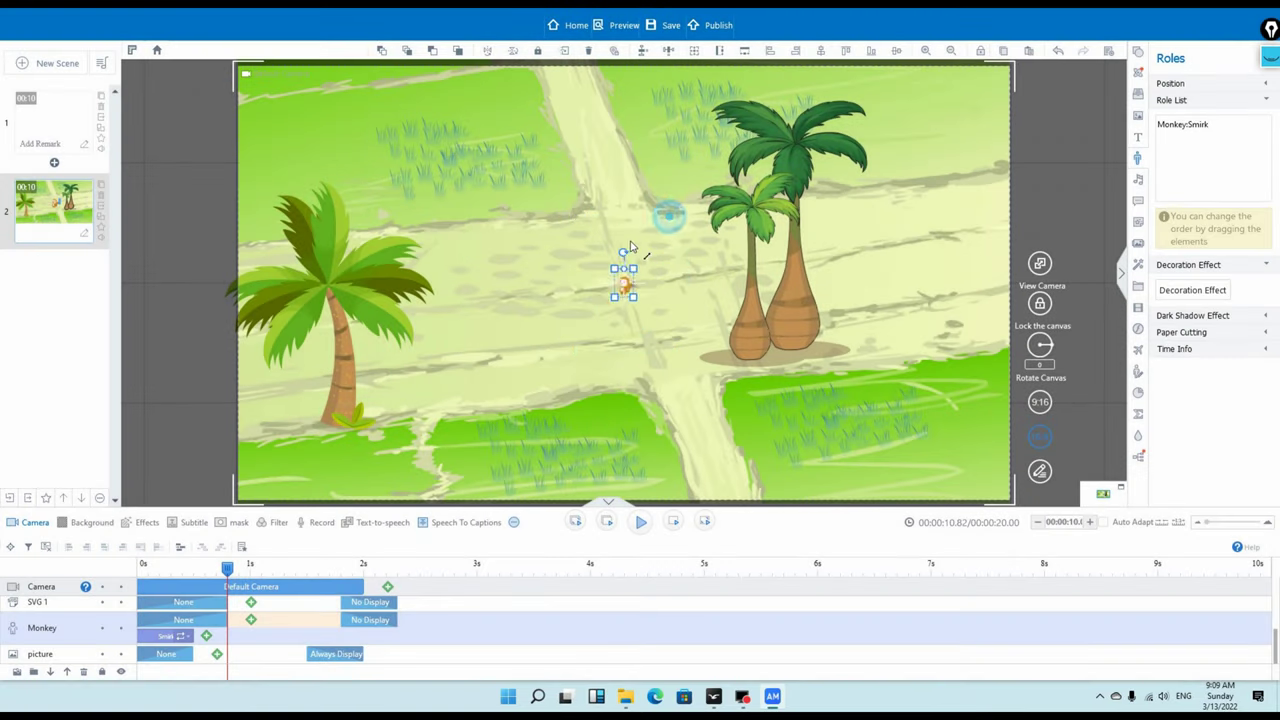
left_click_drag(645, 281, 645, 228)
Bring the monkey to the top layer and place it on the crown of the tall palm tree on the right
right_click(645, 228)
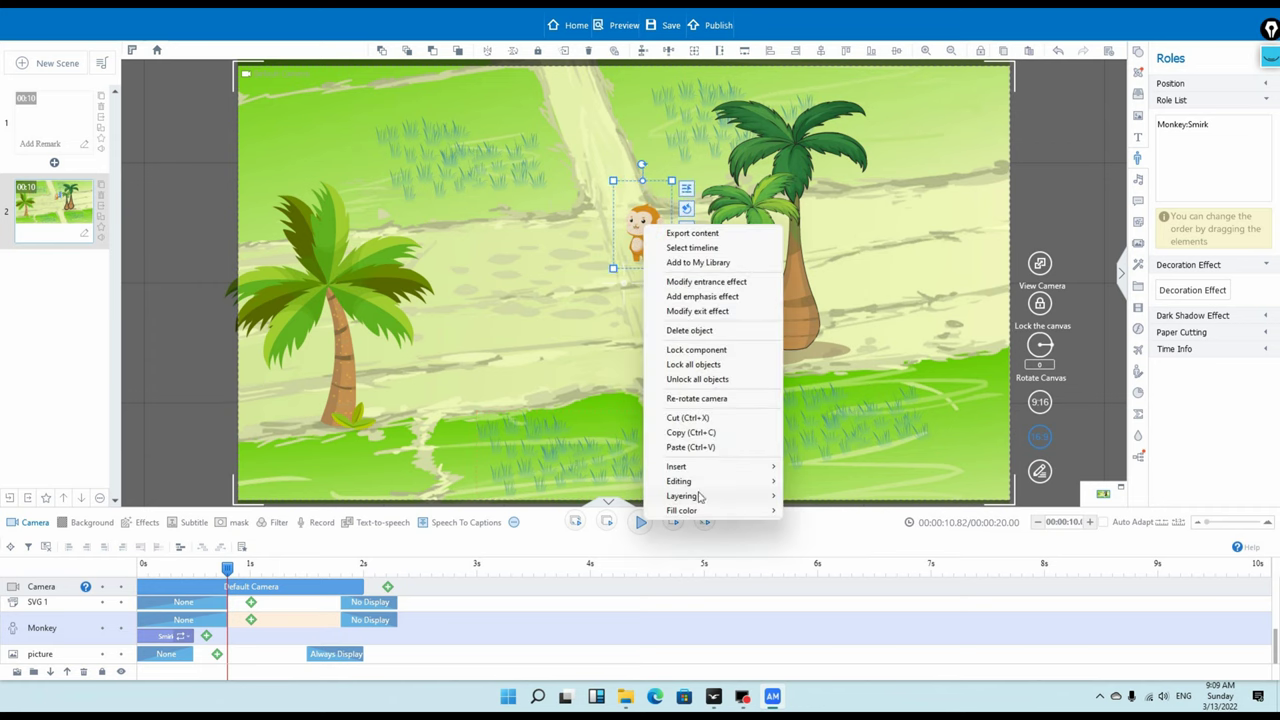
mouse_move(702, 497)
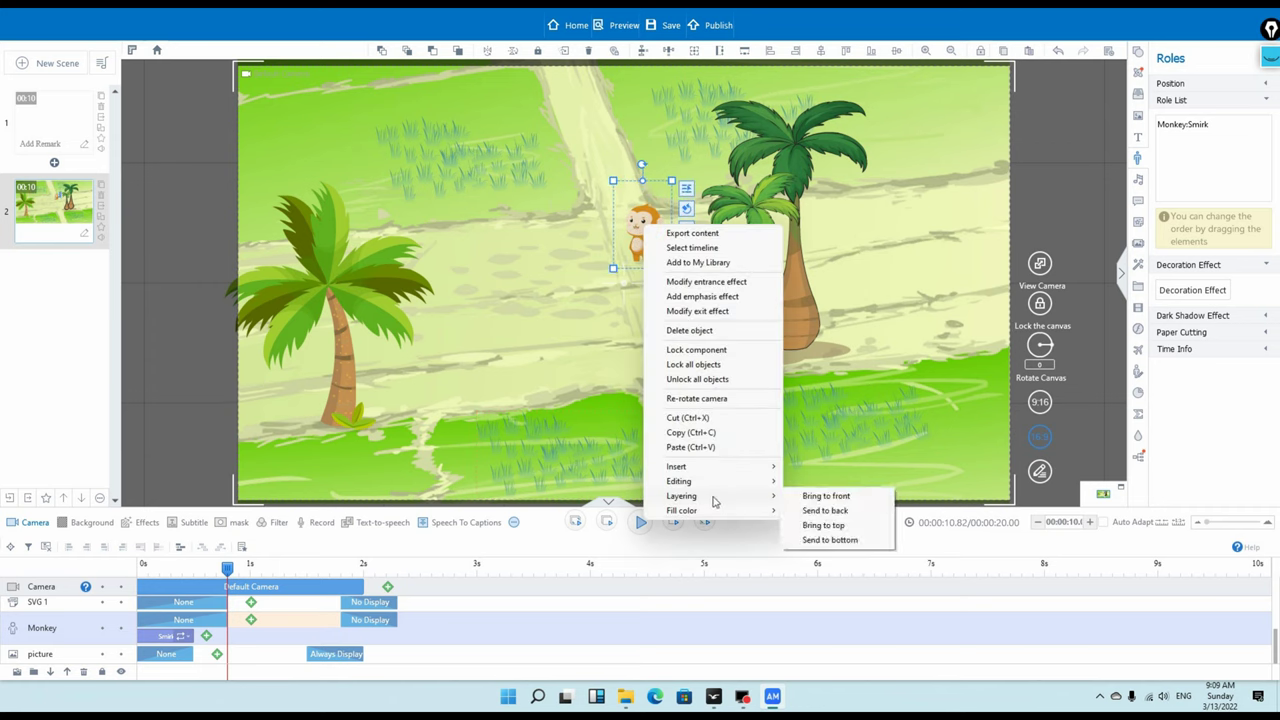
left_click(838, 526)
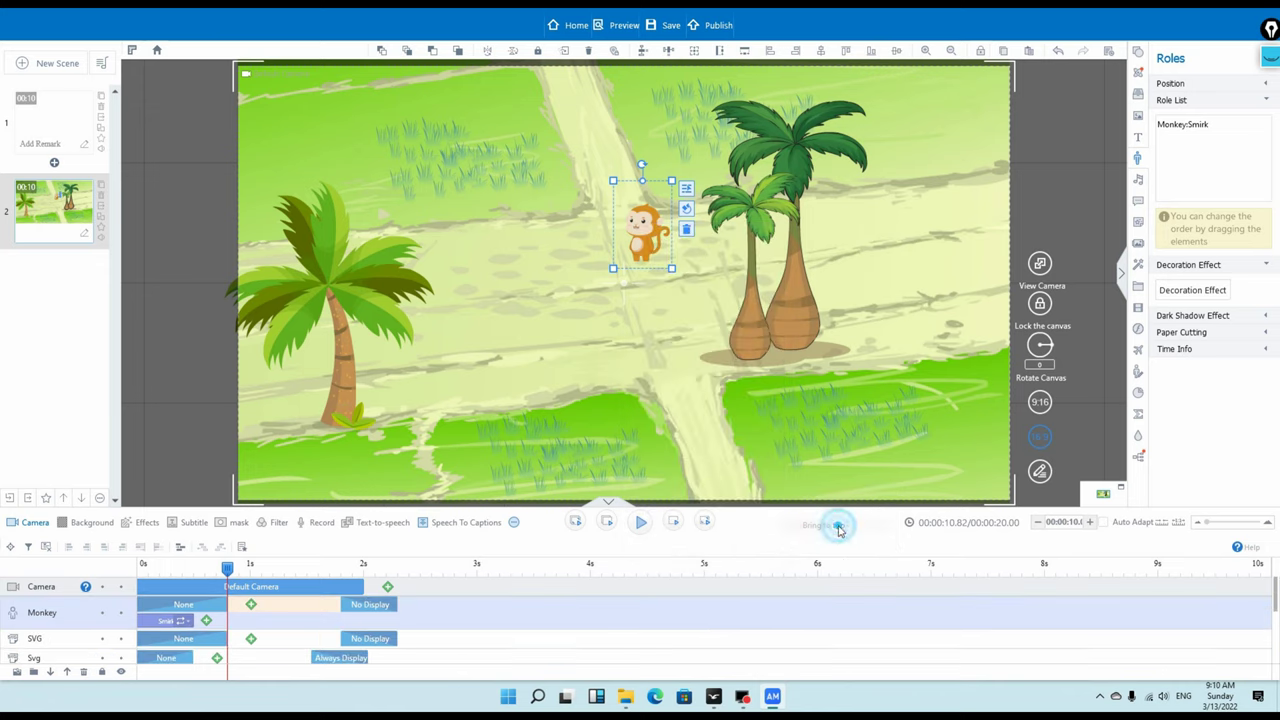
left_click_drag(659, 207, 817, 110)
left_click(906, 150)
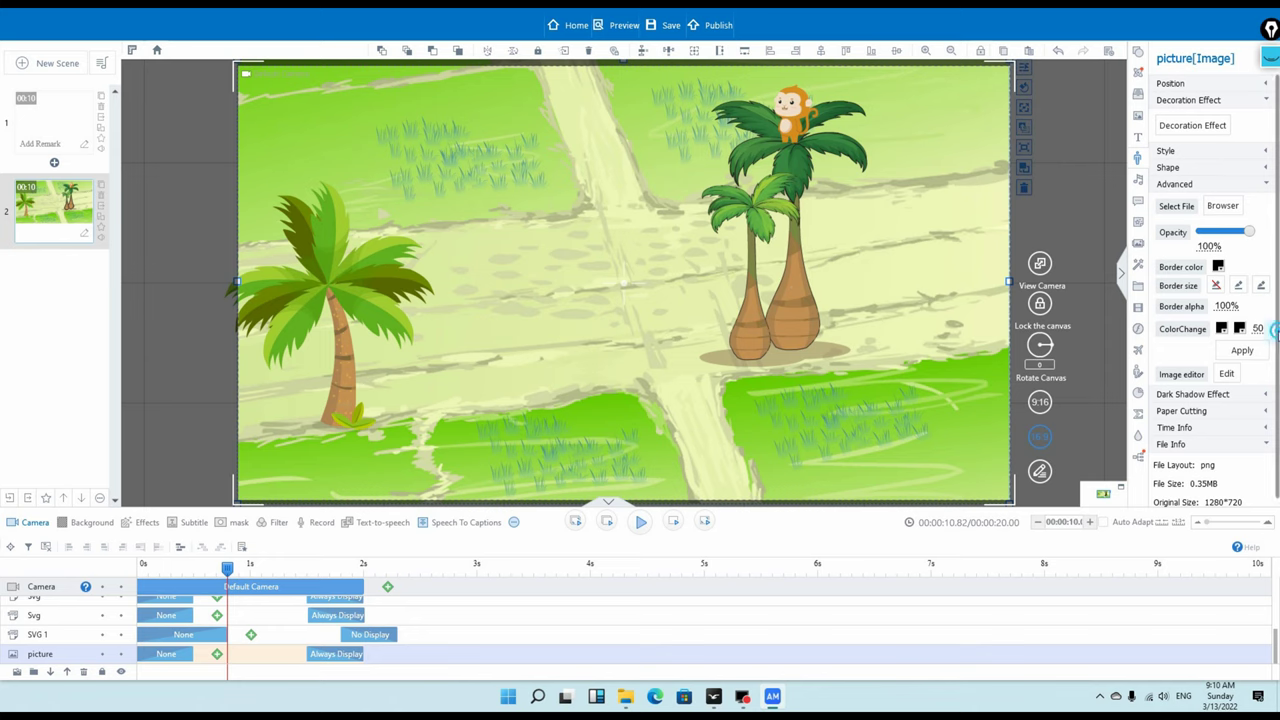
left_click_drag(1277, 337, 1277, 369)
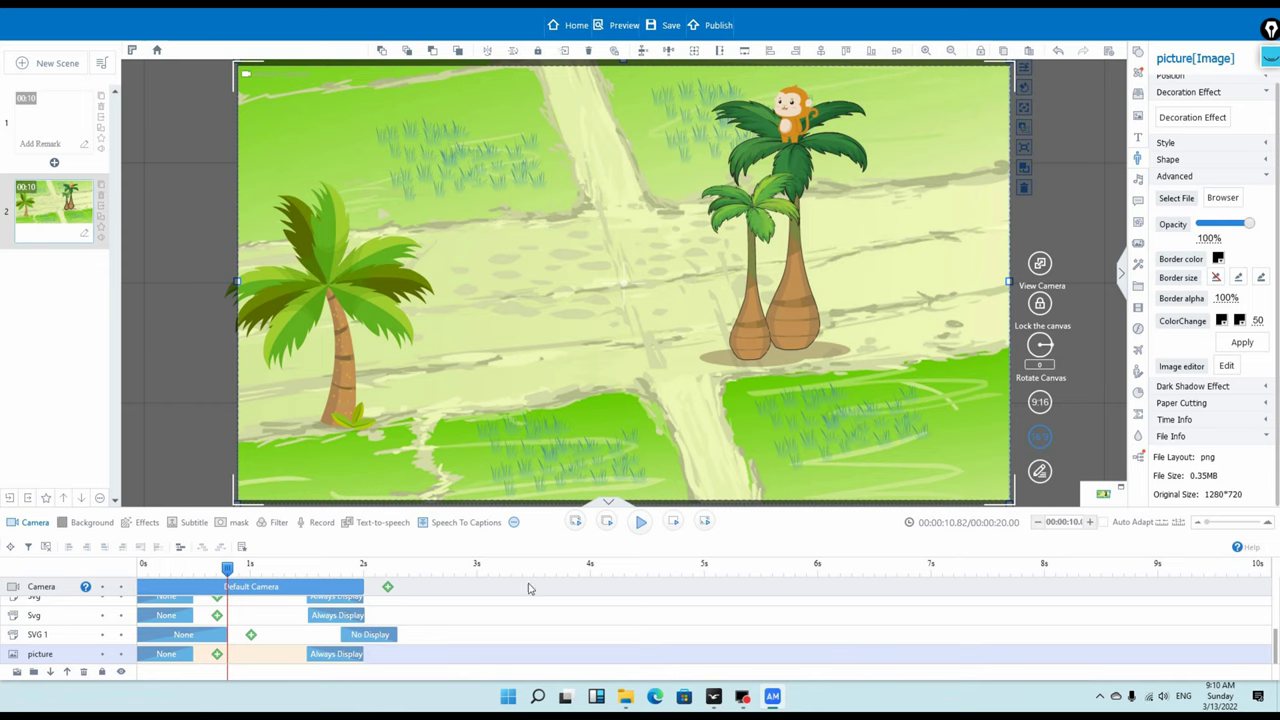
Move the monkey's No Display exit effect to the 10-second end of the timeline
left_click(789, 112)
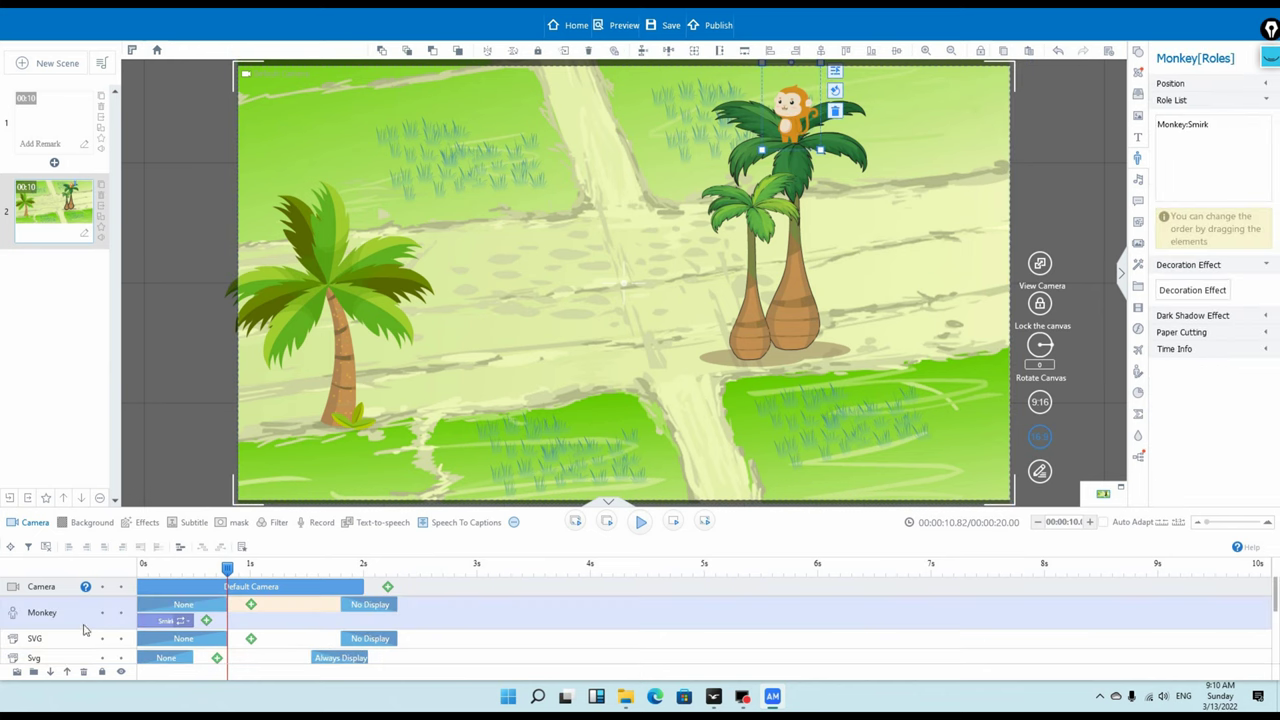
left_click_drag(370, 606, 1240, 604)
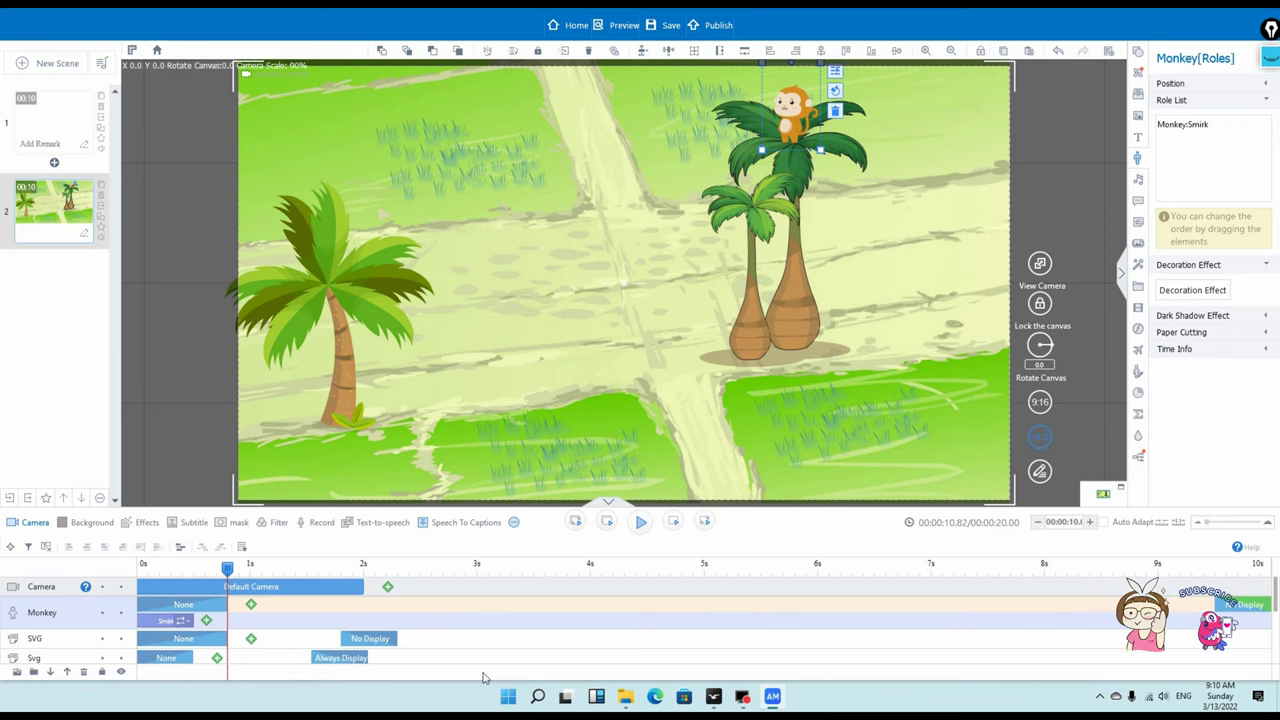
Add a Move emphasis effect with the straight-line preset curve to the monkey, ending on the crown of the shorter palm
double_click(251, 607)
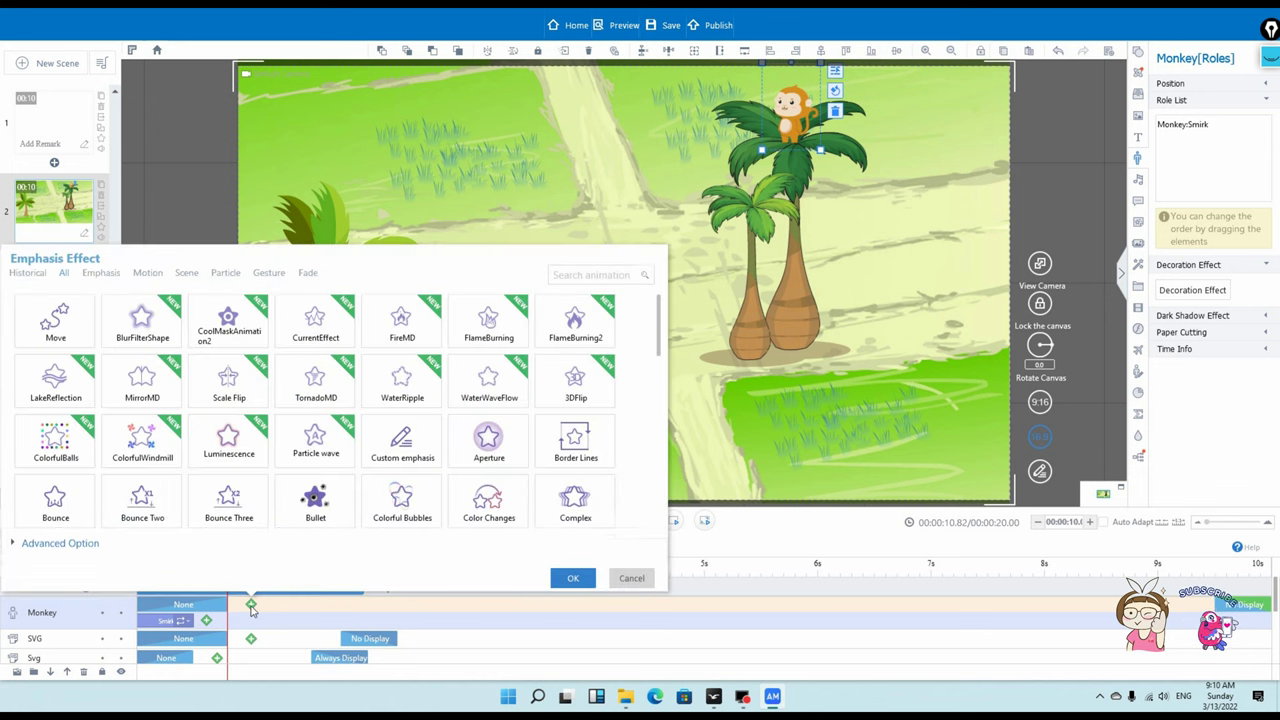
left_click(54, 337)
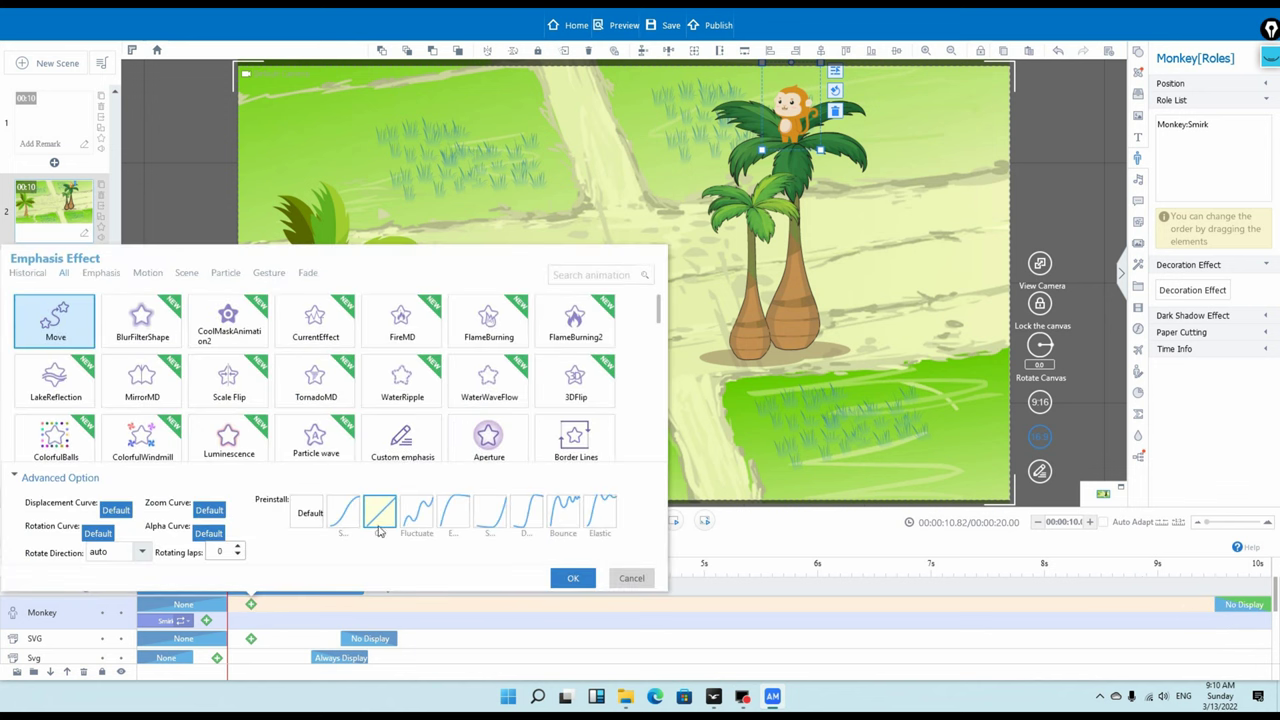
left_click(379, 527)
left_click(572, 580)
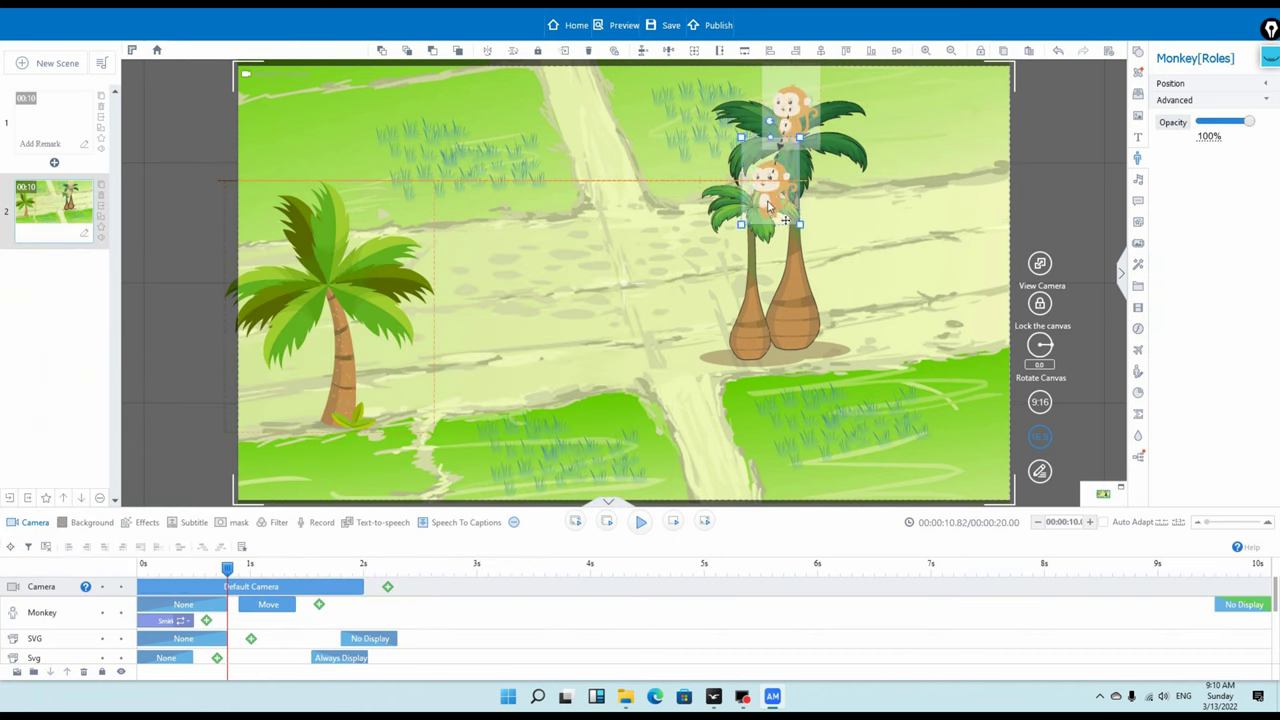
left_click(564, 268)
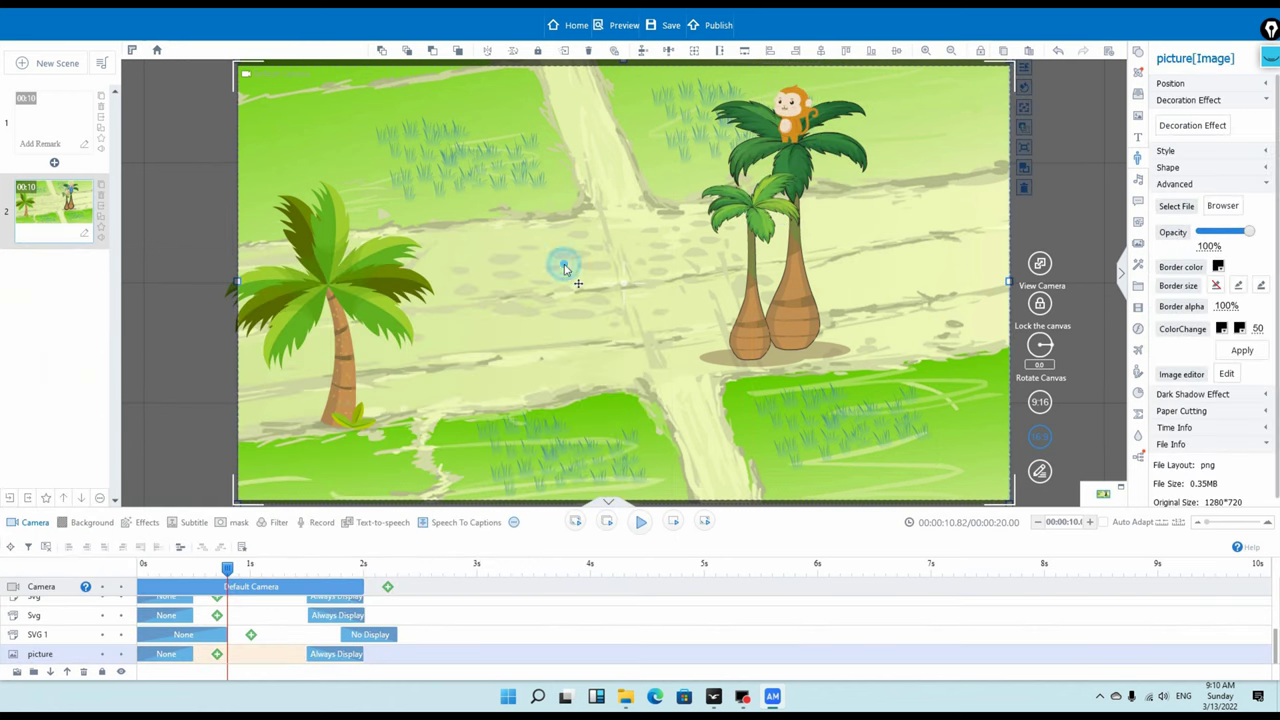
left_click_drag(227, 572, 315, 568)
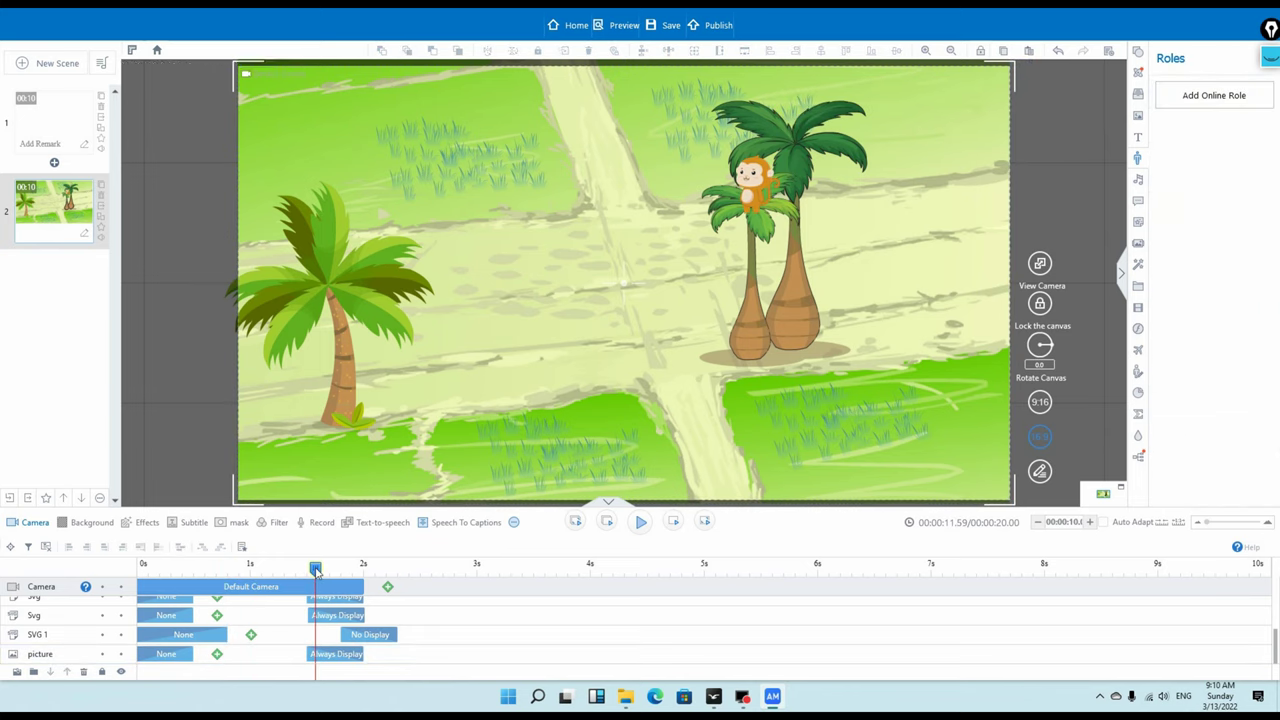
Shorten the monkey's Move effect to about 0.3 seconds and play the scene from near its start
left_click(750, 180)
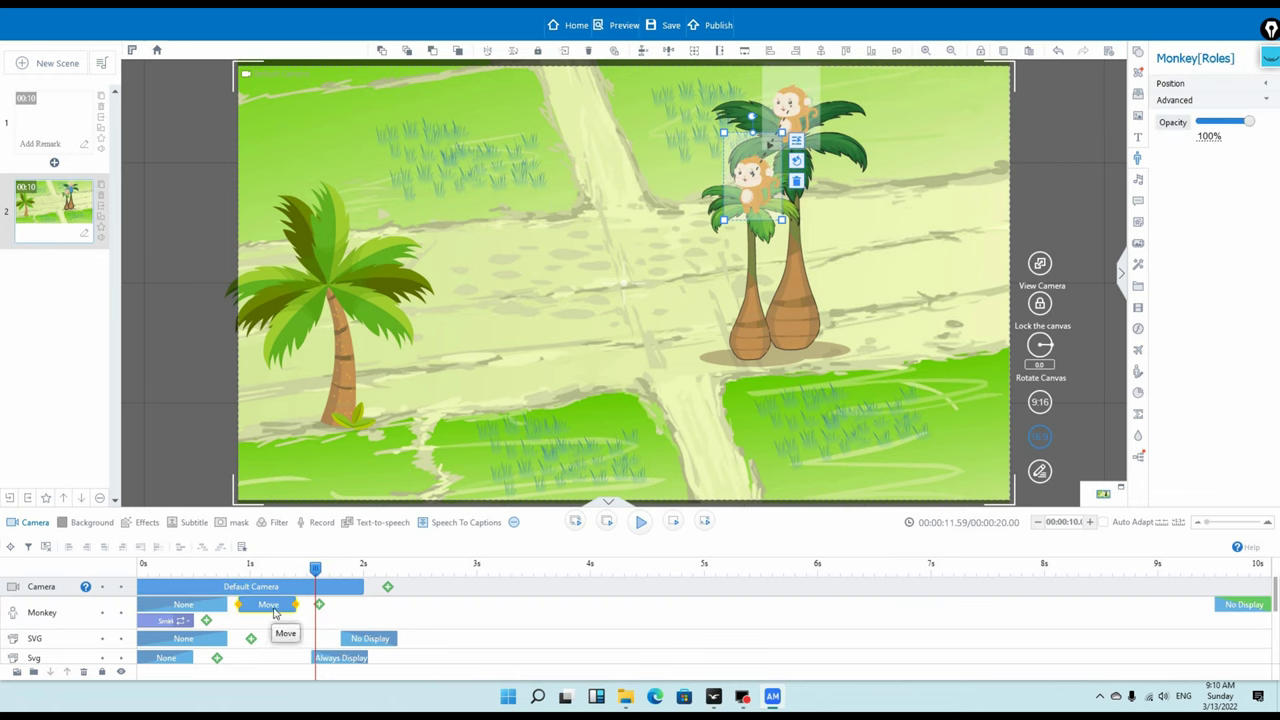
left_click_drag(293, 604, 276, 618)
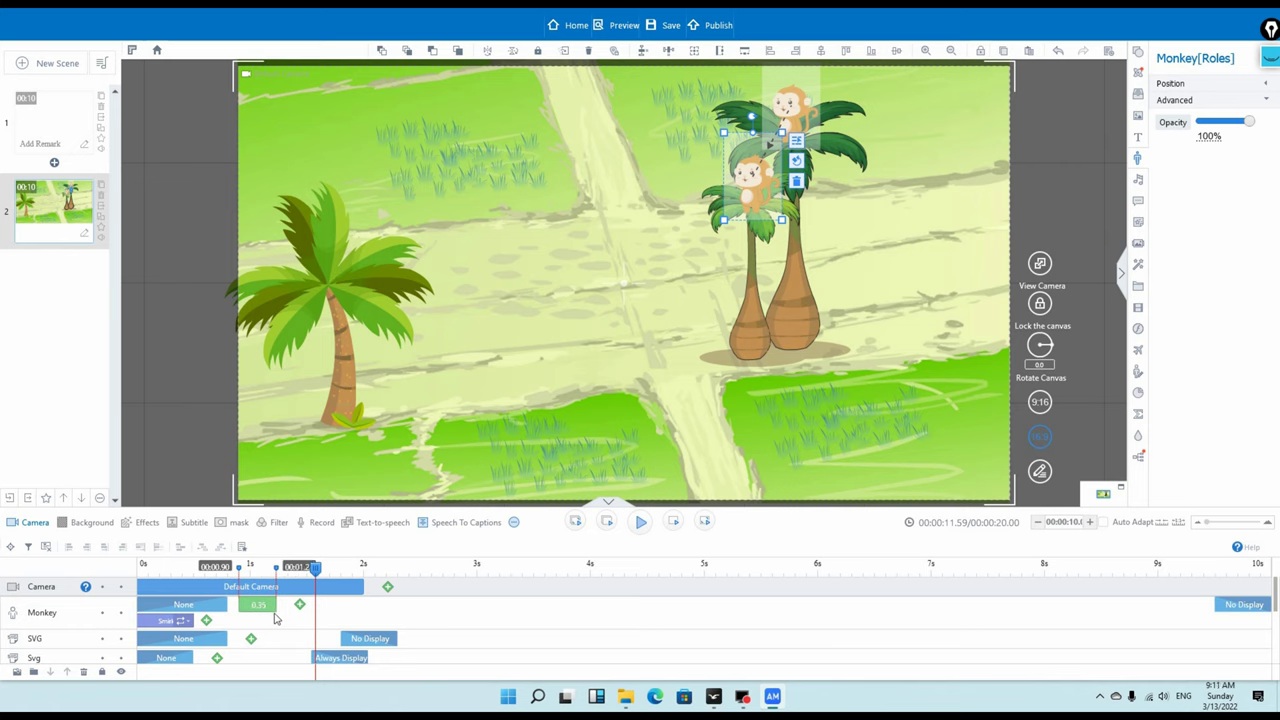
left_click_drag(316, 567, 165, 580)
left_click(640, 524)
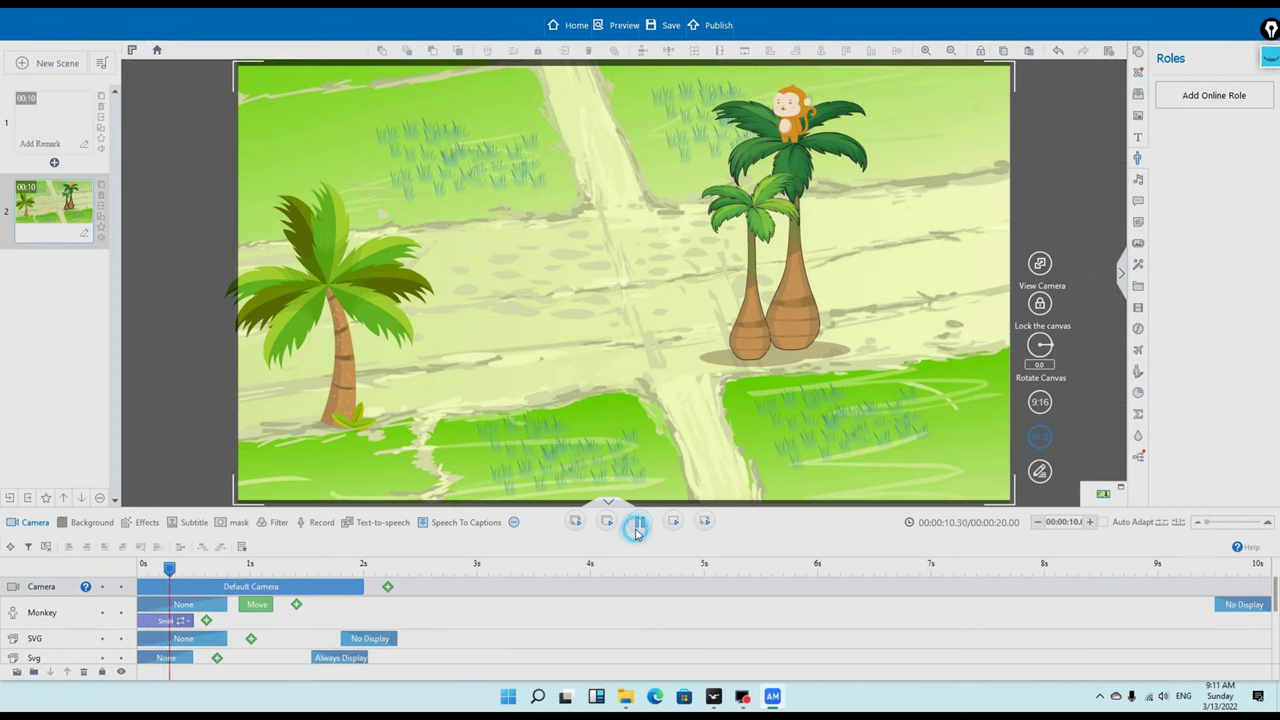
left_click(640, 526)
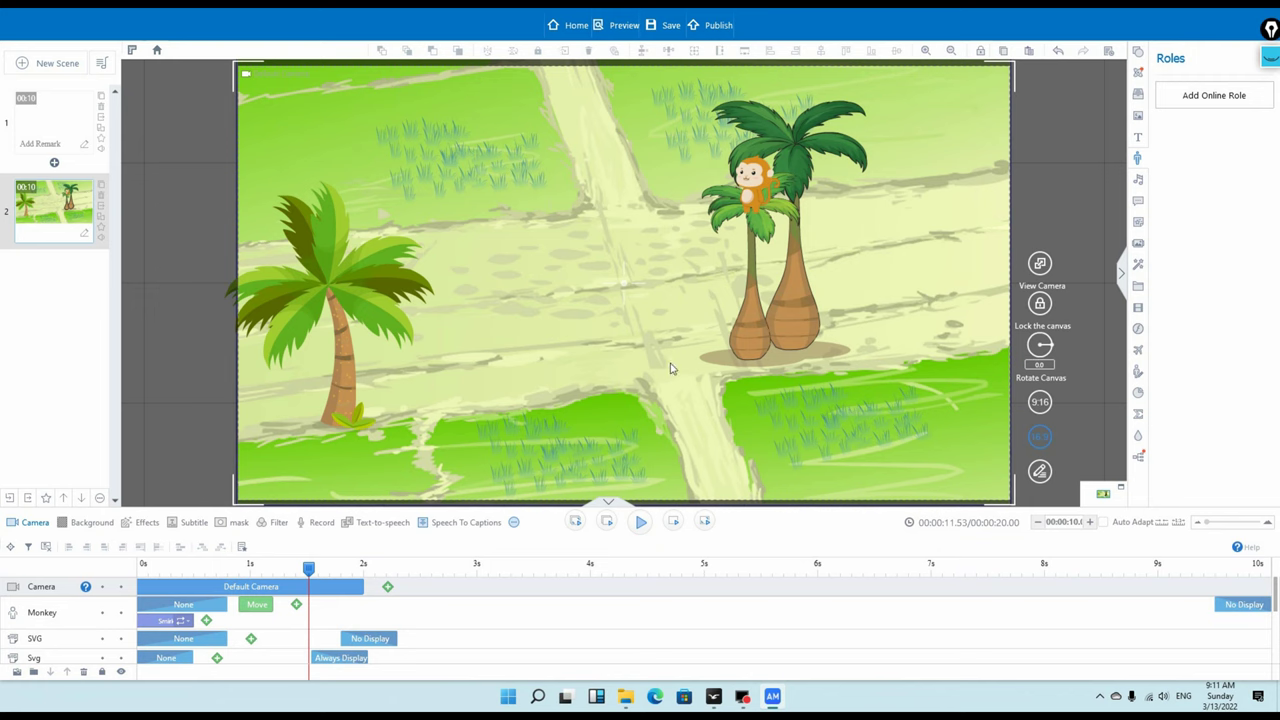
Add a second Move effect with the straight-line preset curve, ending with the monkey on the ground just left of the twin palms
double_click(296, 605)
left_click(56, 320)
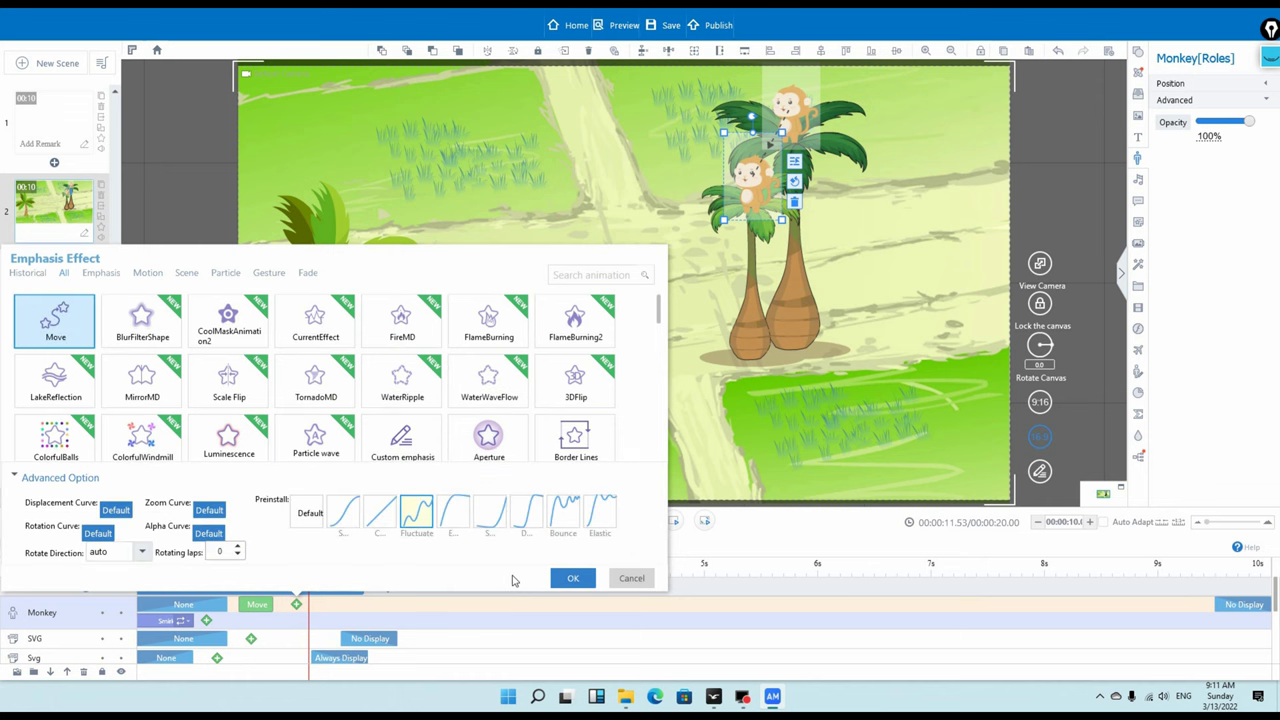
left_click(380, 512)
left_click(572, 580)
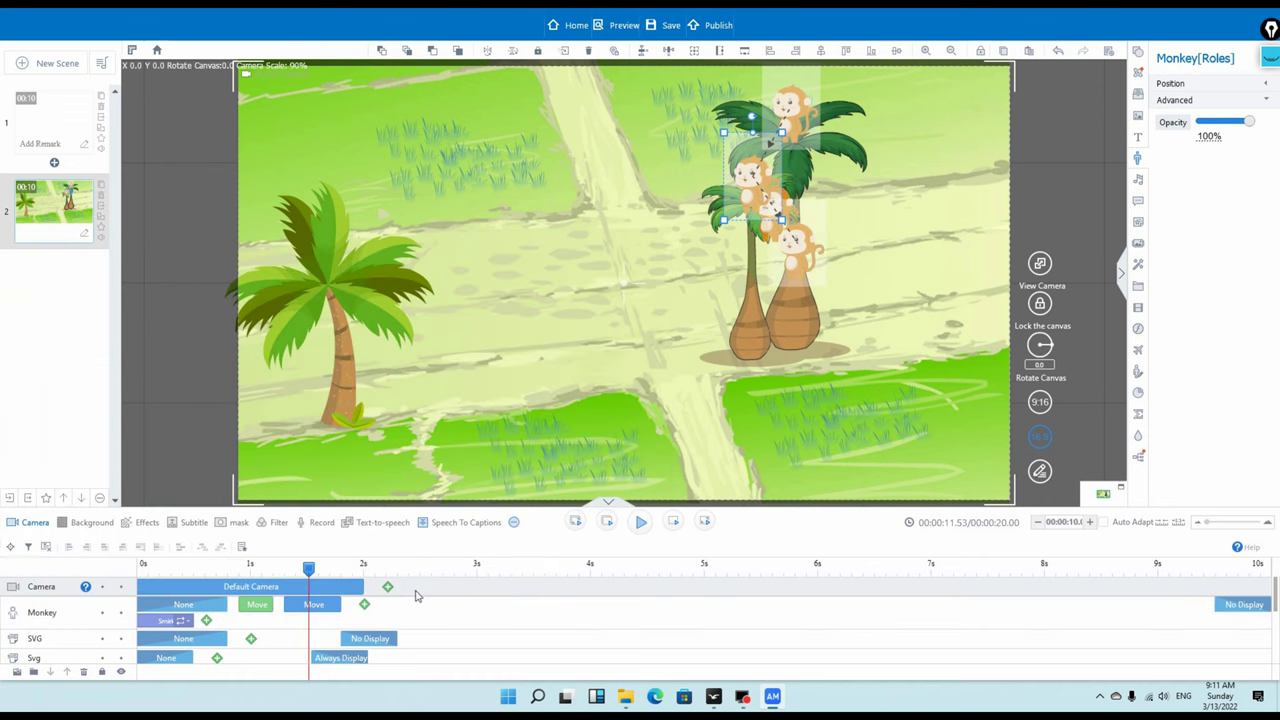
left_click_drag(793, 266, 700, 355)
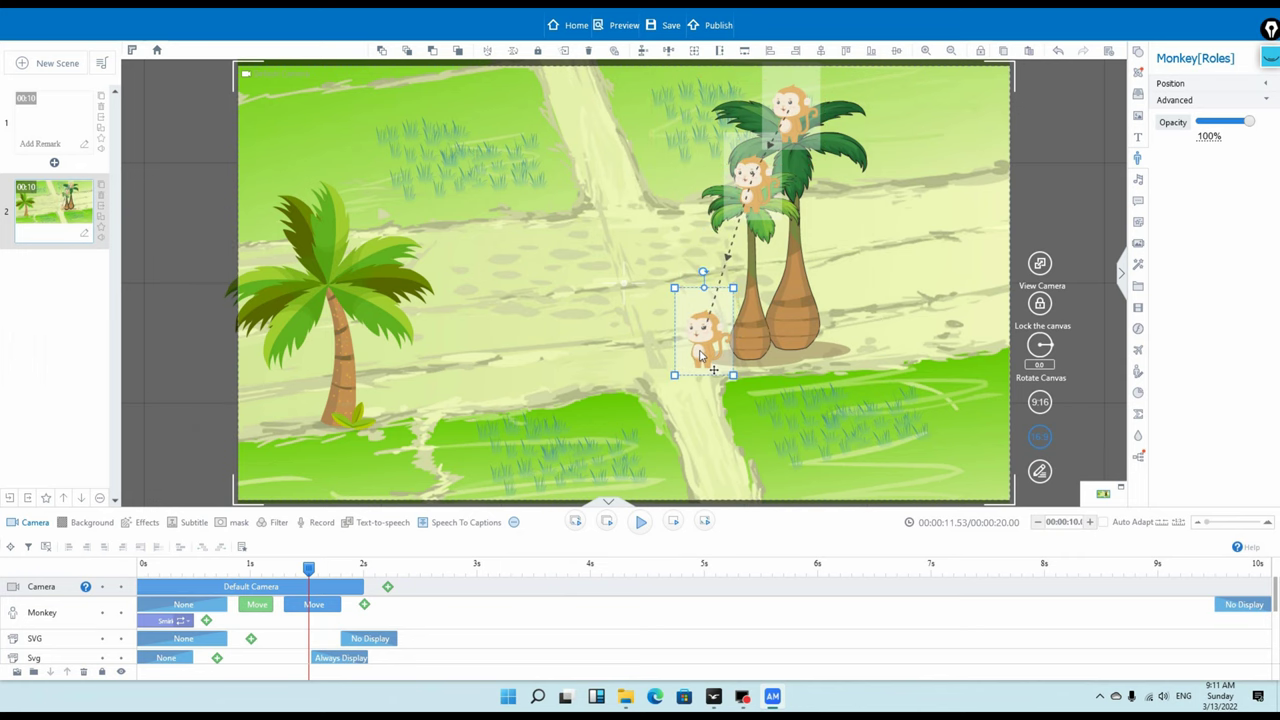
left_click(600, 440)
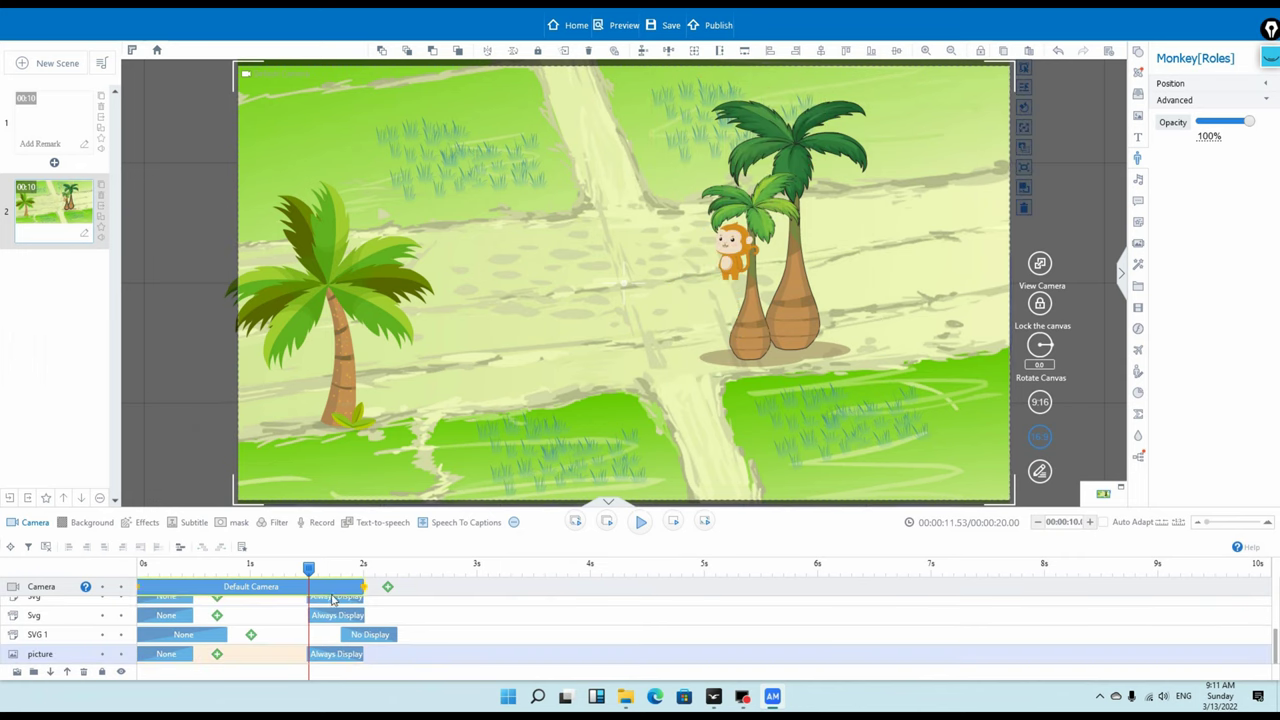
Shorten the monkey's second Move effect to about 0.3 seconds and play the scene from near its start
left_click(731, 250)
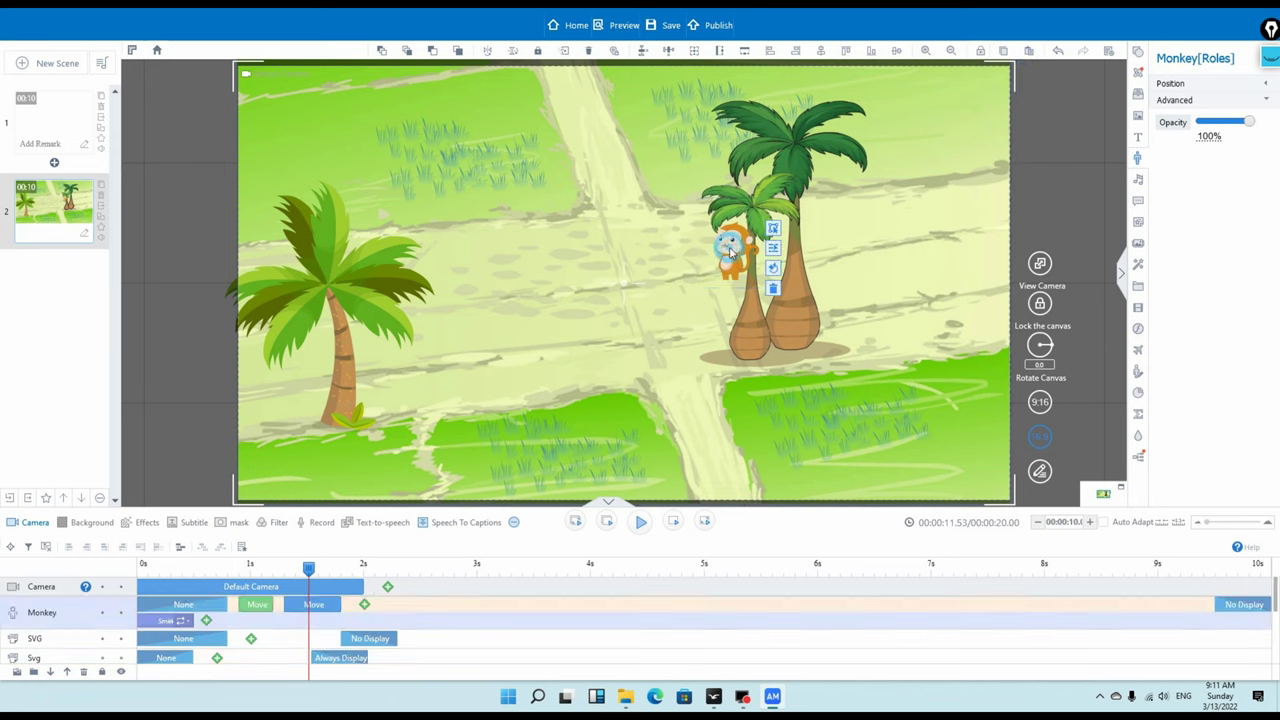
left_click_drag(340, 604, 320, 620)
left_click(152, 585)
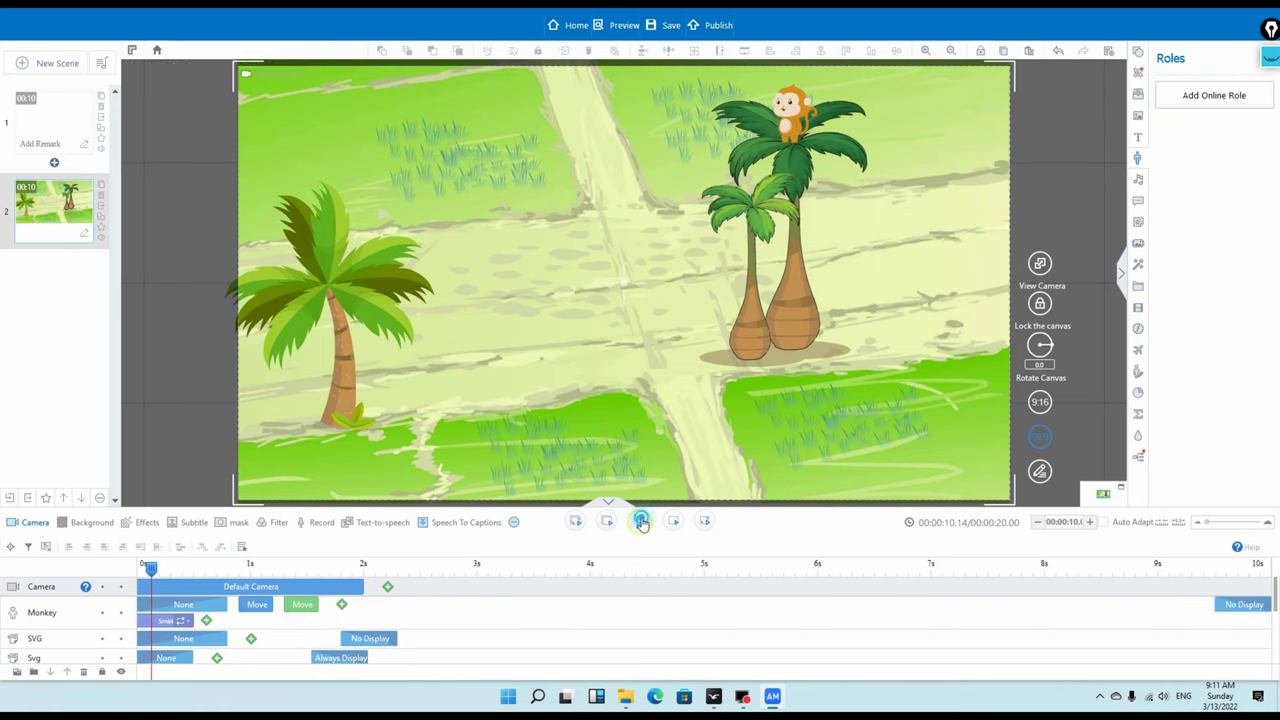
left_click(641, 522)
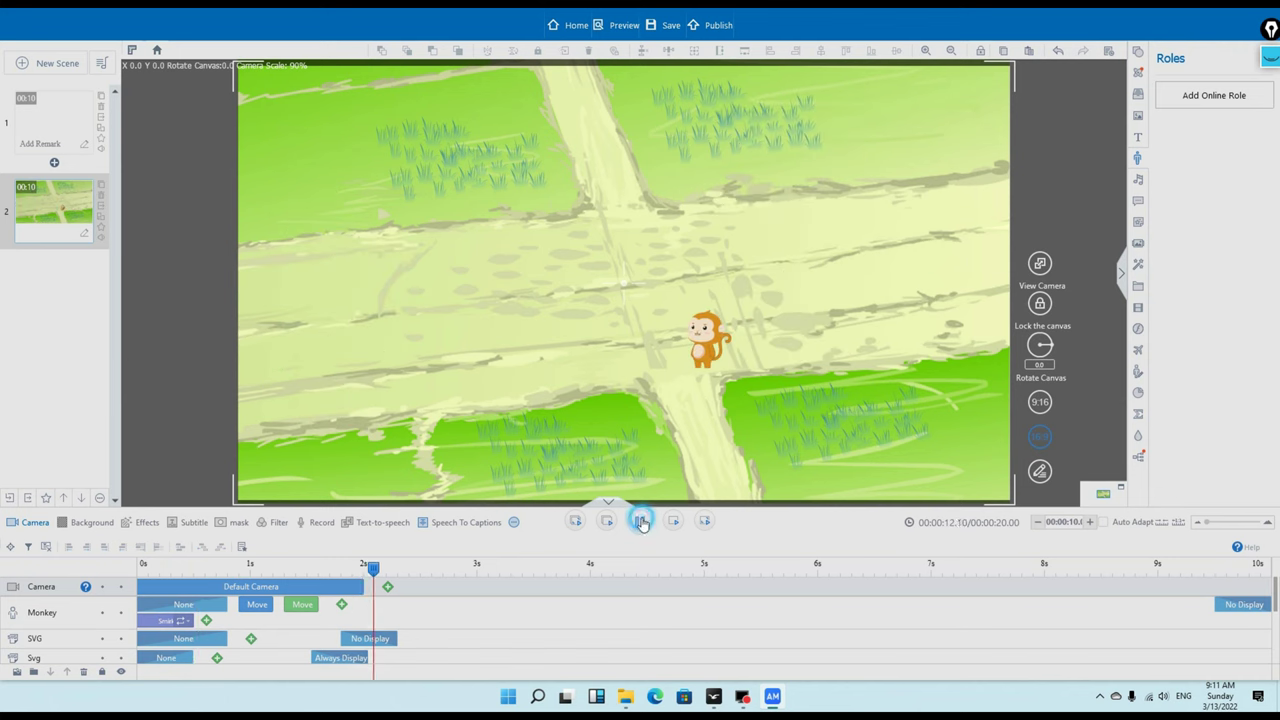
left_click(641, 522)
Shift the monkey's second Move effect to start at about 3 seconds on the timeline and play back the result
left_click_drag(375, 569, 494, 620)
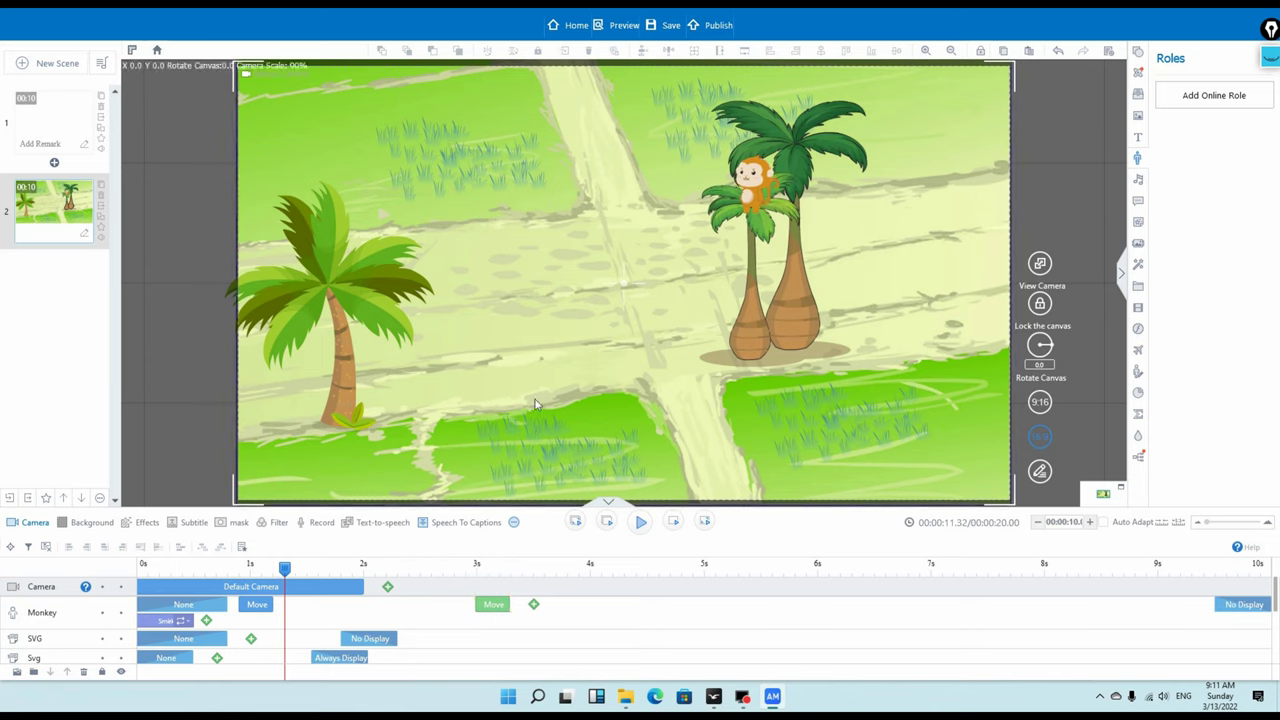
left_click(640, 523)
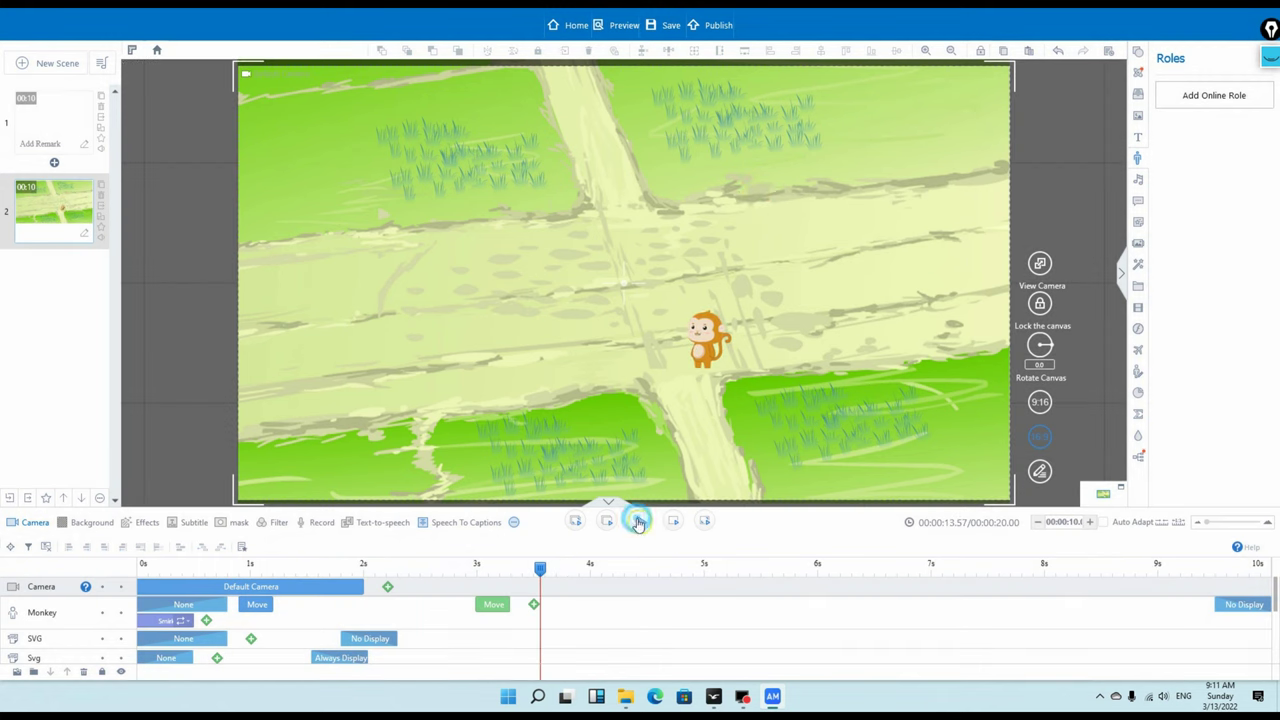
left_click(640, 521)
Change the exit effect of the twin palm trees on the right to Always Display
left_click_drag(543, 567, 251, 590)
left_click(369, 393)
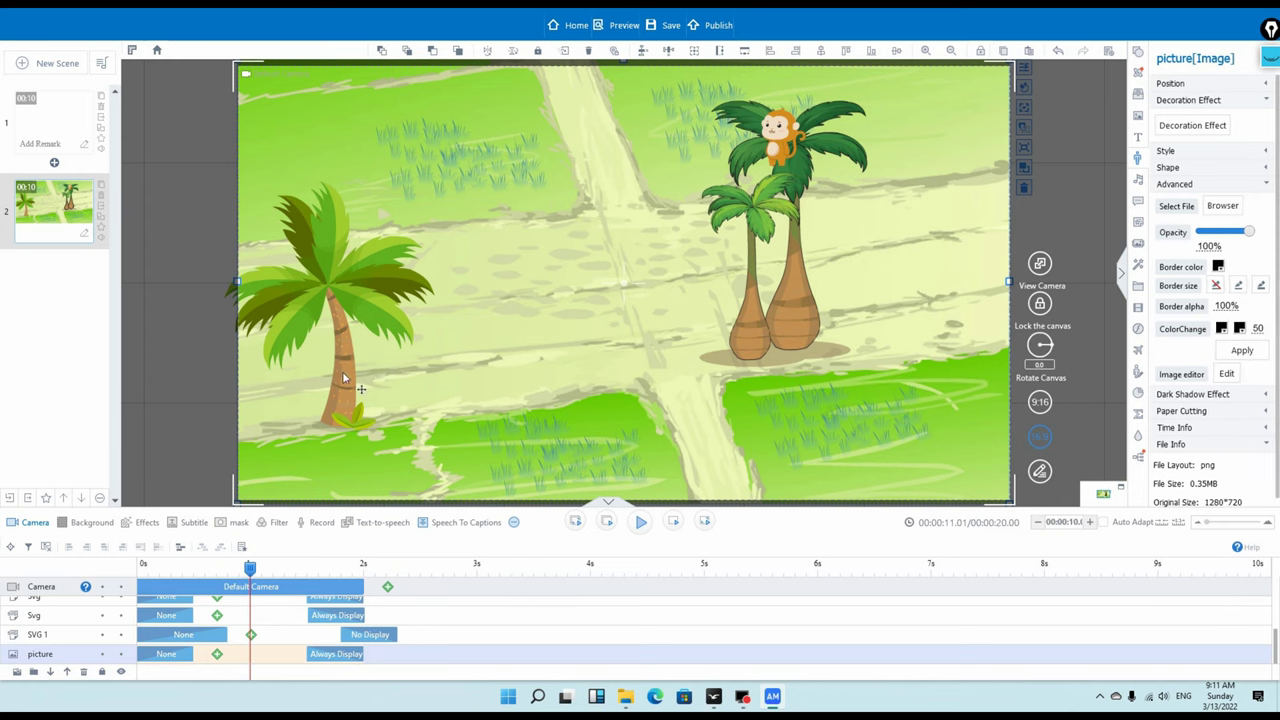
left_click(180, 274)
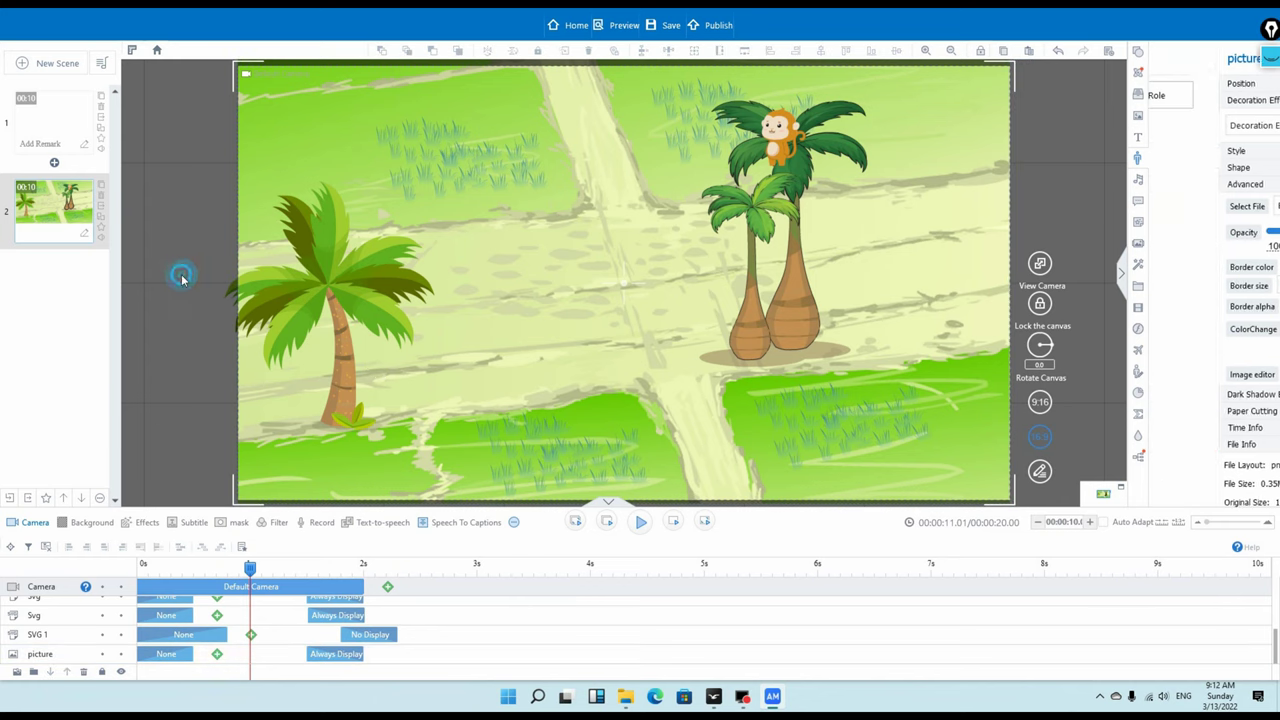
left_click(778, 271)
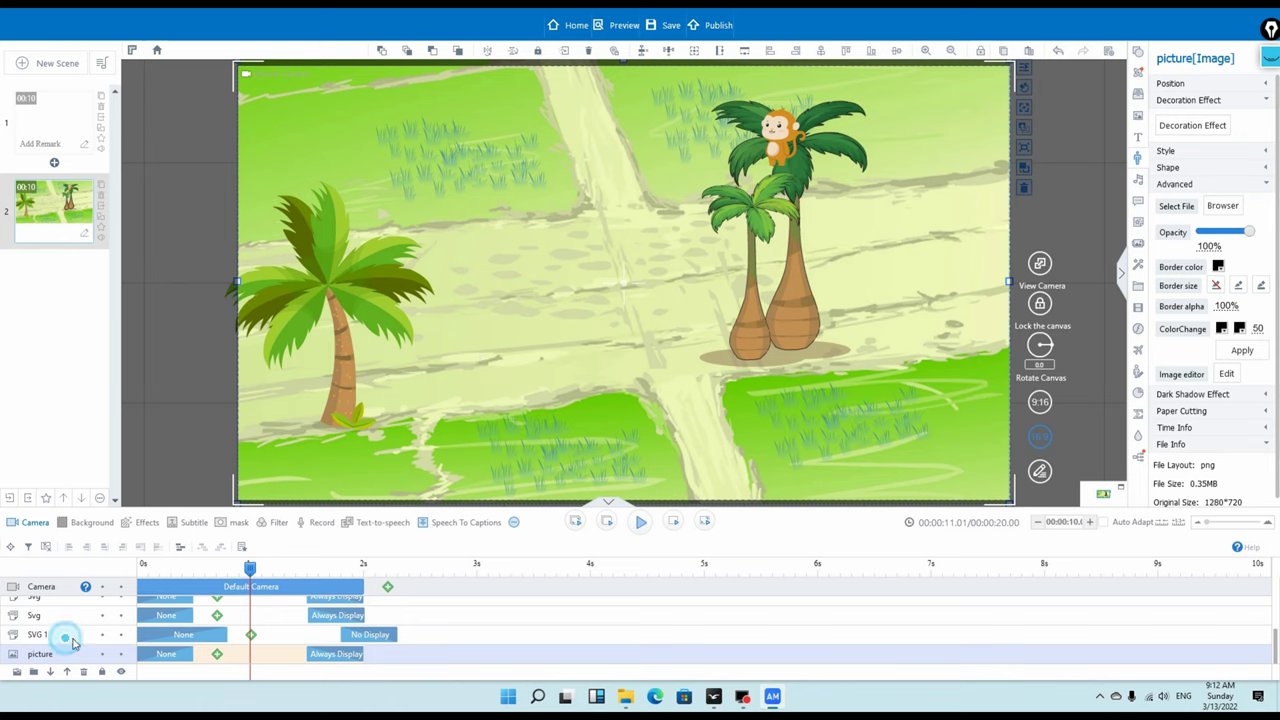
left_click(128, 326)
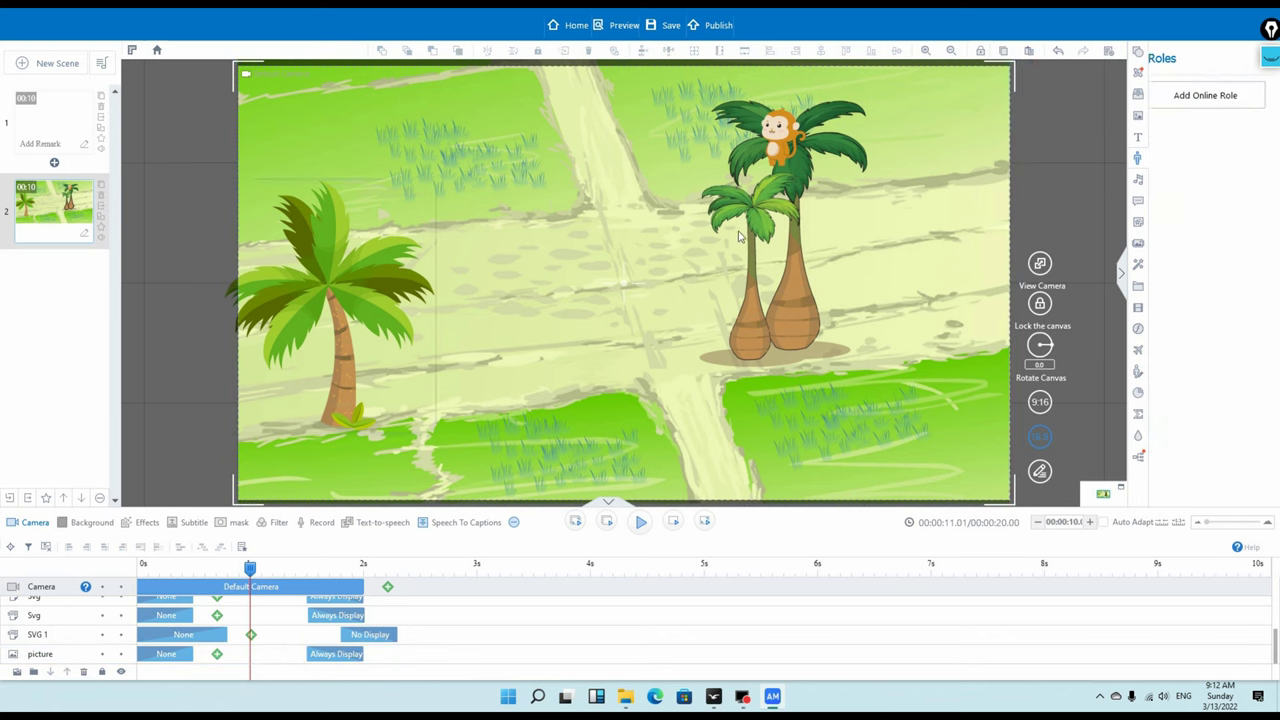
left_click(780, 280)
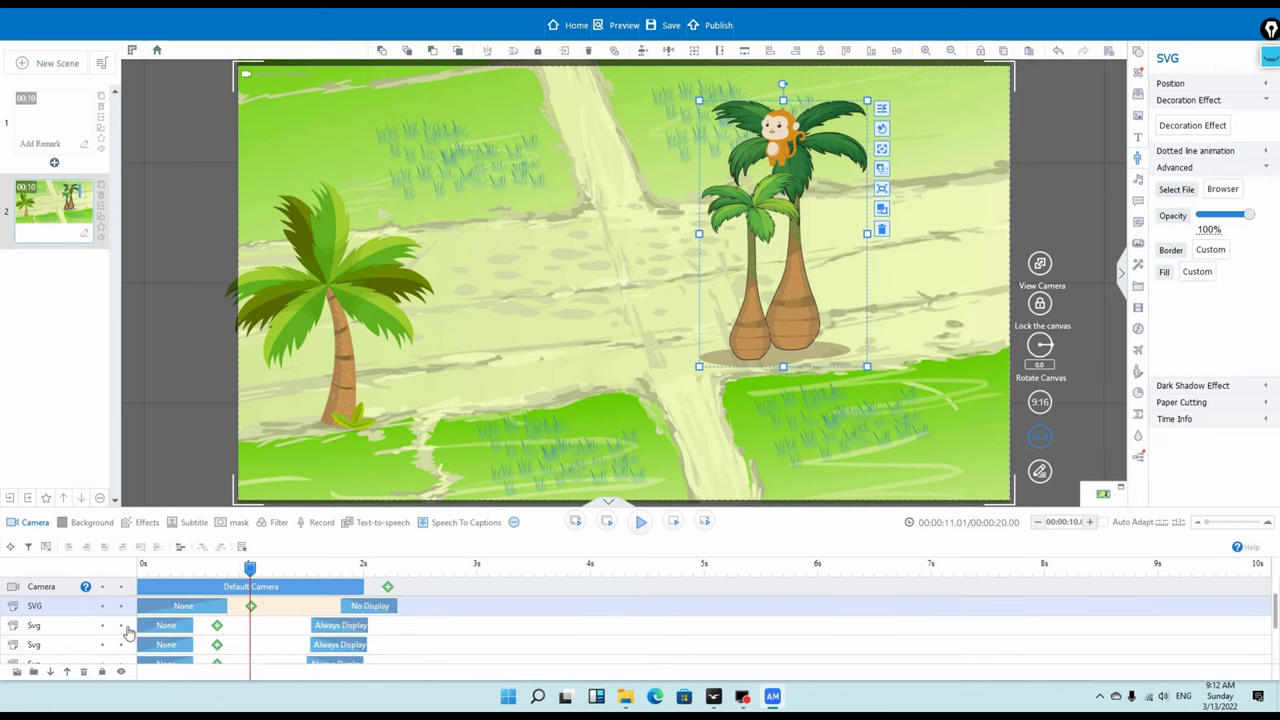
double_click(378, 610)
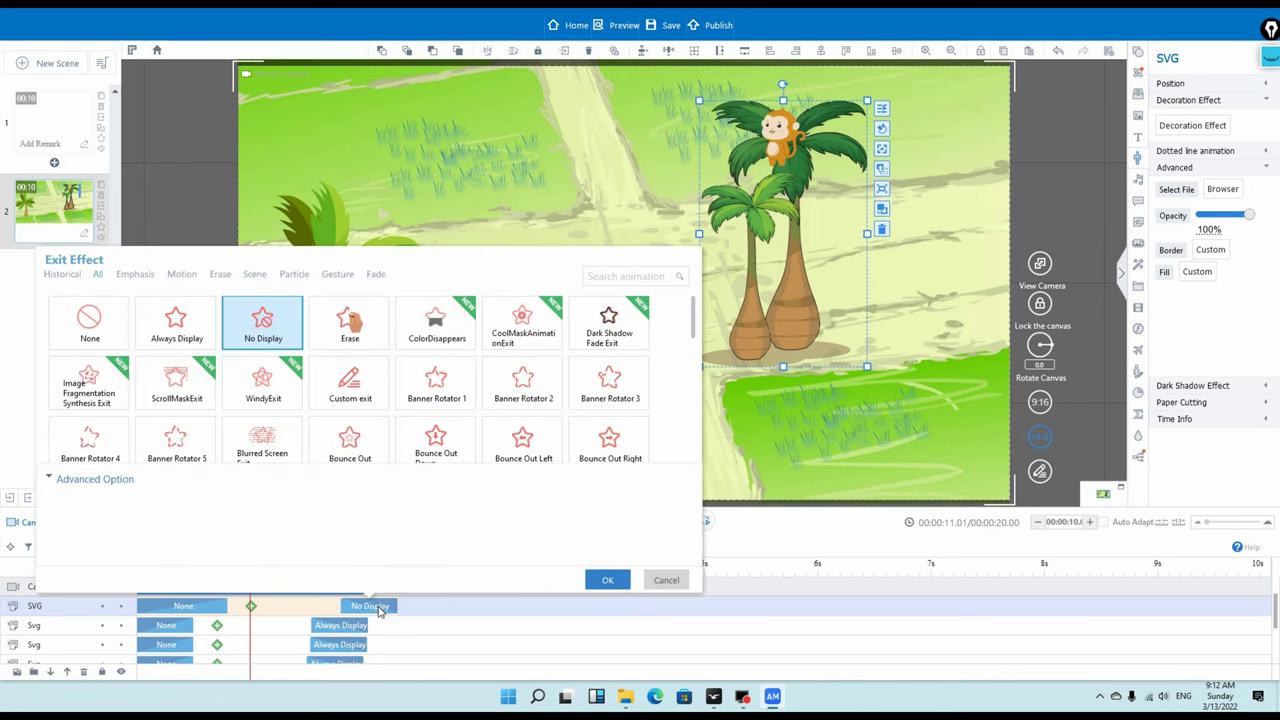
left_click(172, 322)
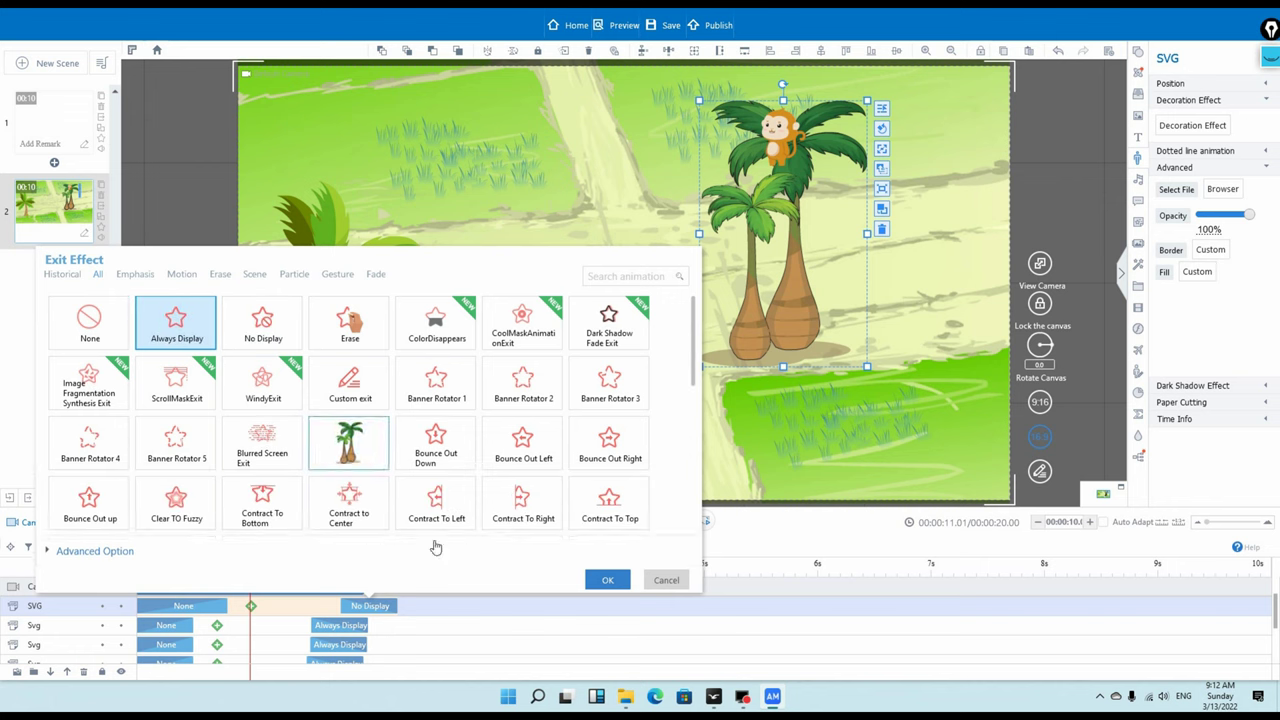
left_click(605, 580)
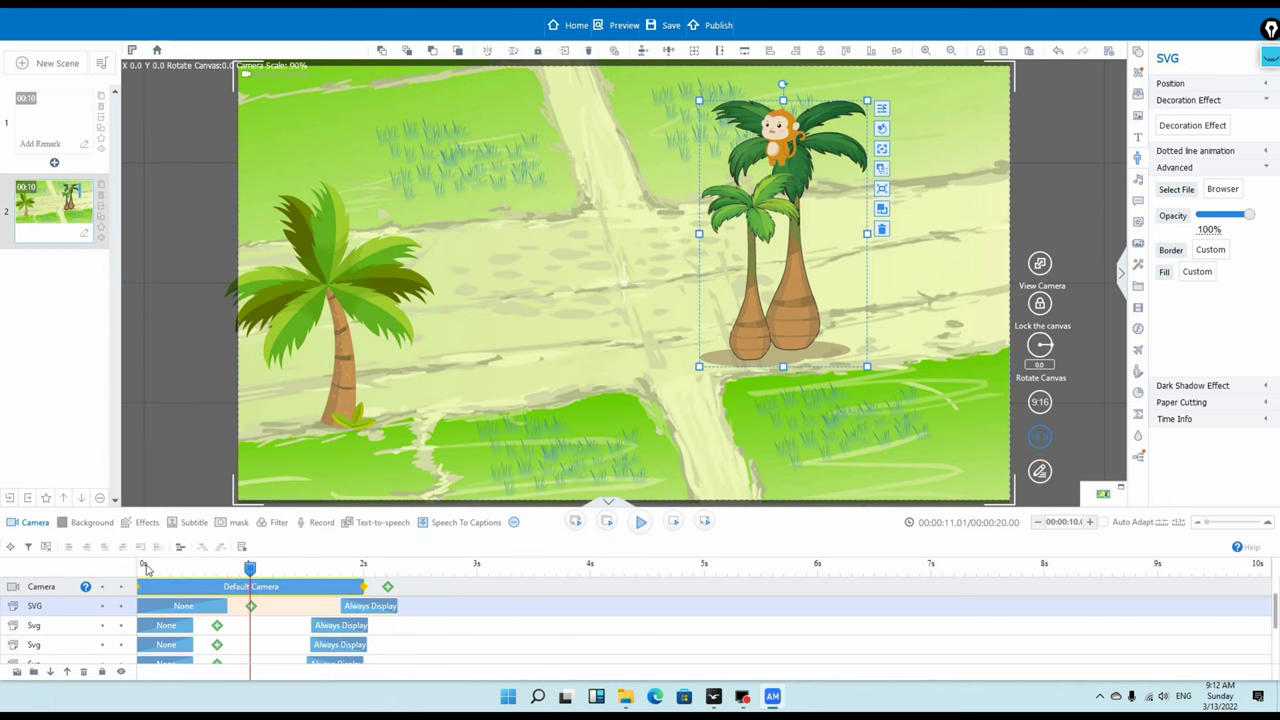
Change the left palm tree's exit effect to Always Display and play the scene from the start
left_click(339, 360)
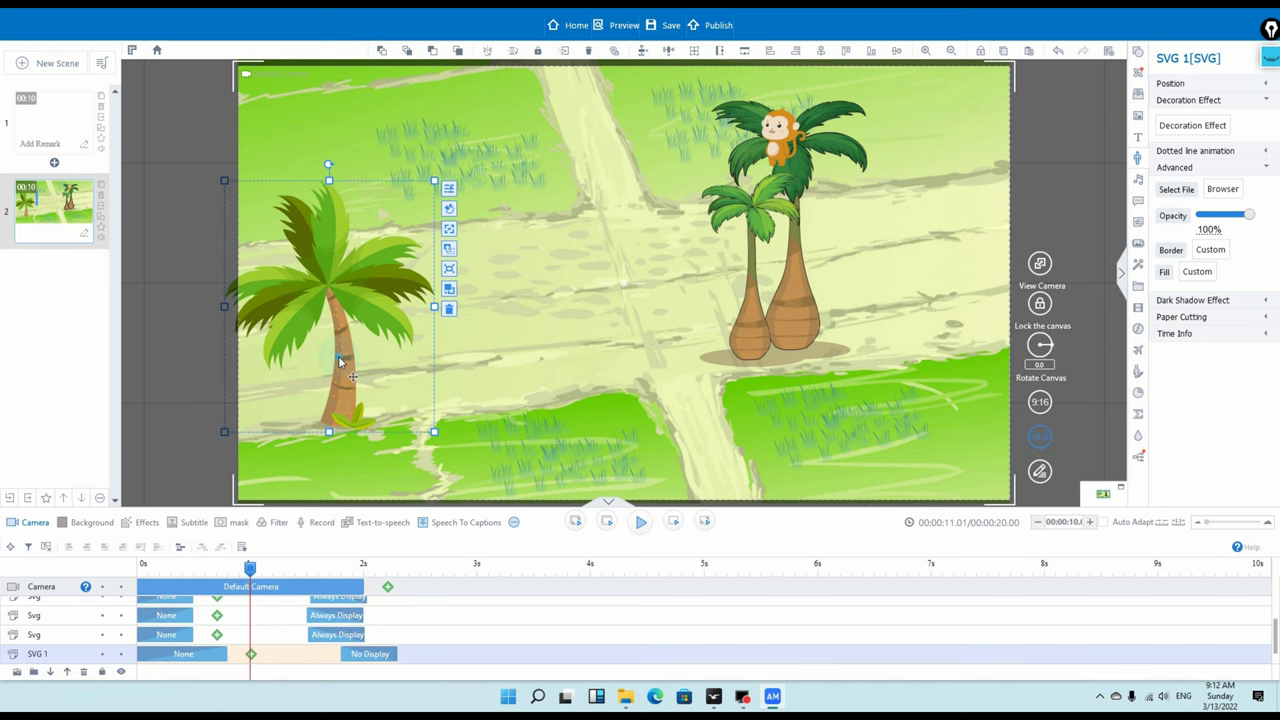
double_click(370, 654)
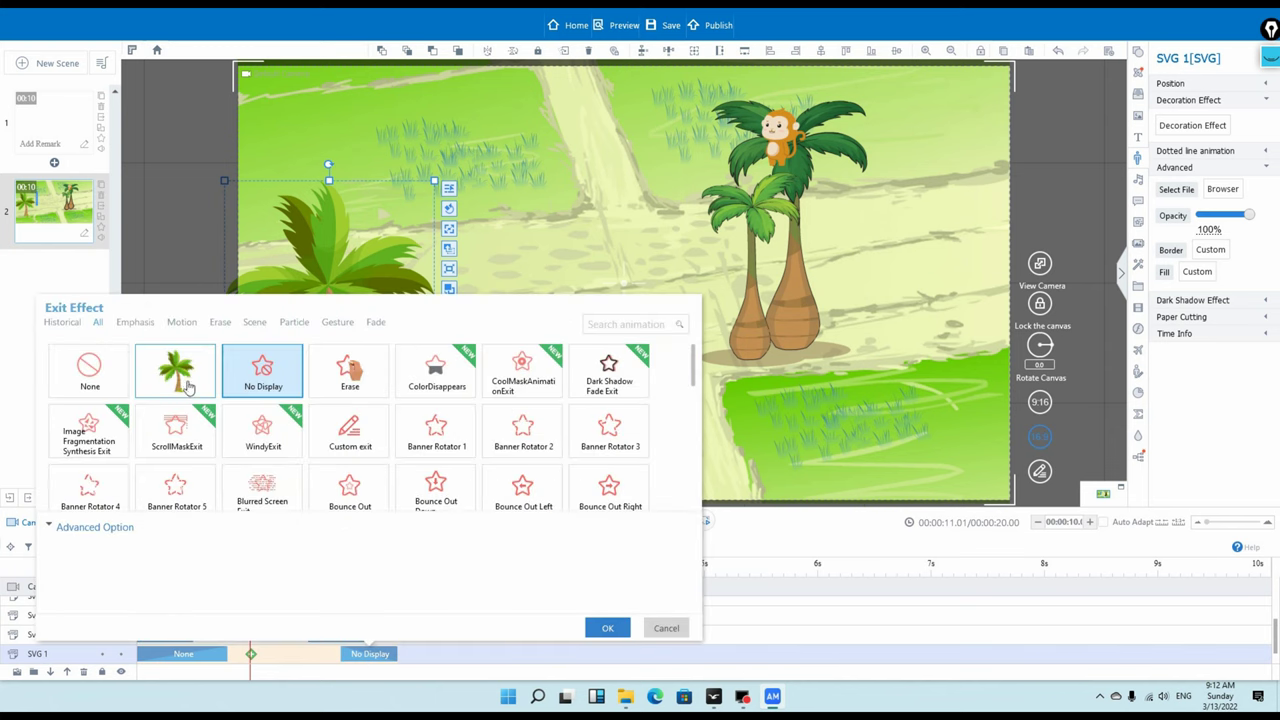
left_click(186, 380)
left_click(602, 627)
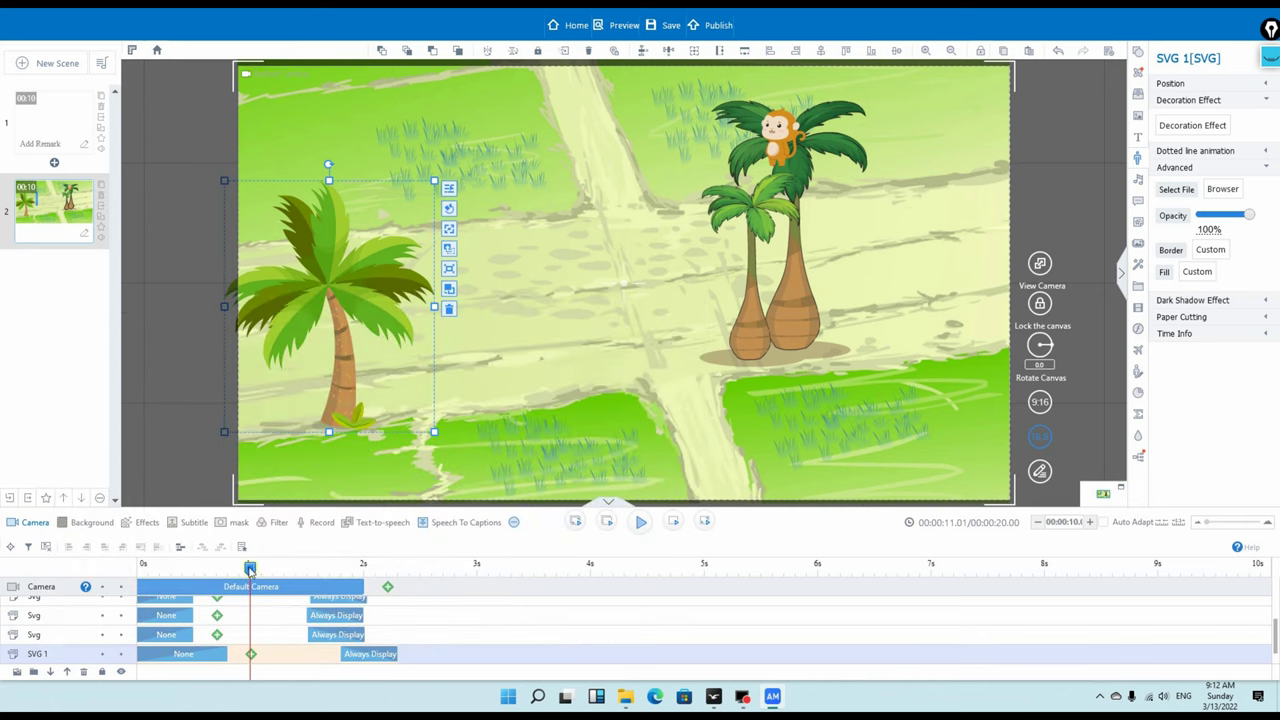
left_click_drag(250, 568, 143, 570)
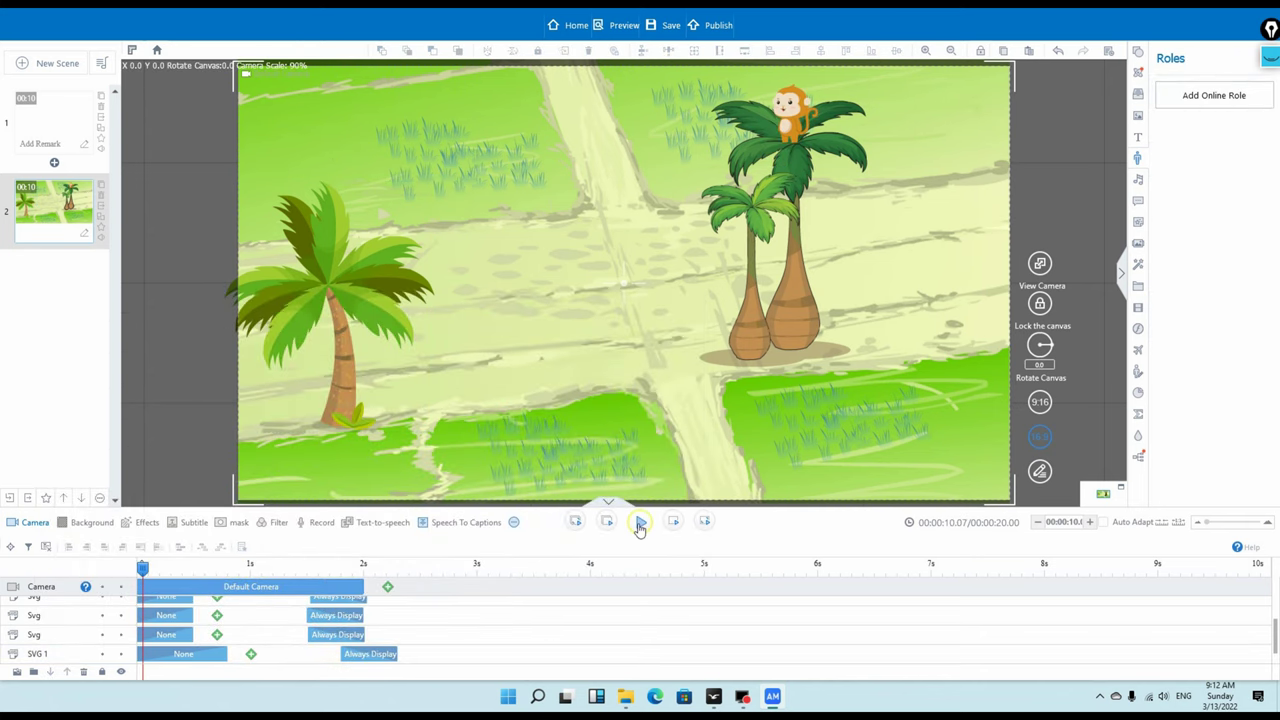
left_click(640, 524)
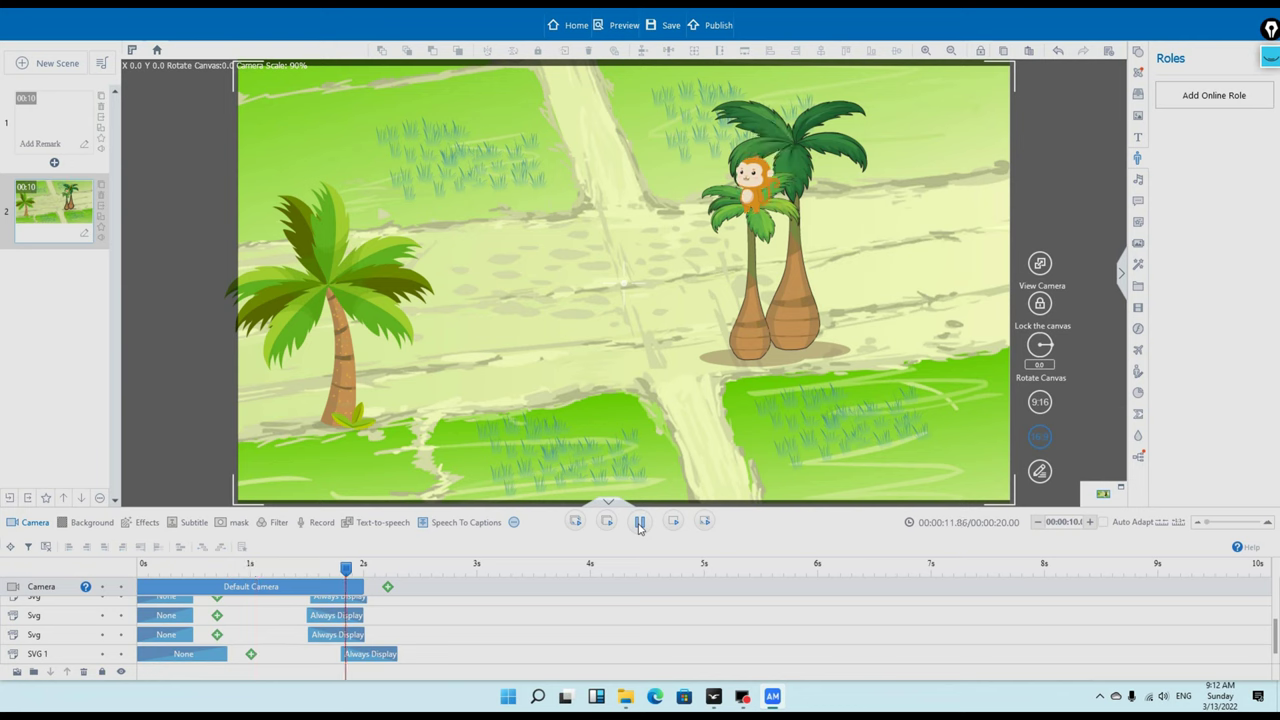
left_click(640, 524)
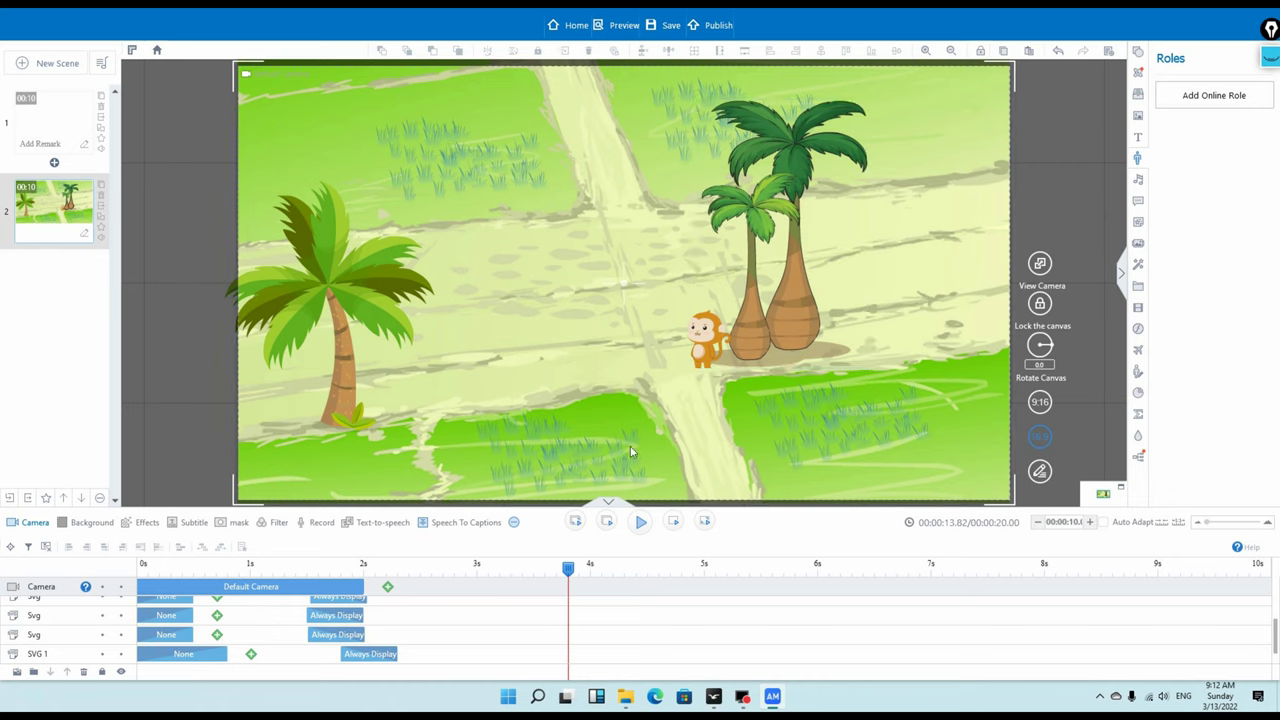
left_click_drag(570, 576, 140, 588)
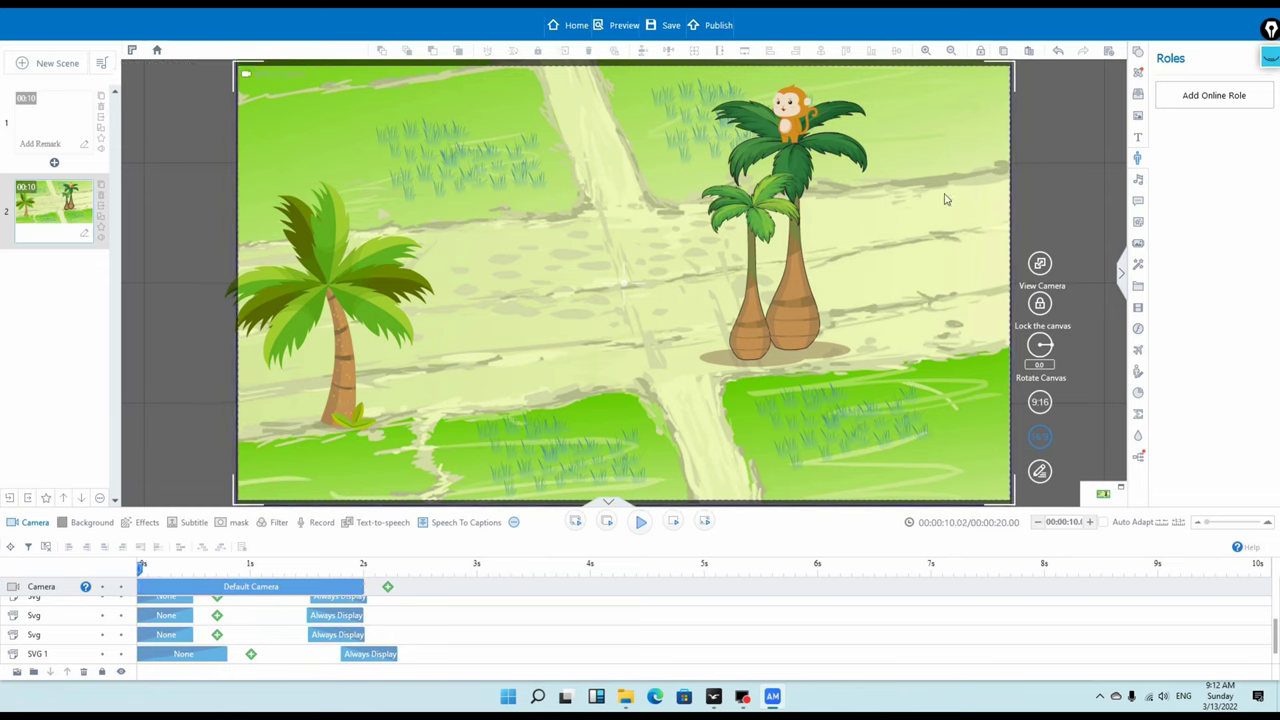
Add the guitar image from the All image category and place it at the base of the left palm tree
left_click(1139, 117)
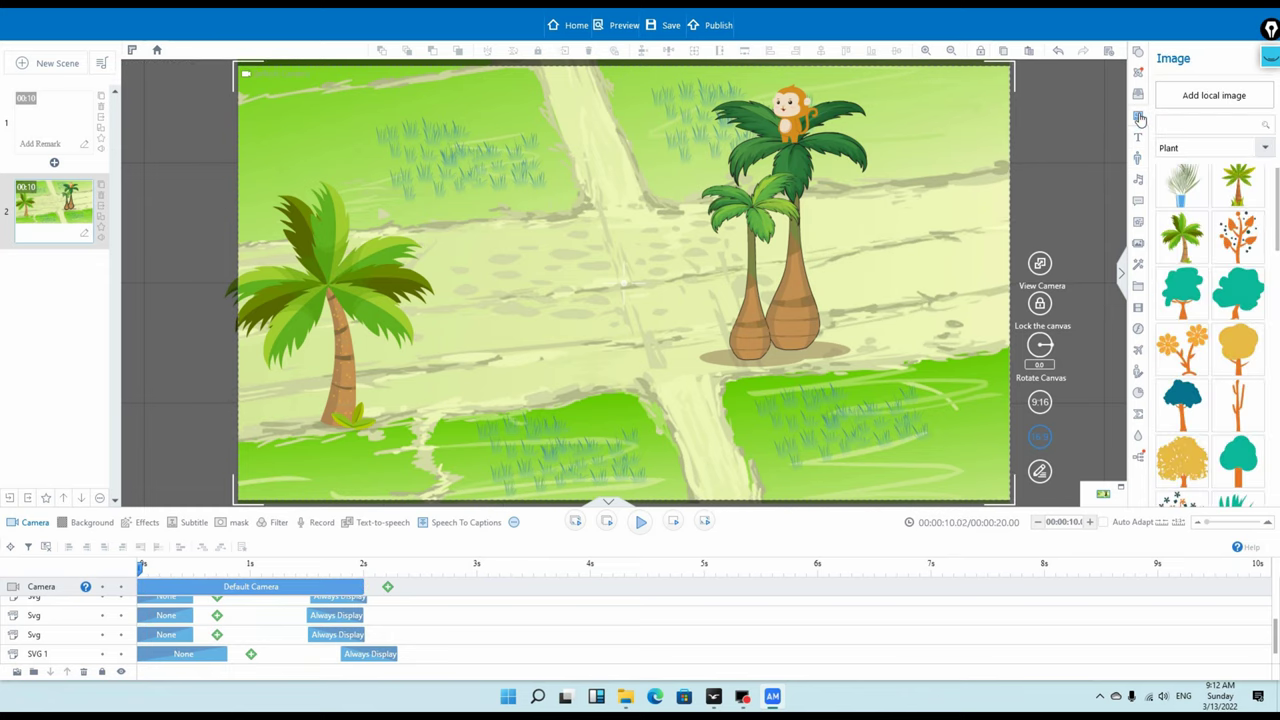
left_click(1266, 148)
left_click(1181, 174)
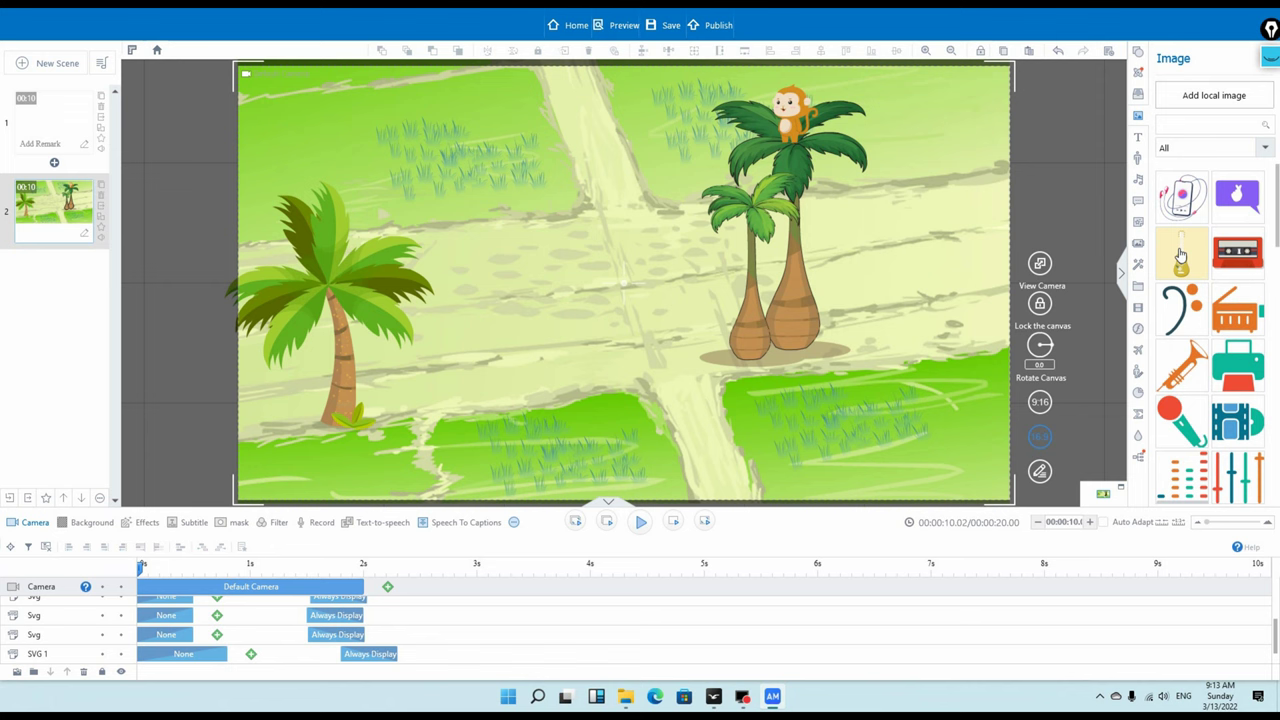
left_click(1181, 256)
left_click_drag(667, 158, 341, 404)
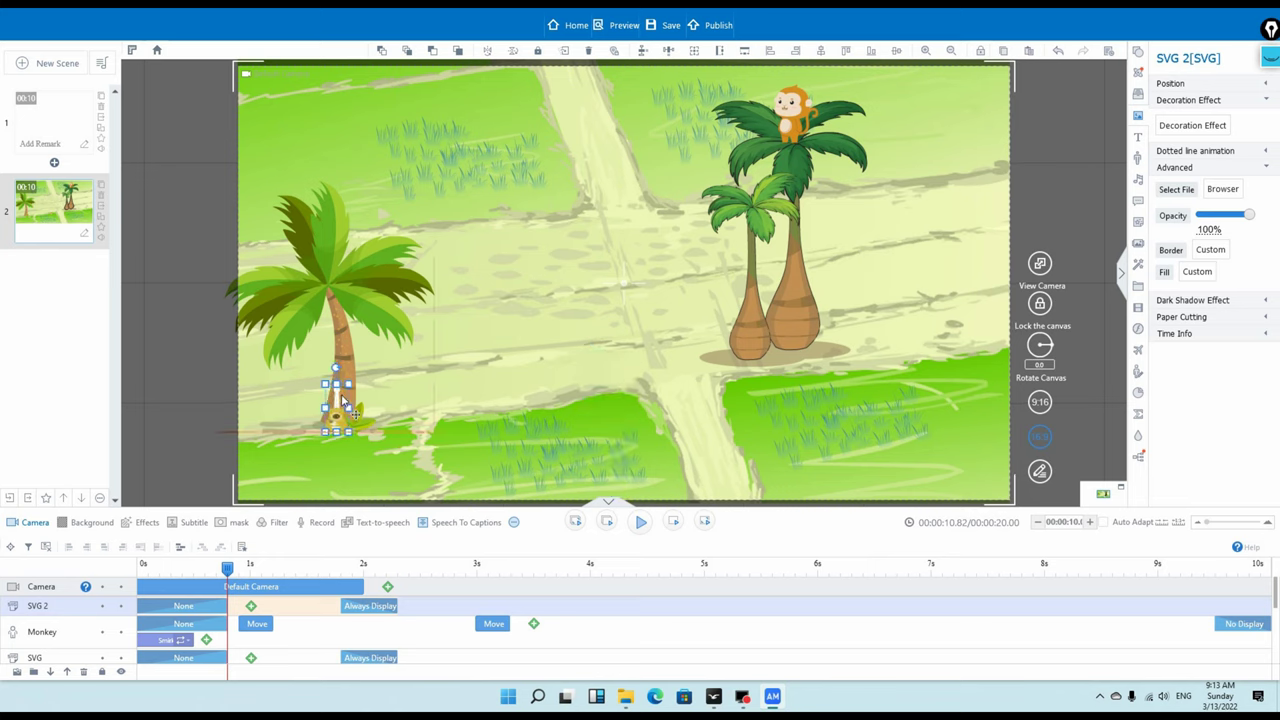
left_click(434, 364)
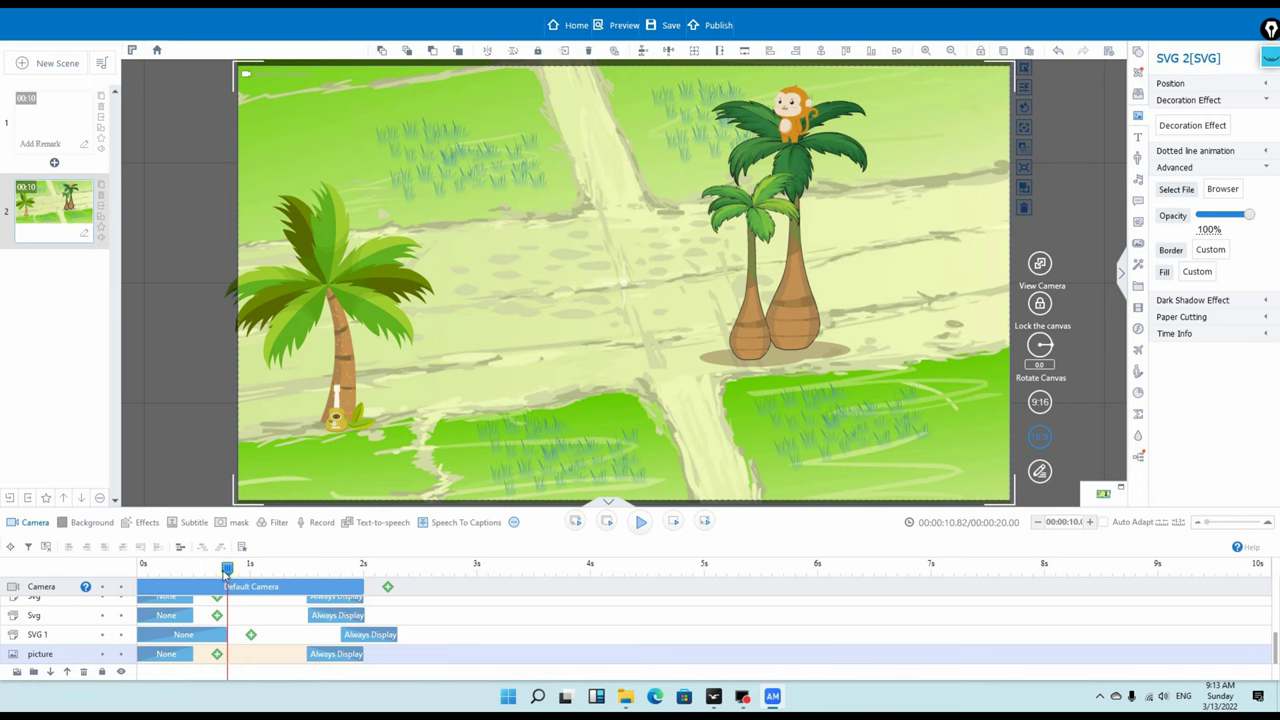
Lengthen the monkey's Smirk action to about 0.6 seconds on the timeline
left_click_drag(226, 575, 519, 575)
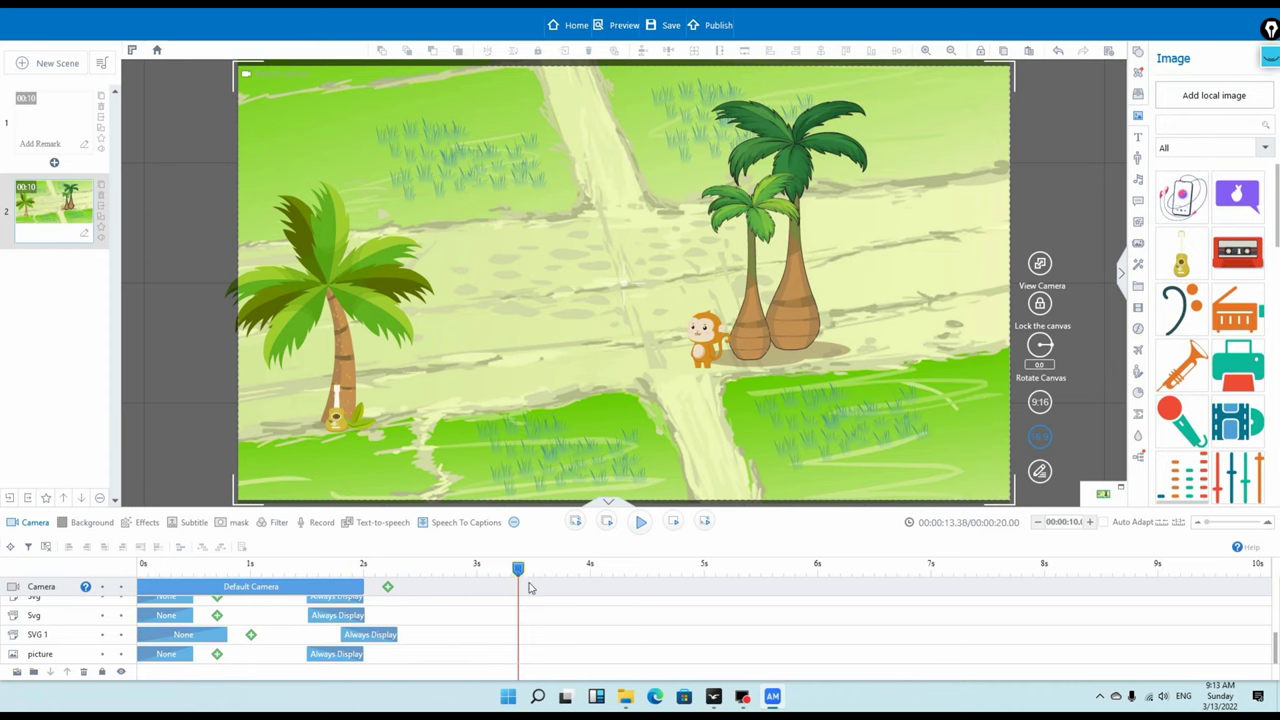
left_click_drag(1276, 234, 1276, 259)
left_click(704, 337)
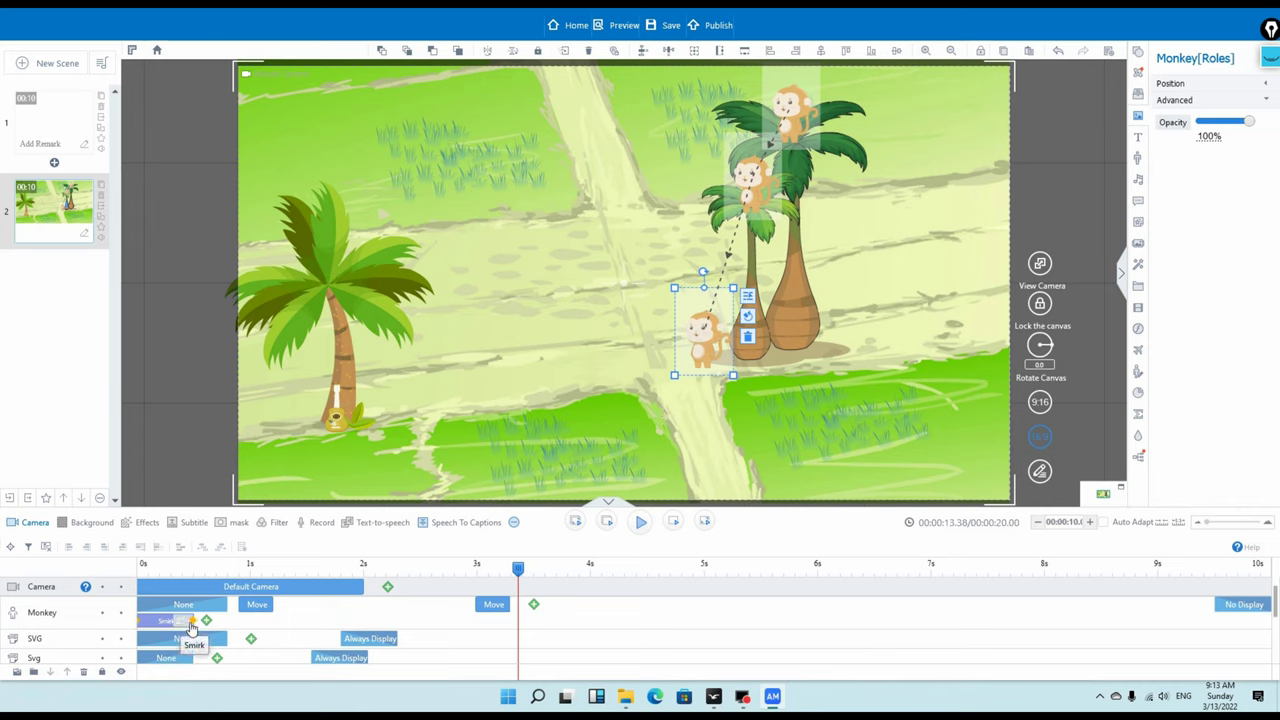
left_click_drag(196, 626, 209, 622)
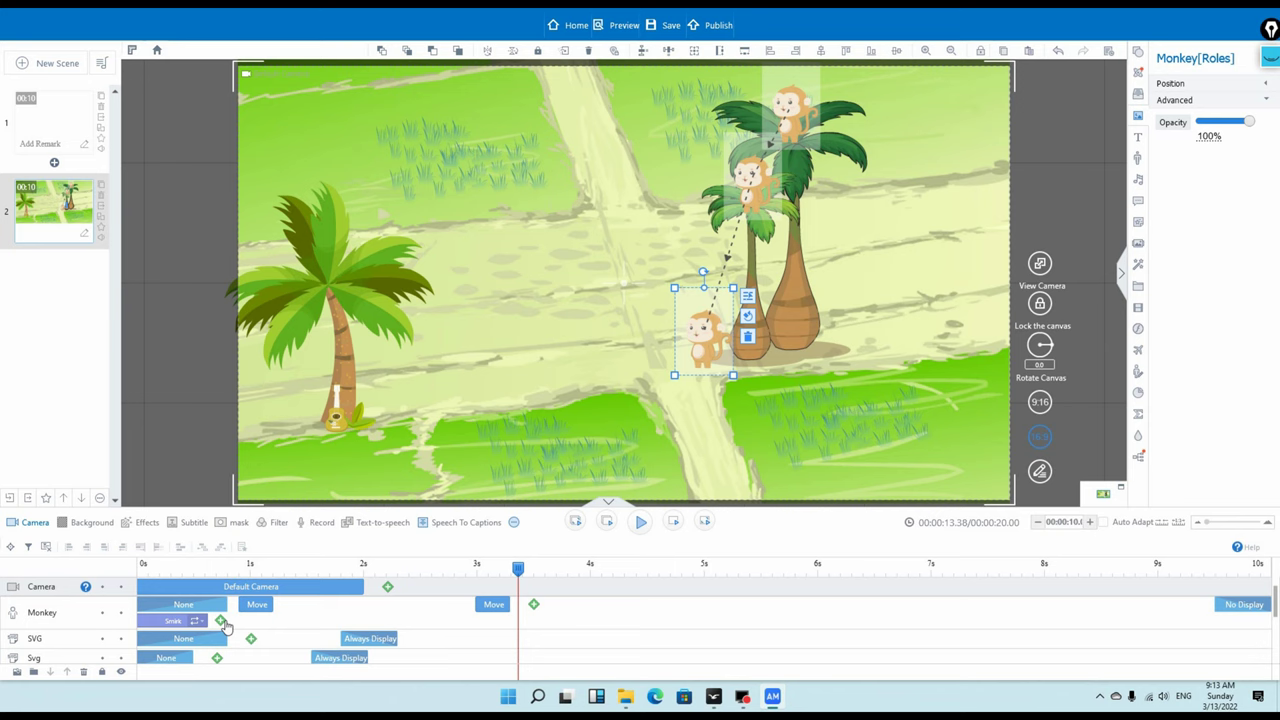
Add the Running2 motion action to the monkey directly after its Smirk action
left_click(220, 622)
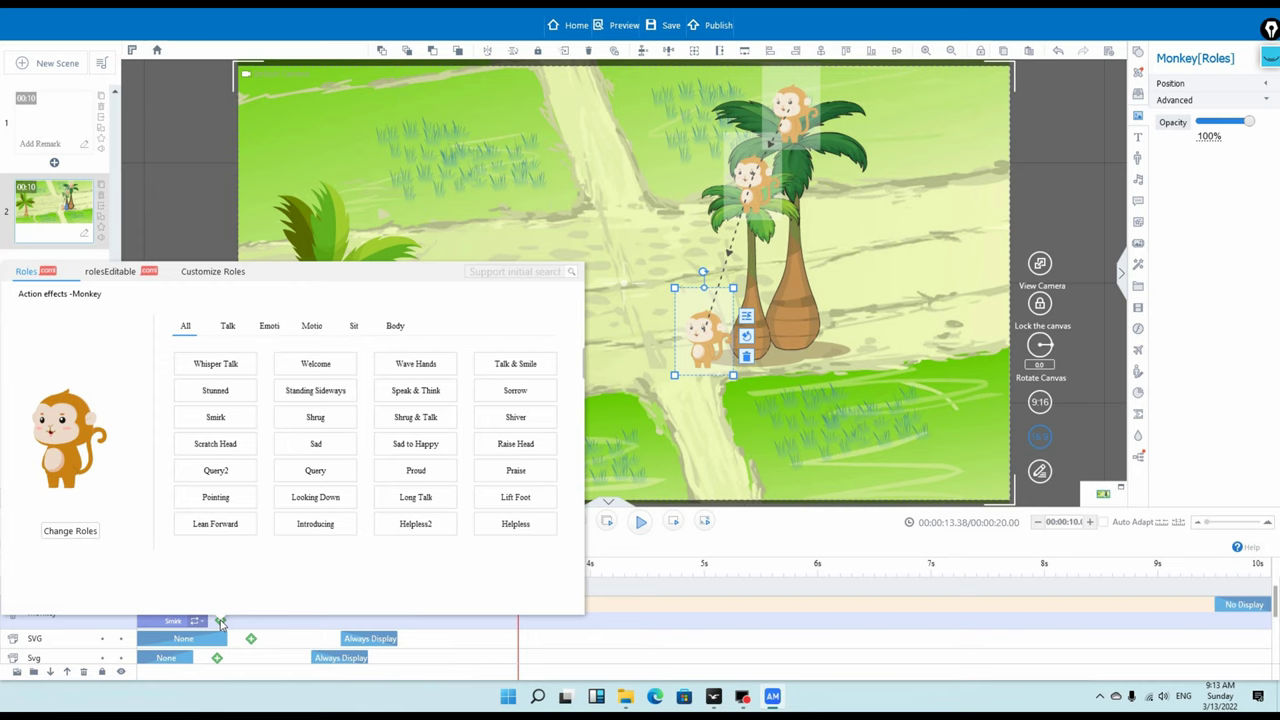
left_click(313, 328)
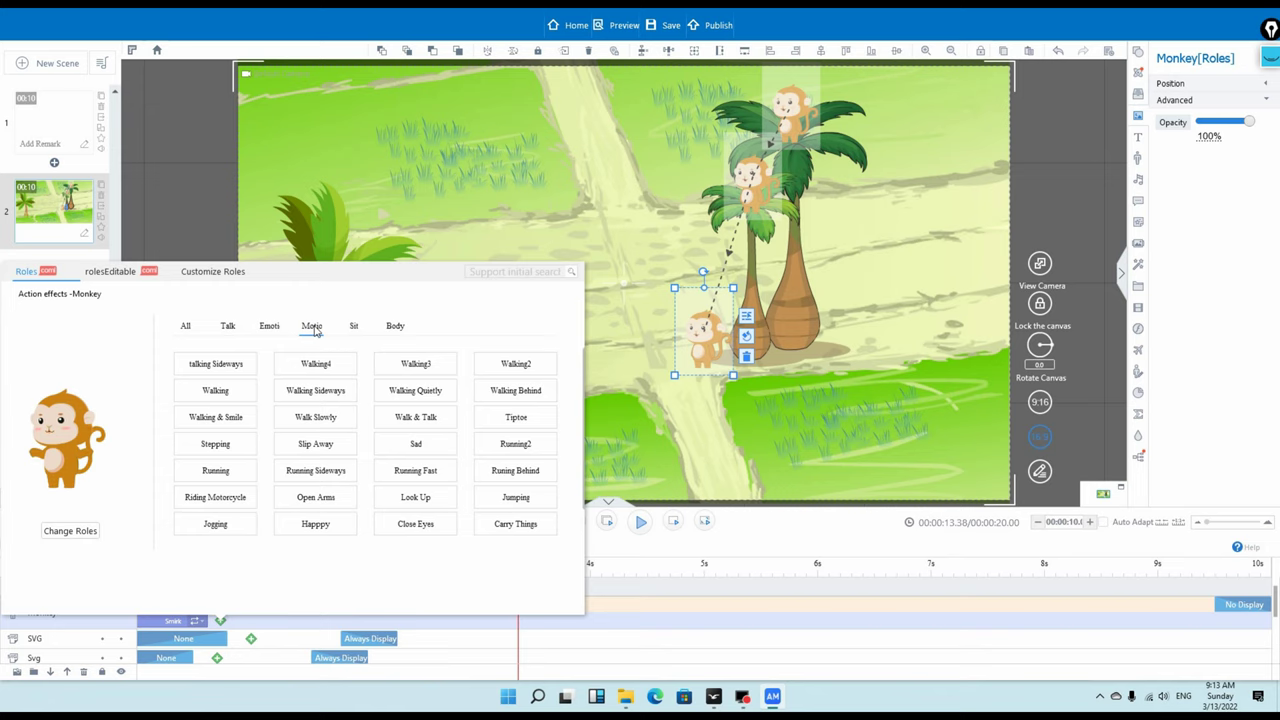
left_click(512, 444)
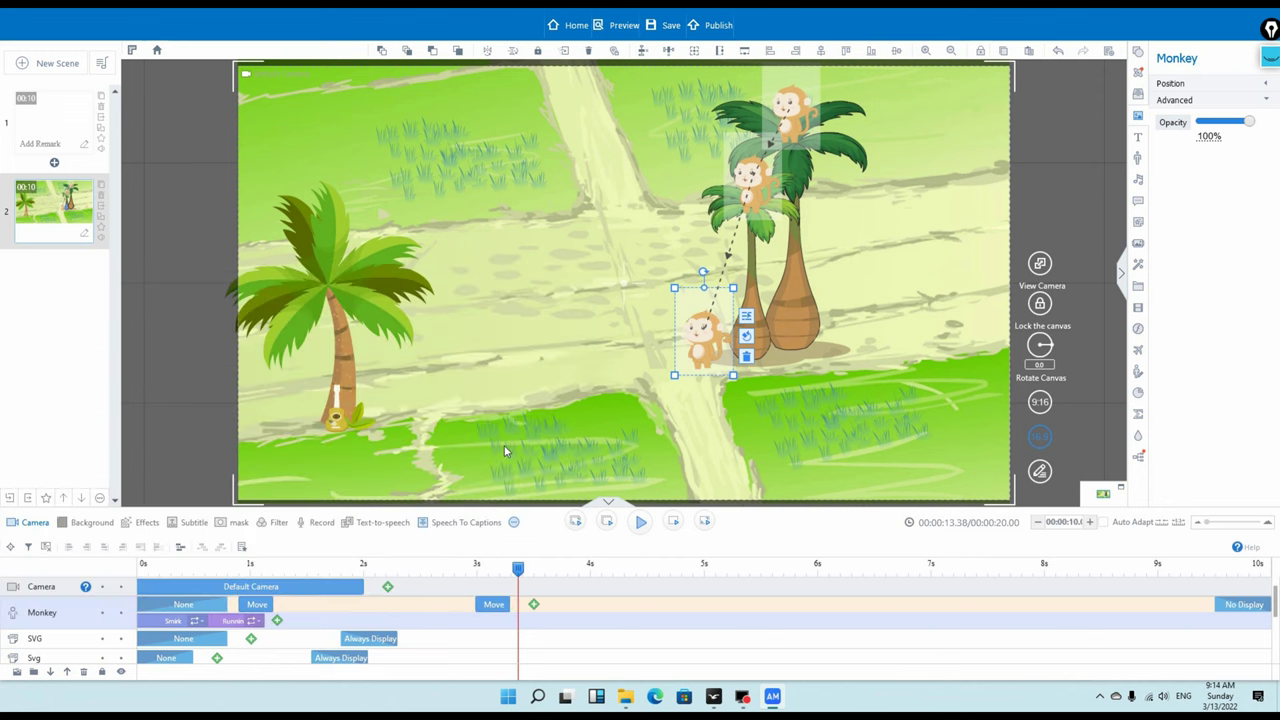
Nudge the monkey's landing spot slightly away from the twin palms and retime Running2 to span about 3.6 to 5 seconds
left_click_drag(701, 367, 686, 372)
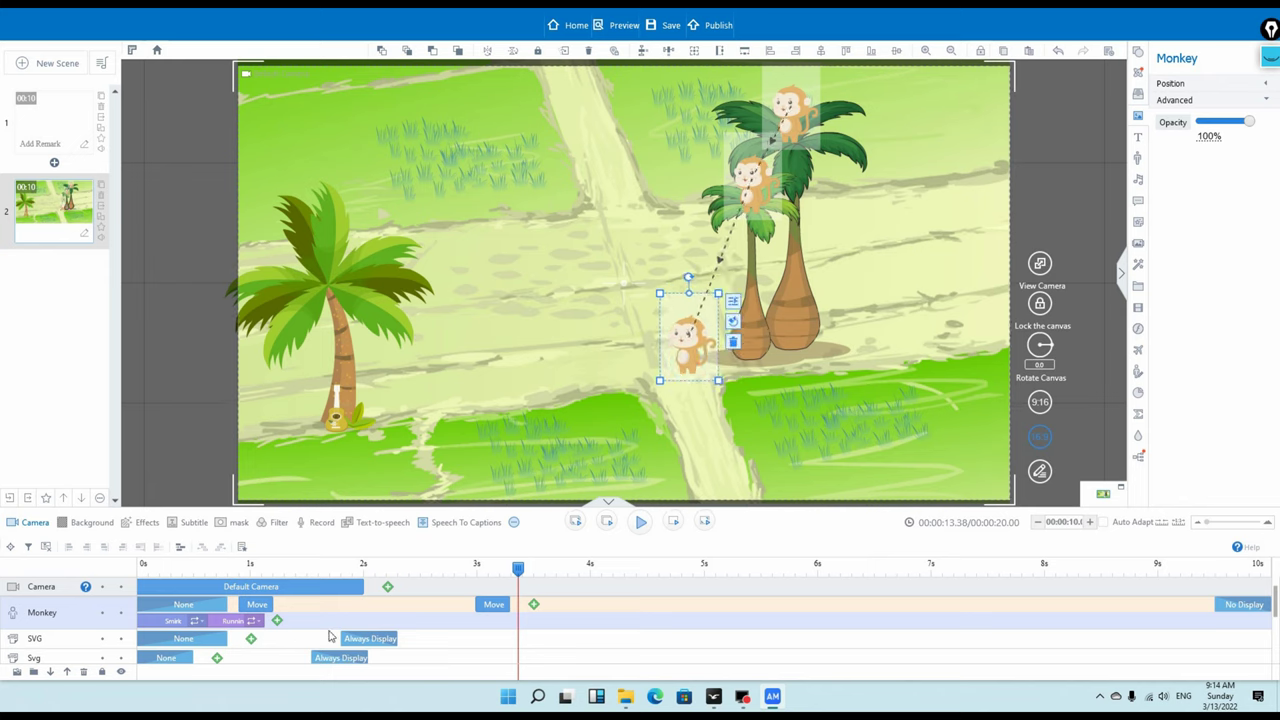
mouse_move(518, 571)
left_mouse_down()
mouse_move(258, 571)
mouse_move(541, 570)
left_mouse_up()
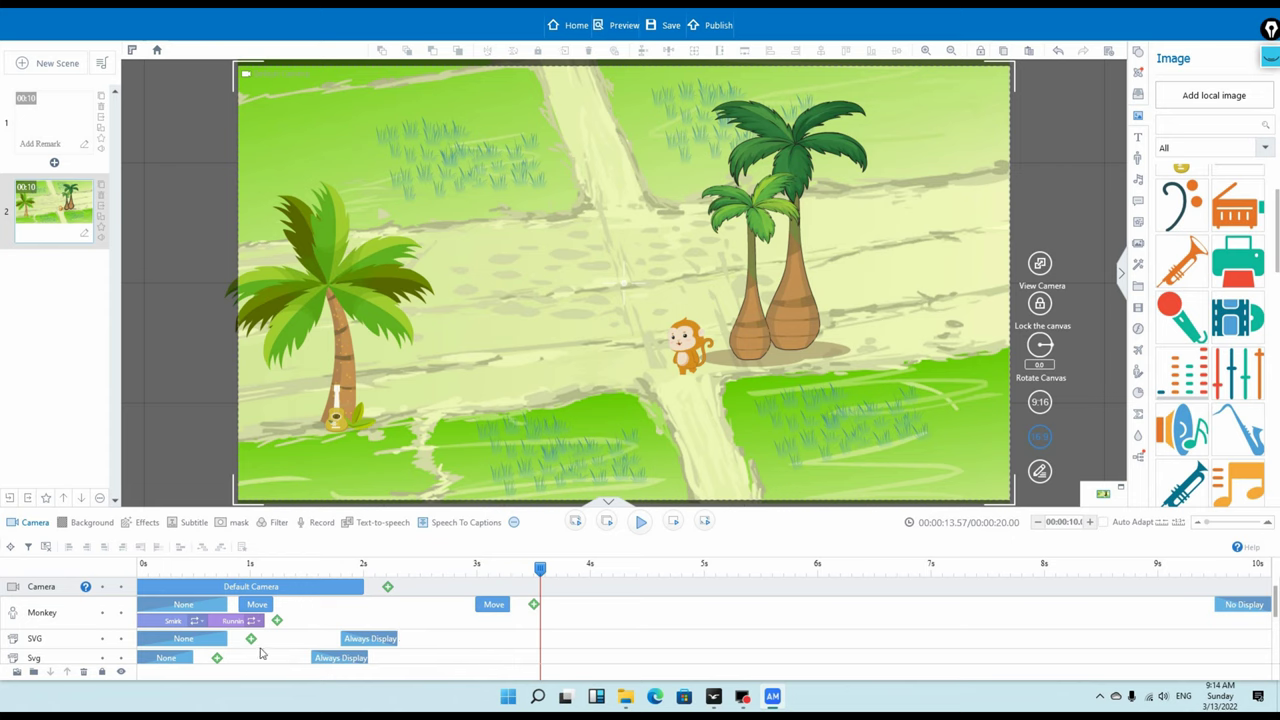
left_click_drag(240, 624, 704, 623)
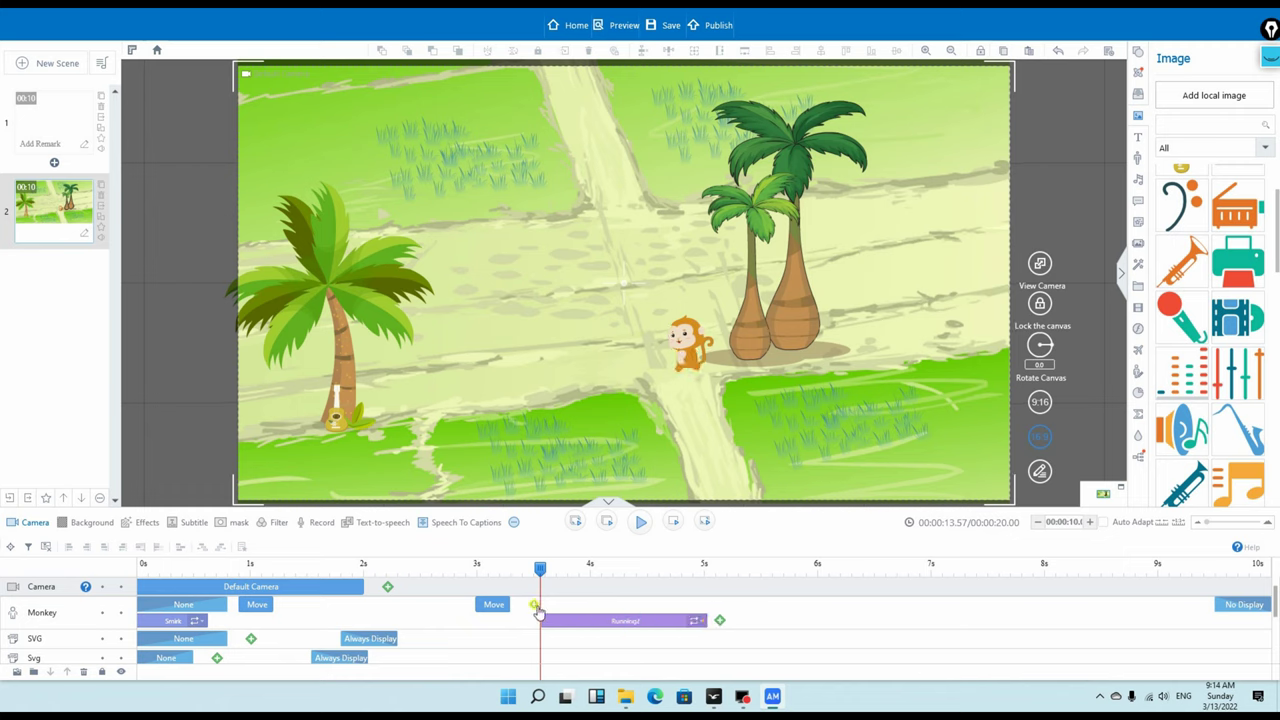
Add a third Move effect with constant curves to the monkey, ending beside the guitar at the left palm tree
mouse_move(541, 573)
left_mouse_down()
mouse_move(626, 572)
mouse_move(520, 572)
left_mouse_up()
left_click(534, 606)
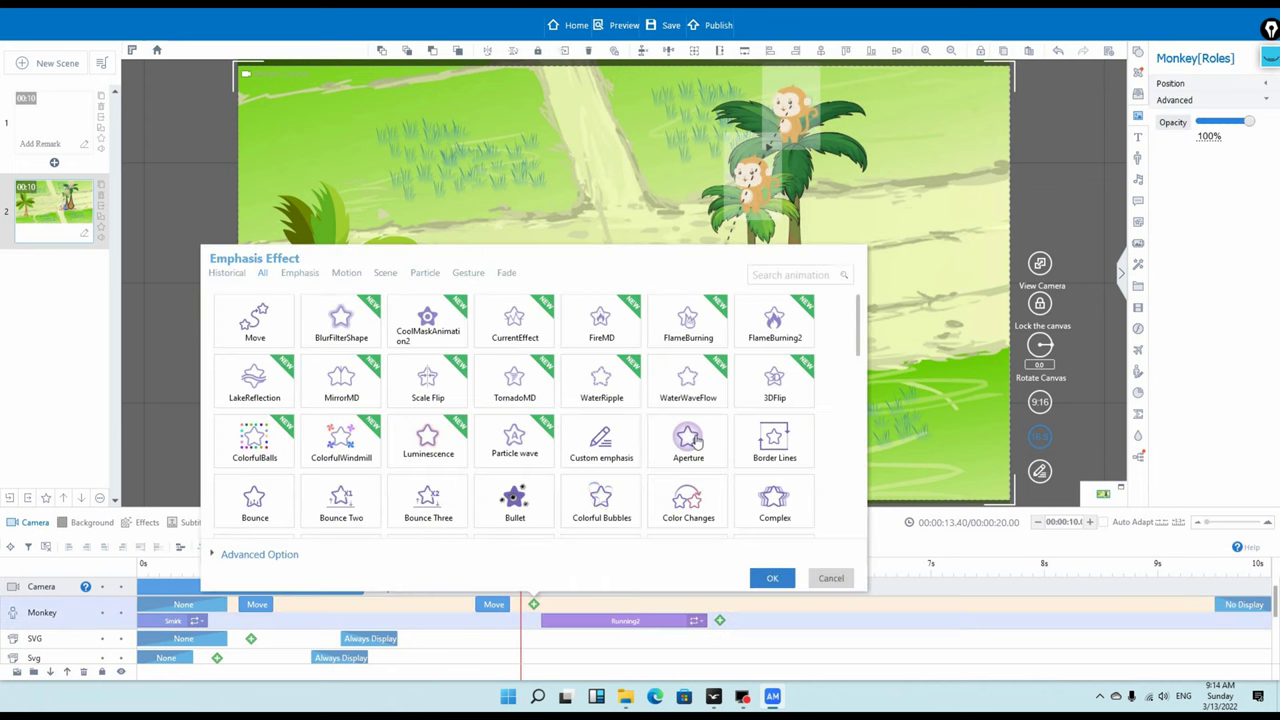
left_click(262, 336)
left_click(579, 511)
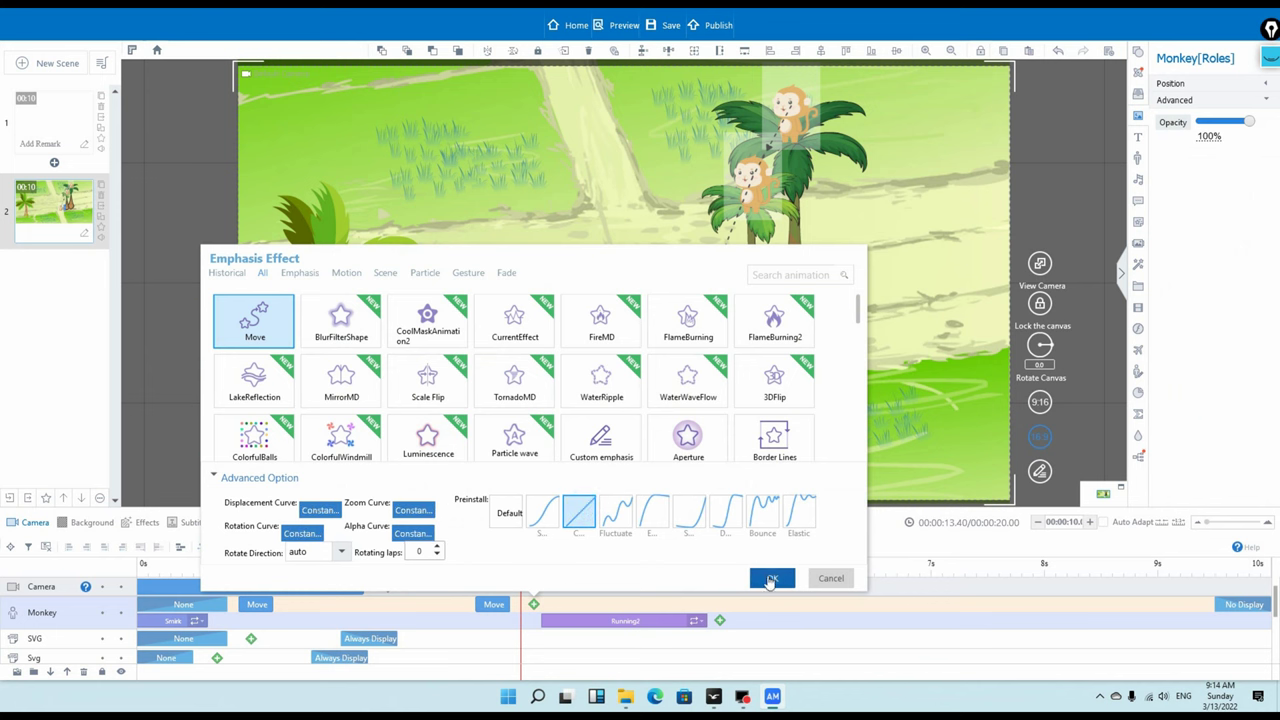
left_click(771, 578)
left_click_drag(729, 437, 356, 418)
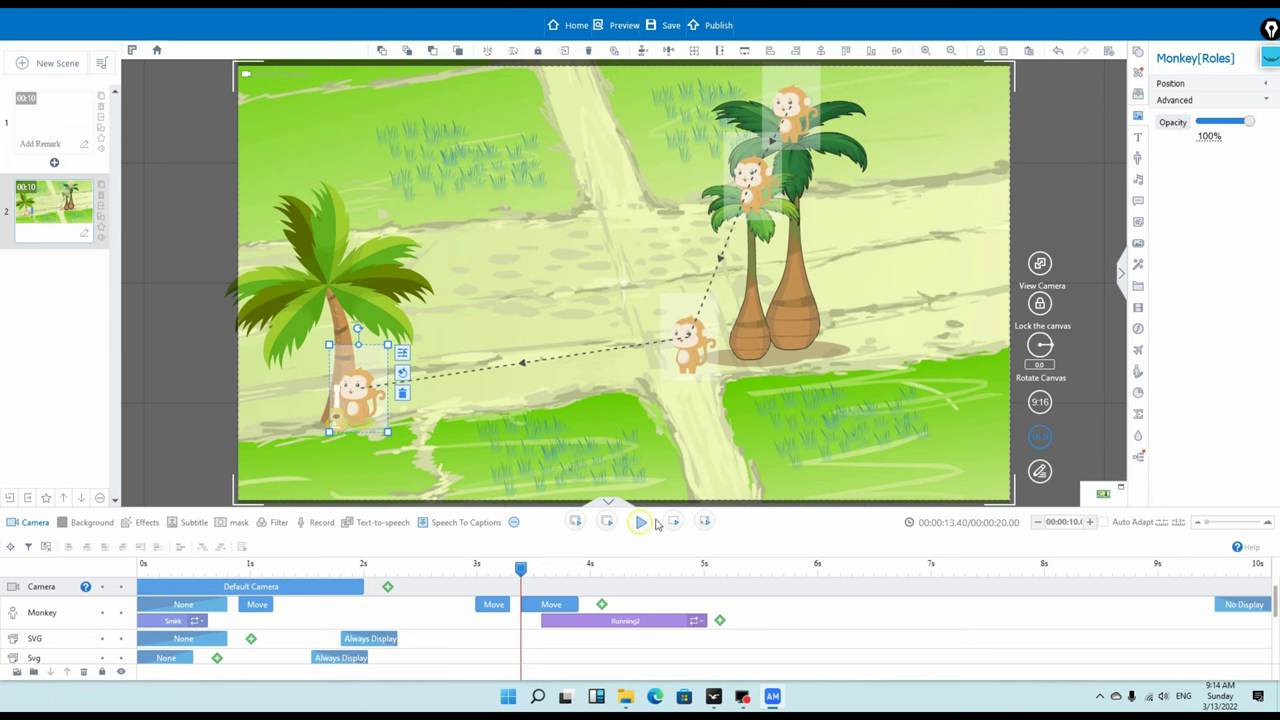
Lengthen the monkey's third Move effect to about 1.6 seconds and play back its run to the guitar
left_click(642, 523)
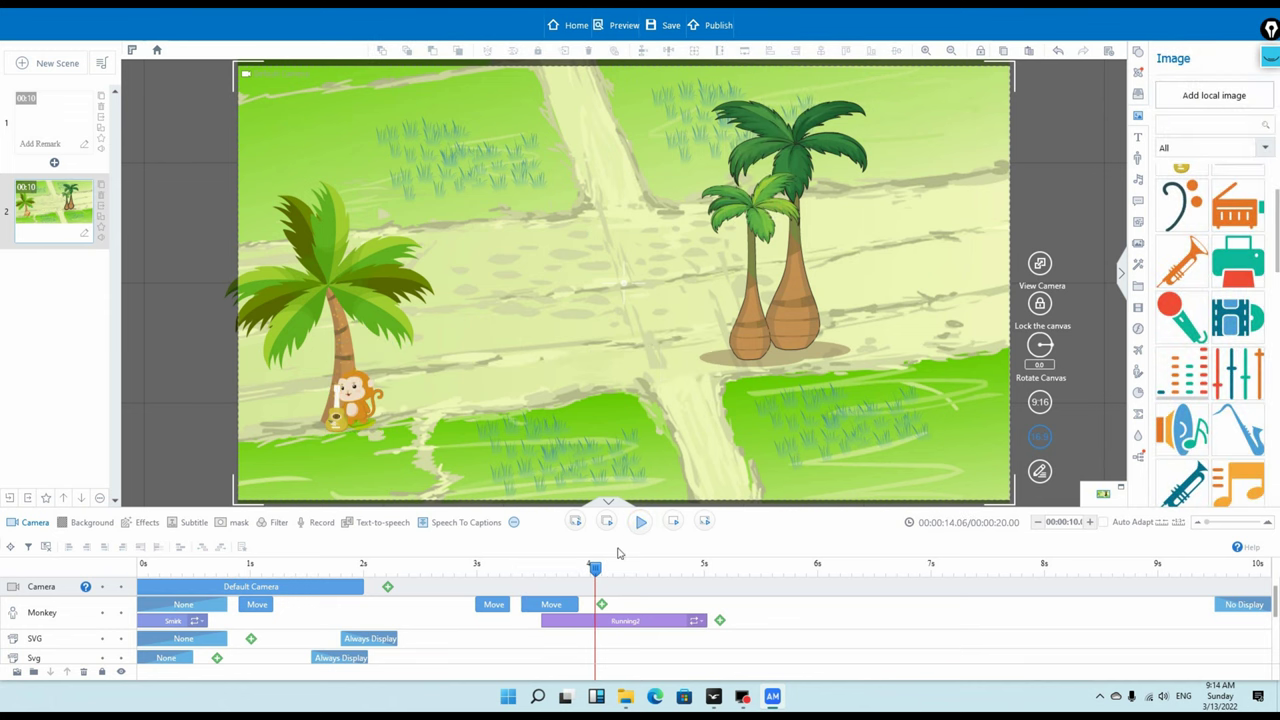
left_click_drag(596, 568, 514, 572)
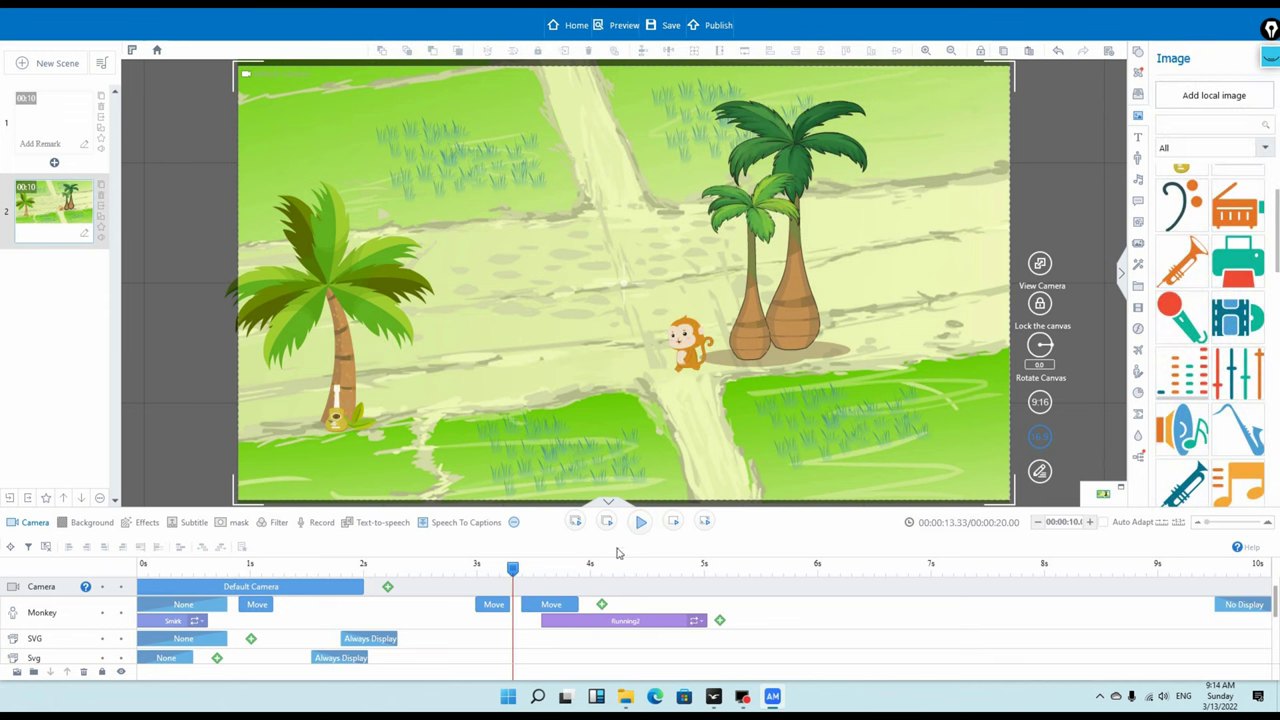
left_click(638, 522)
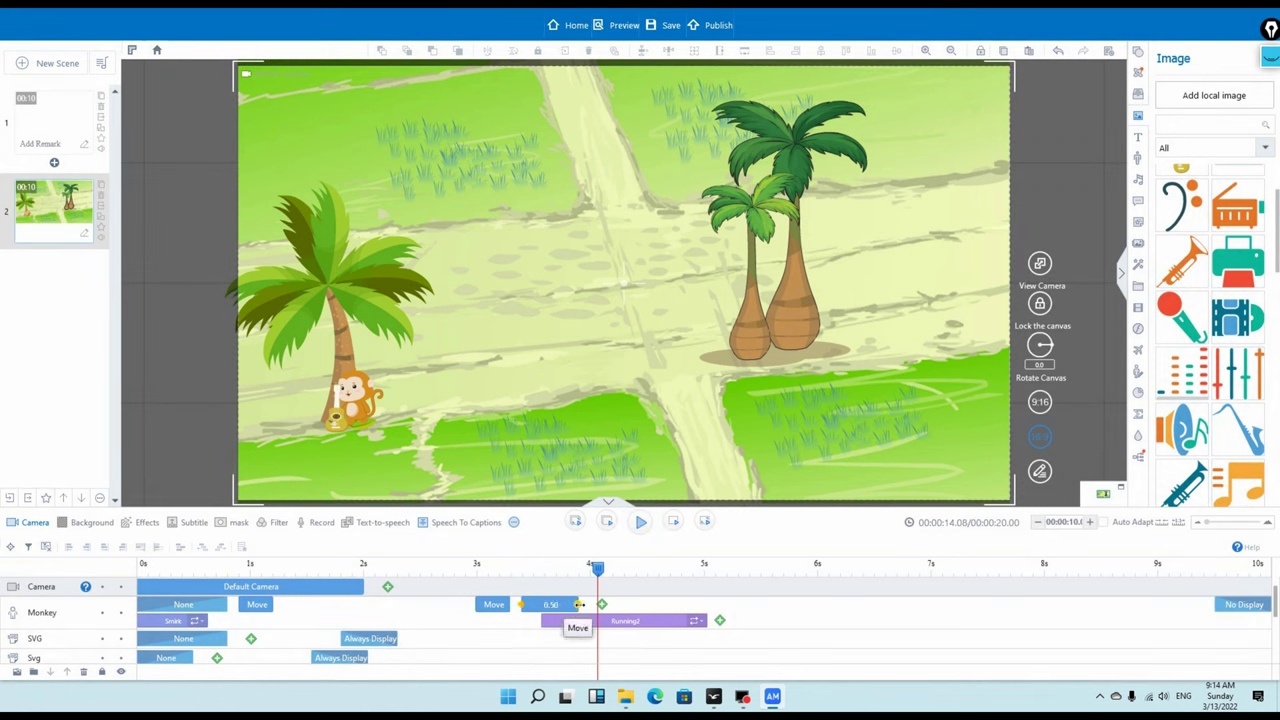
left_click_drag(581, 604, 709, 604)
left_click(641, 522)
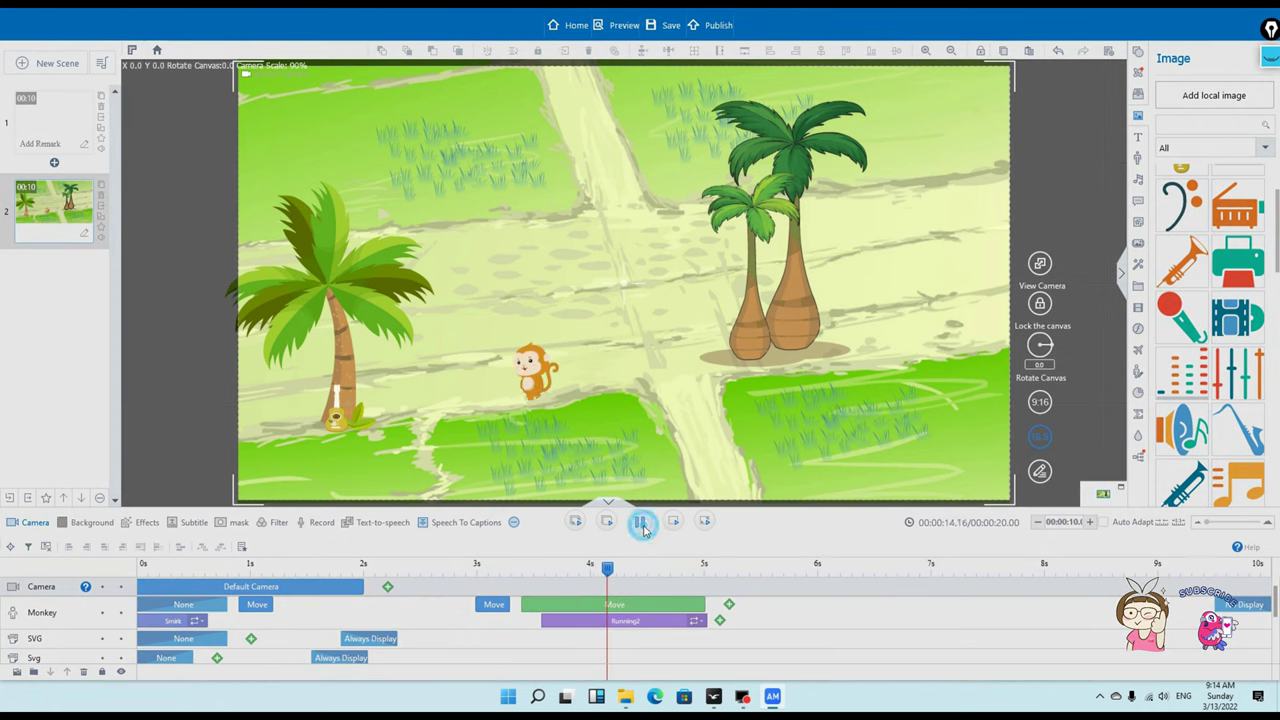
left_click(641, 522)
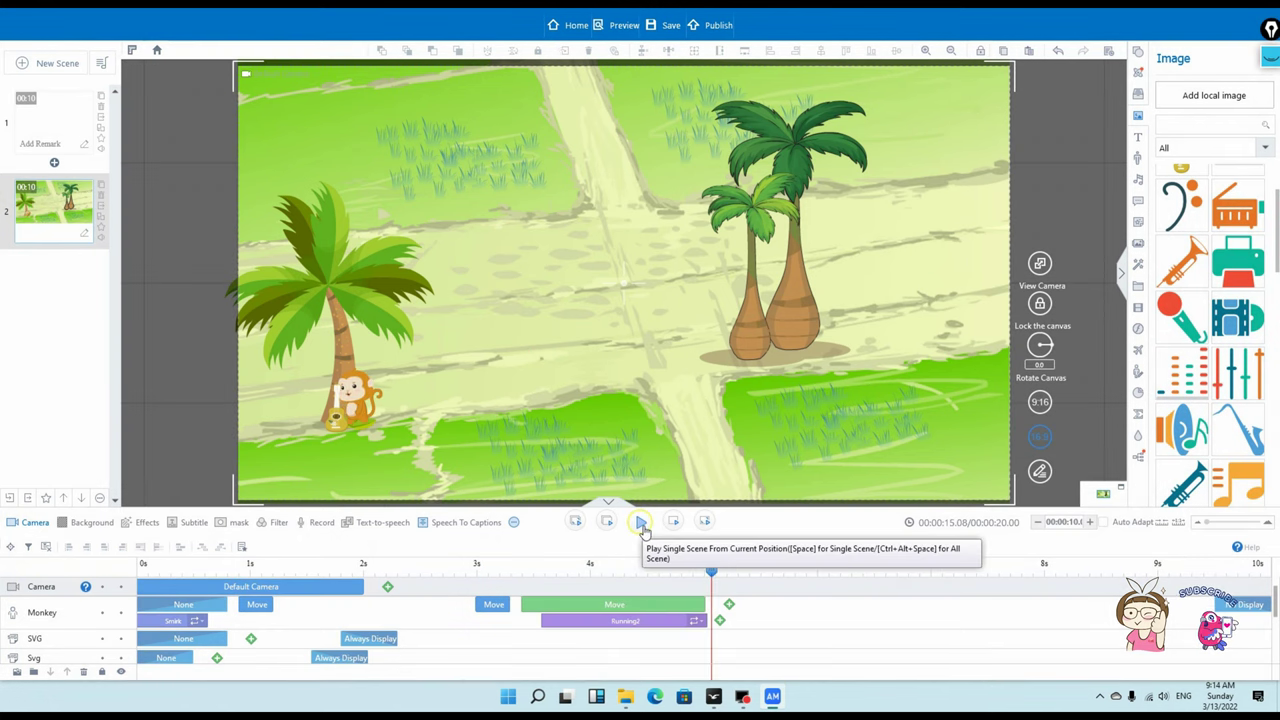
Add a second Running2 action to the monkey after the first and stretch it to about 1.5 seconds
left_click(721, 621)
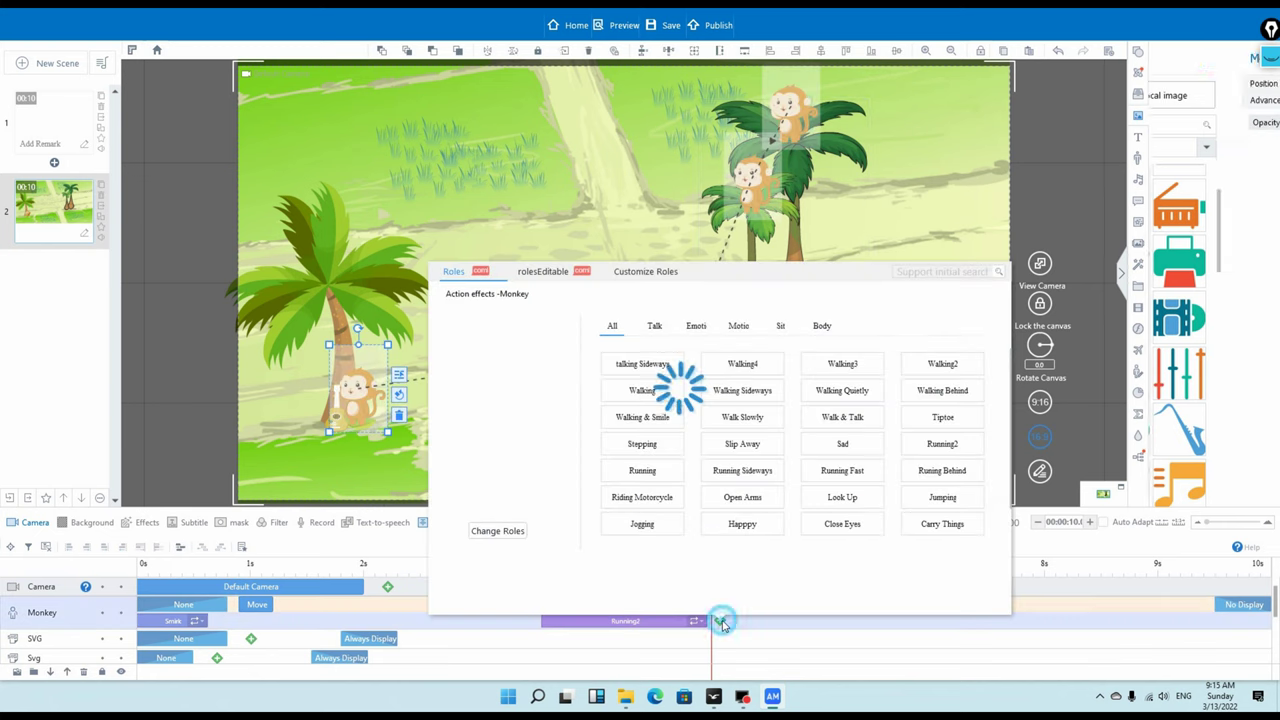
left_click(738, 326)
left_click(942, 443)
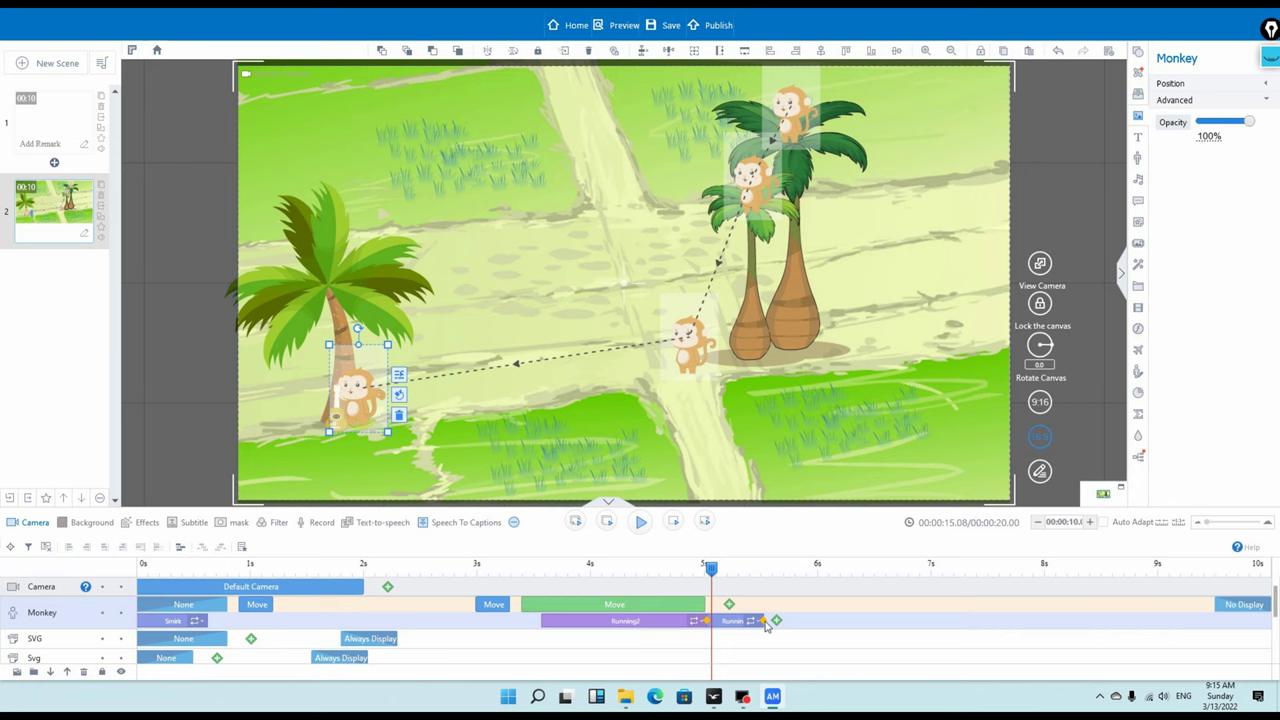
left_click_drag(762, 620, 883, 620)
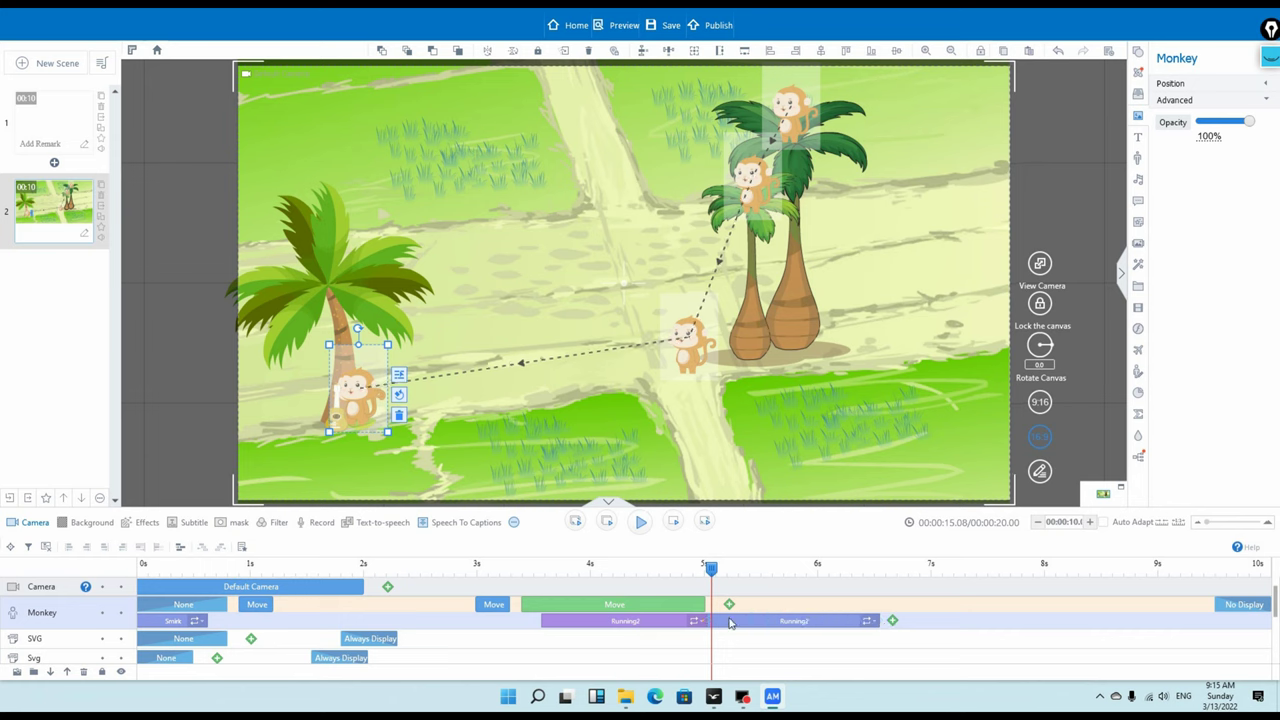
Add a fourth Move effect with constant curves to the monkey after its run to the guitar
mouse_move(710, 570)
left_mouse_down()
mouse_move(791, 568)
mouse_move(711, 578)
left_mouse_up()
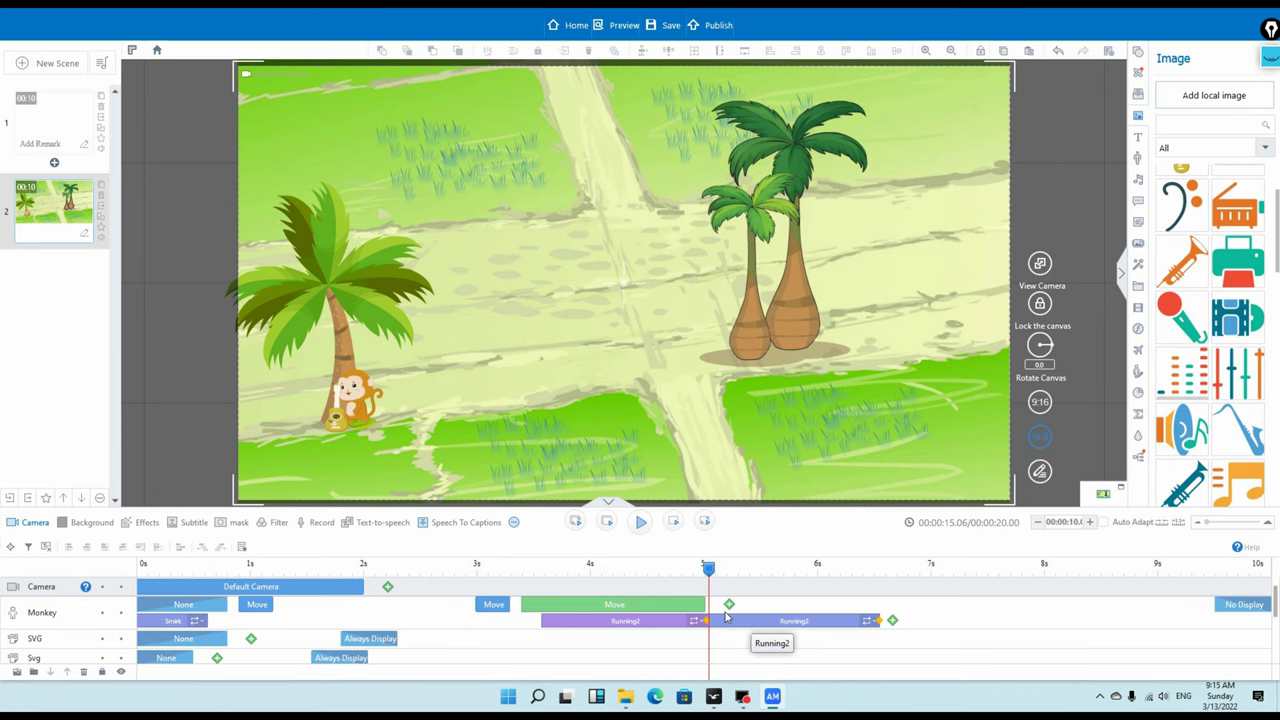
left_click(732, 607)
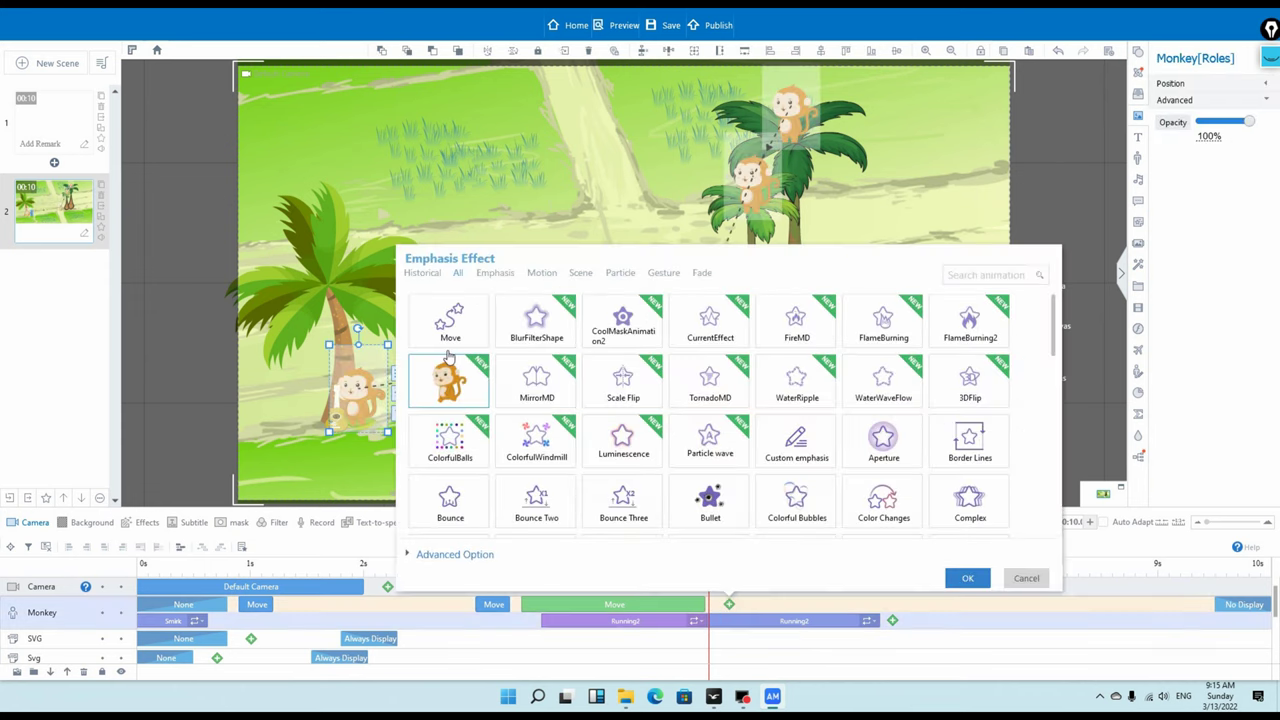
left_click(450, 318)
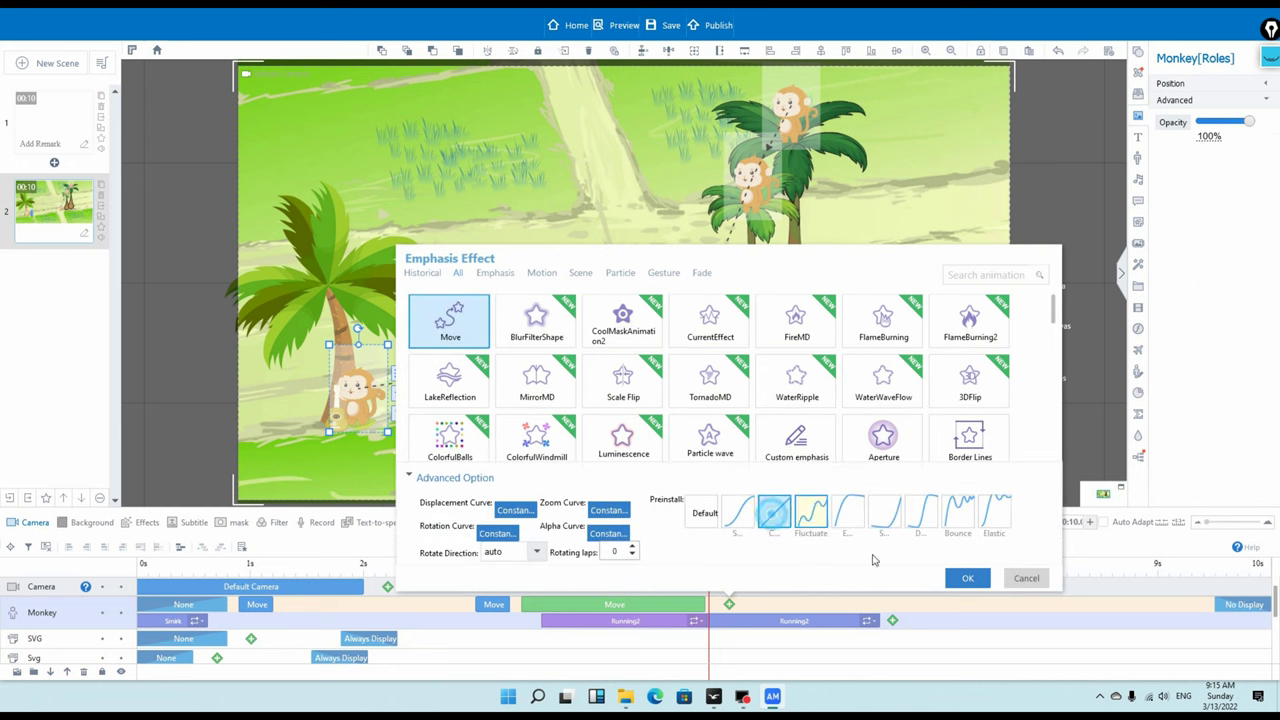
left_click(966, 577)
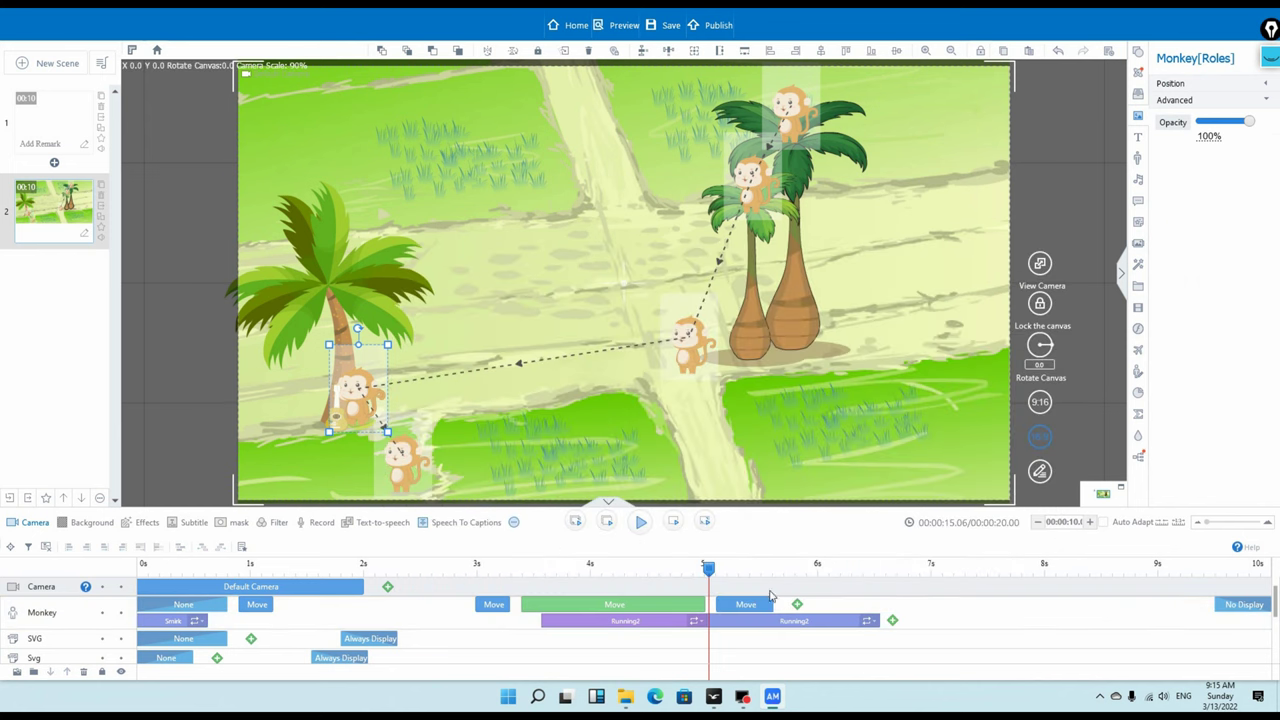
Stretch the monkey's fourth Move effect to about 1.4 seconds and set its end position at the base of the twin palm trees
mouse_move(708, 568)
left_mouse_down()
mouse_move(751, 570)
mouse_move(708, 569)
left_mouse_up()
left_click_drag(773, 604, 873, 604)
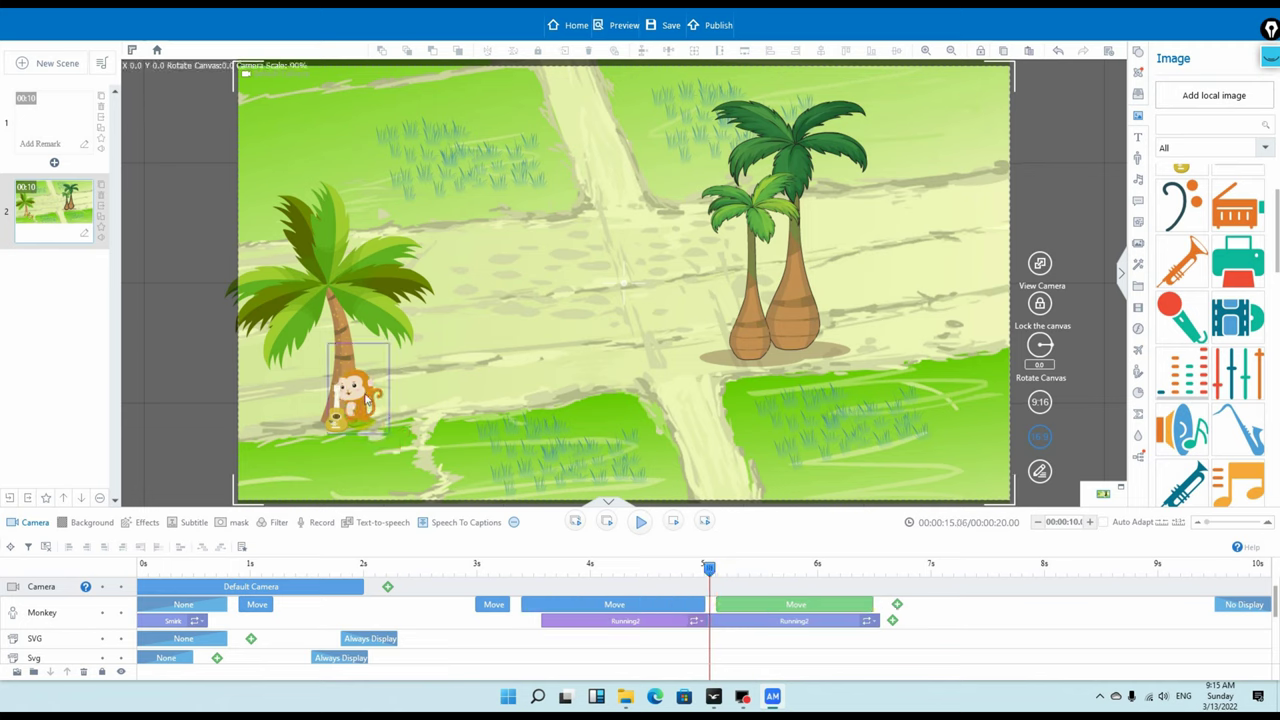
left_click(367, 399)
left_click_drag(367, 399, 787, 352)
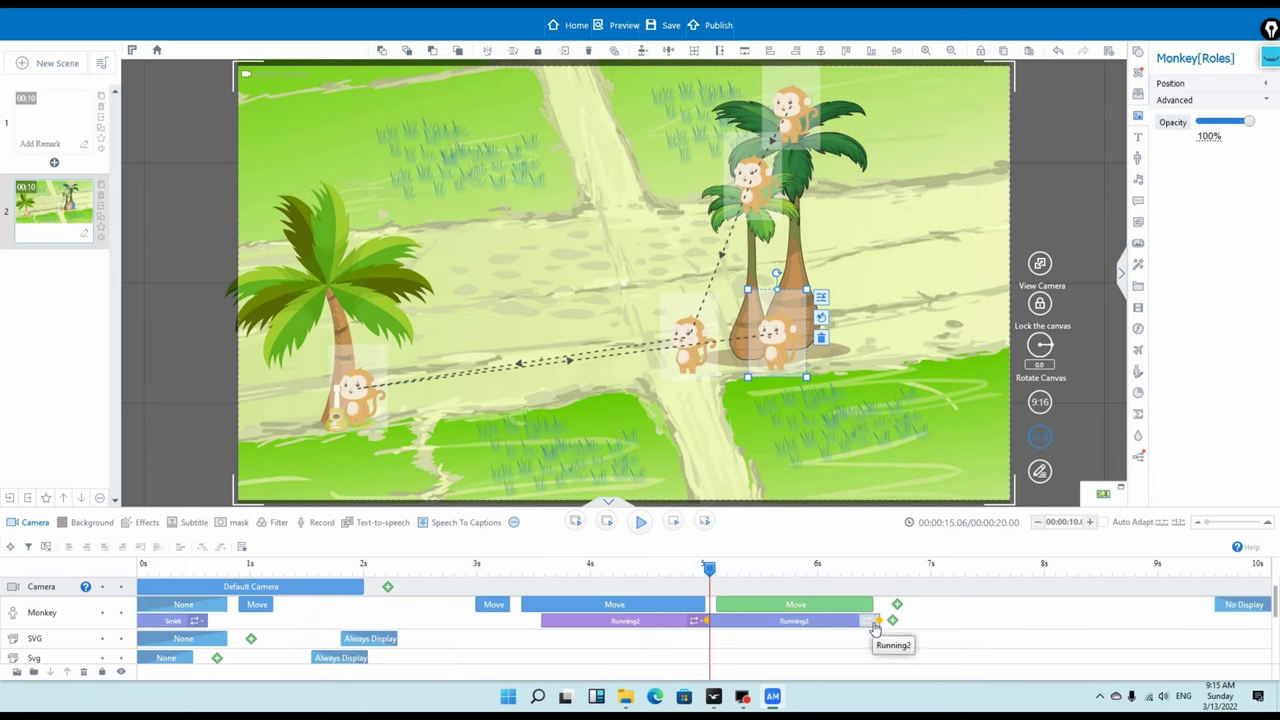
Flip the monkey's second Running2 action horizontally and play back its run to the twin palm trees
left_click_drag(709, 568, 758, 582)
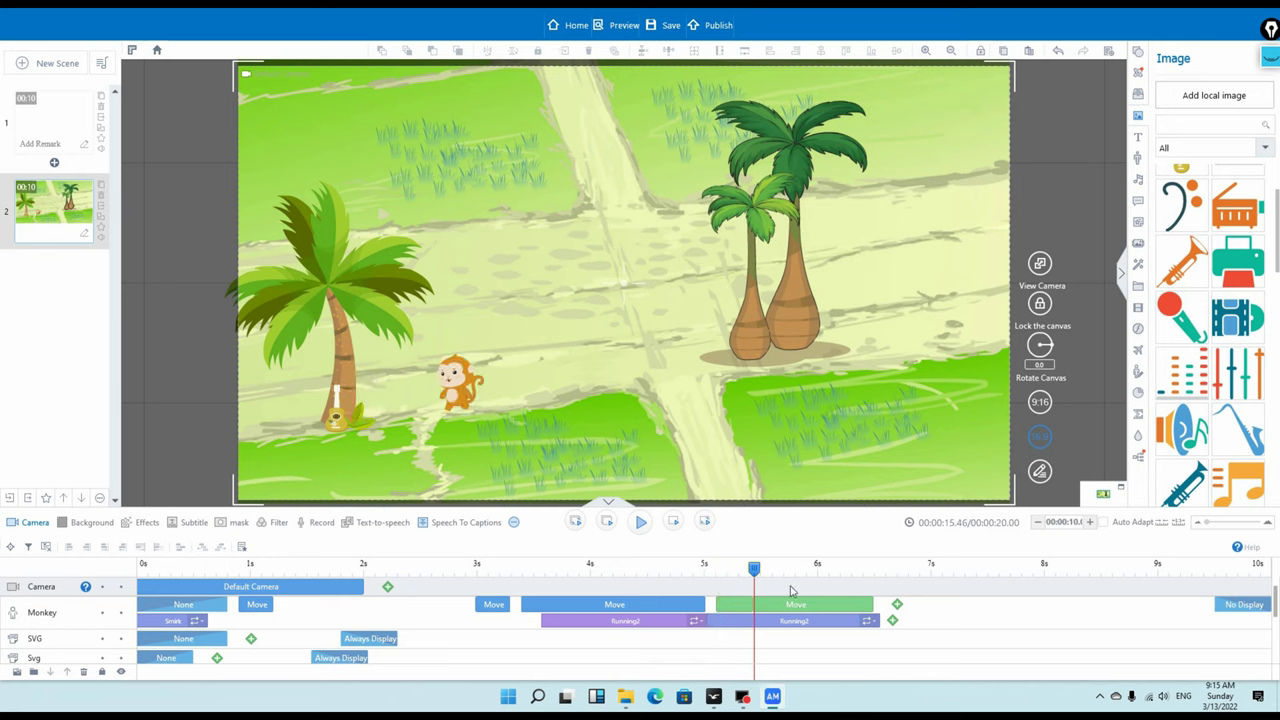
right_click(886, 624)
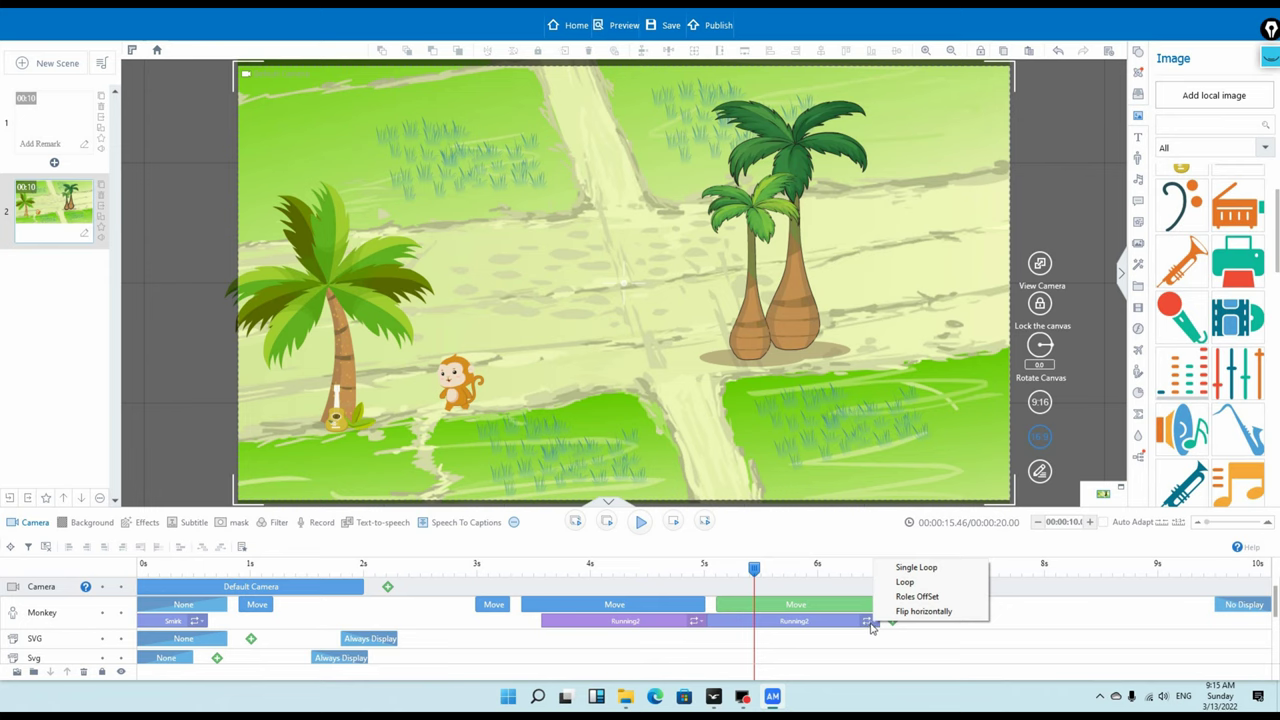
left_click(922, 612)
left_click_drag(756, 570, 712, 568)
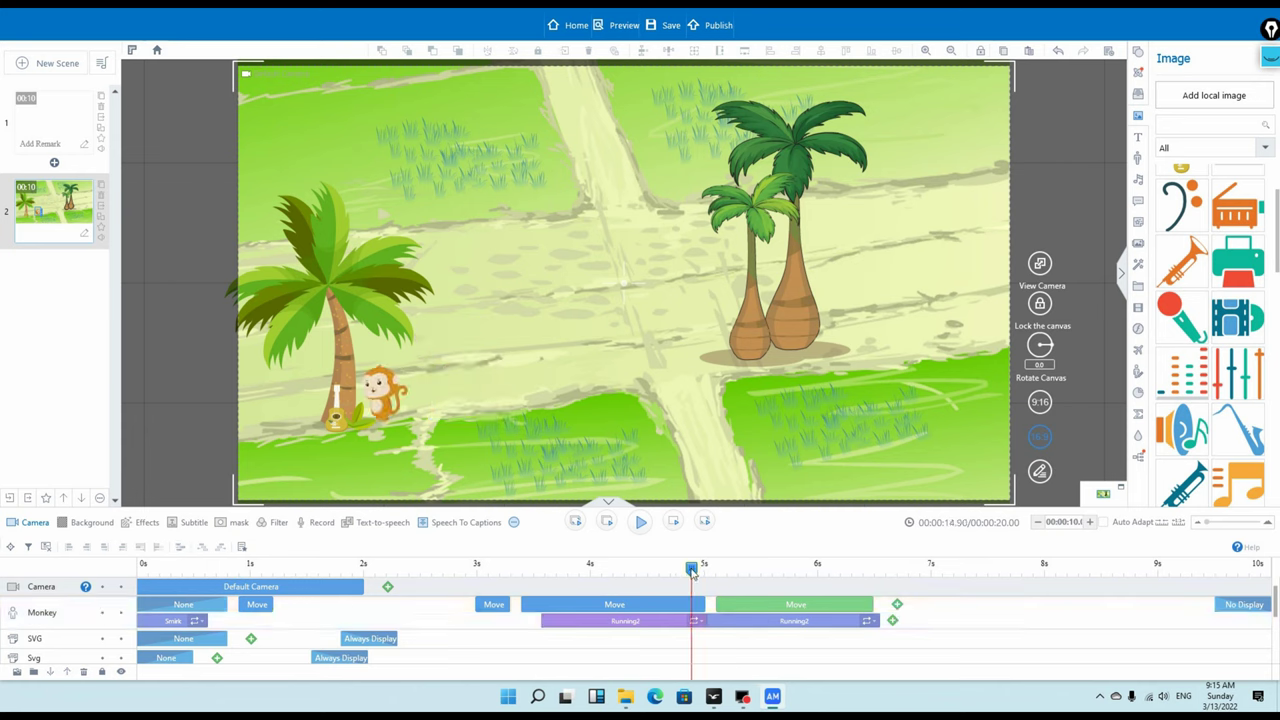
left_click(640, 521)
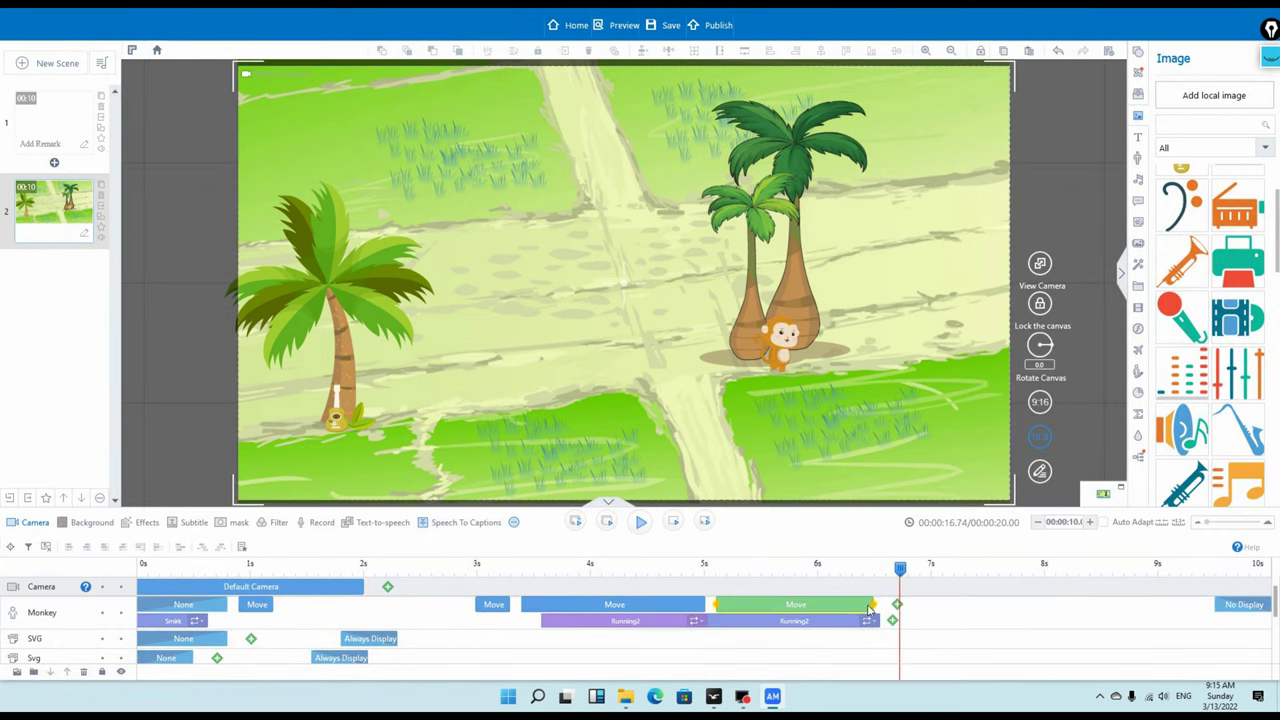
left_click_drag(900, 572, 880, 580)
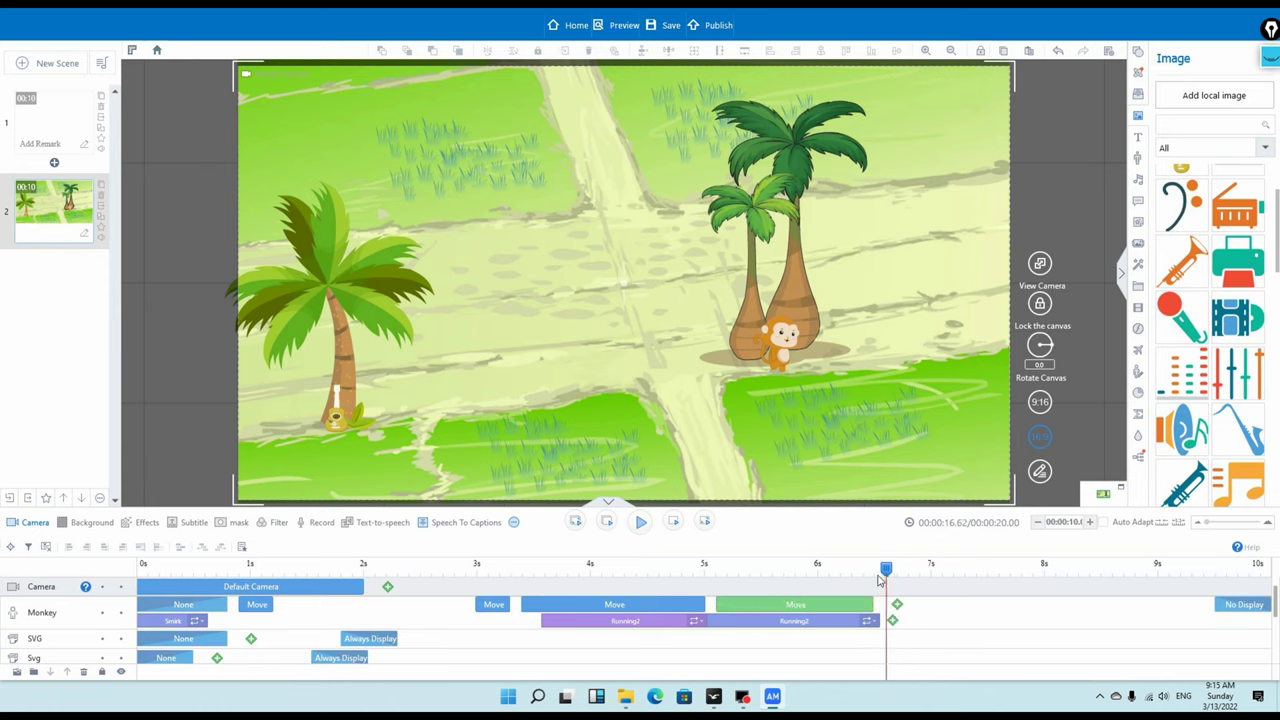
Add a Playing Guitar action to the monkey after its second Running2 and stretch it to the end of the scene
left_click(894, 622)
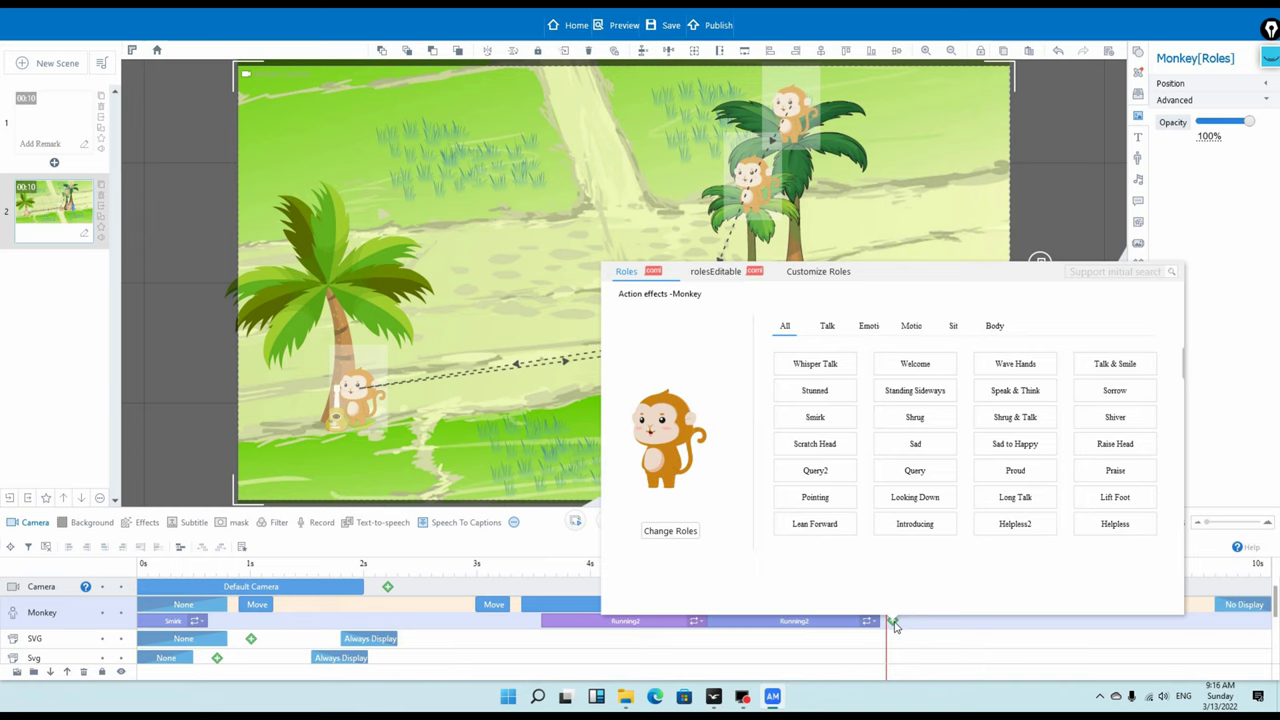
left_click(995, 327)
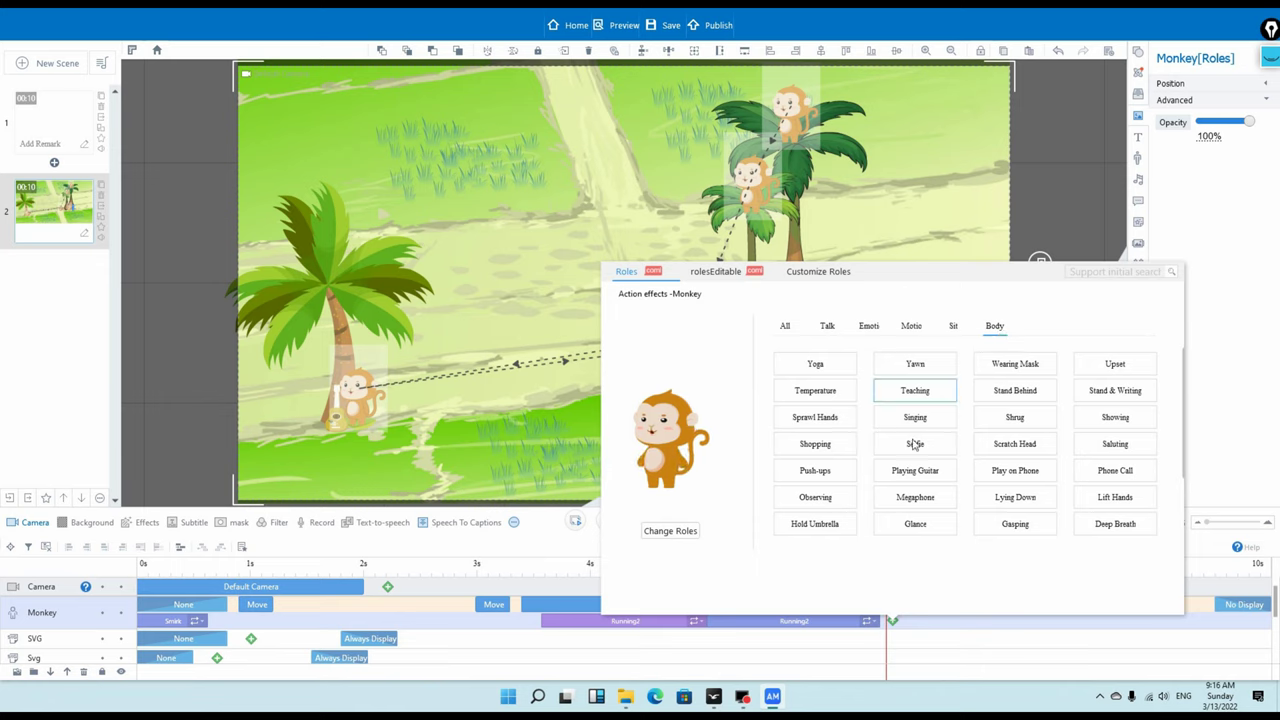
left_click(912, 478)
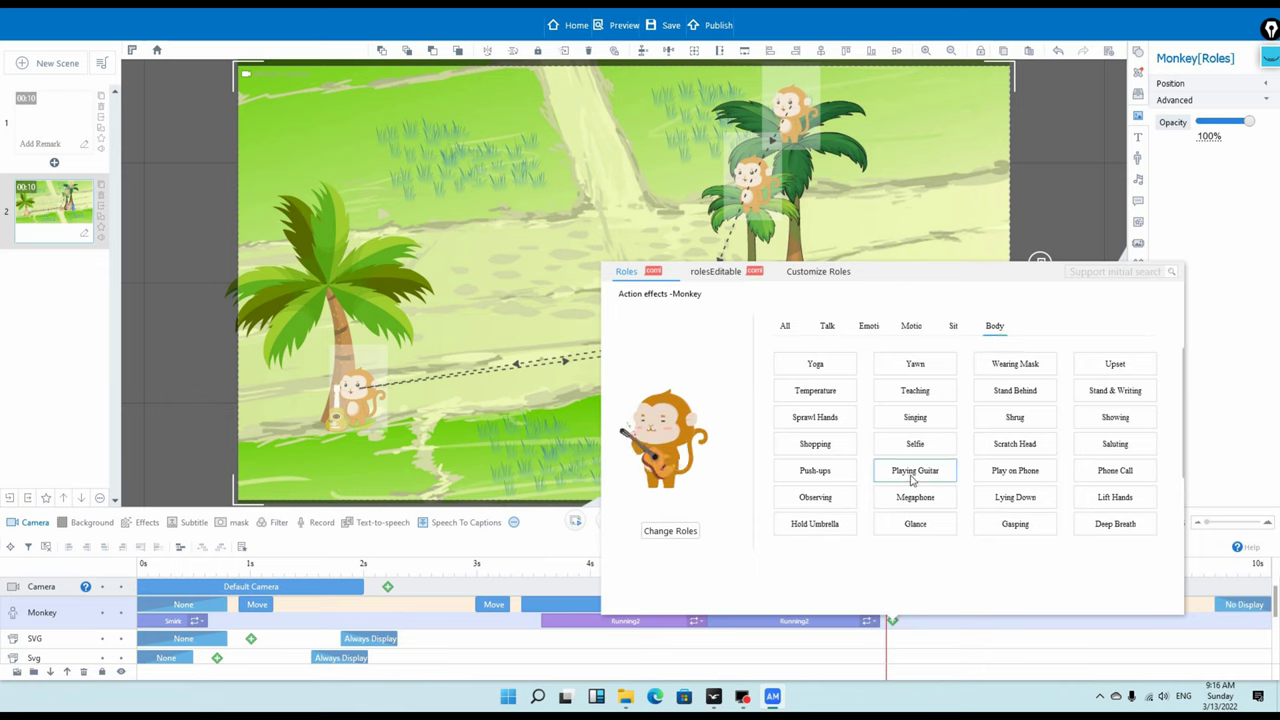
double_click(912, 478)
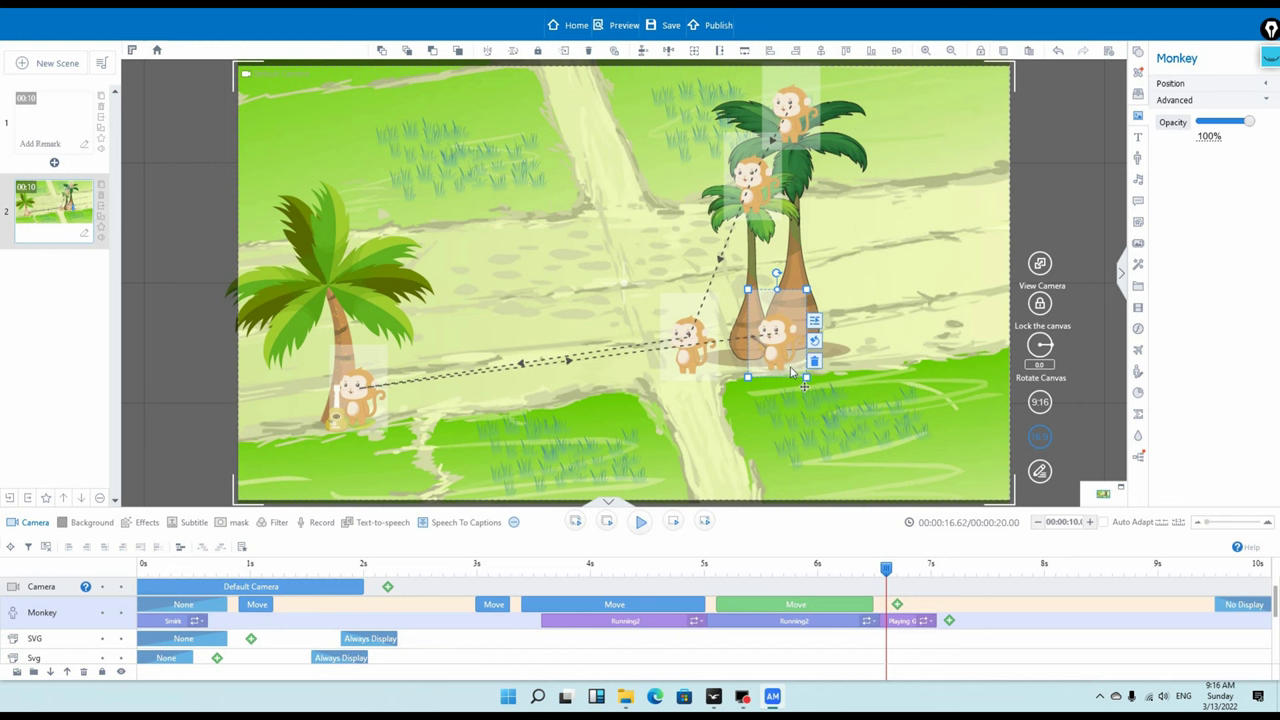
left_click_drag(888, 576, 914, 601)
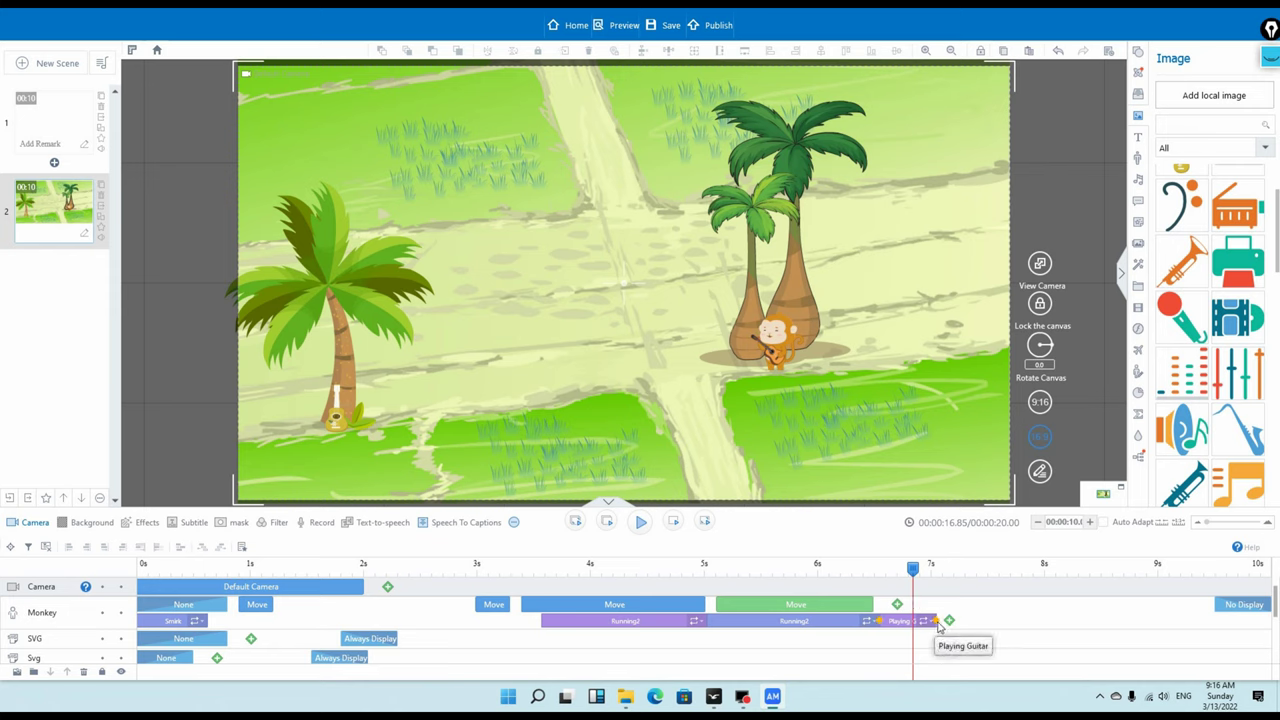
left_click_drag(938, 621, 1266, 621)
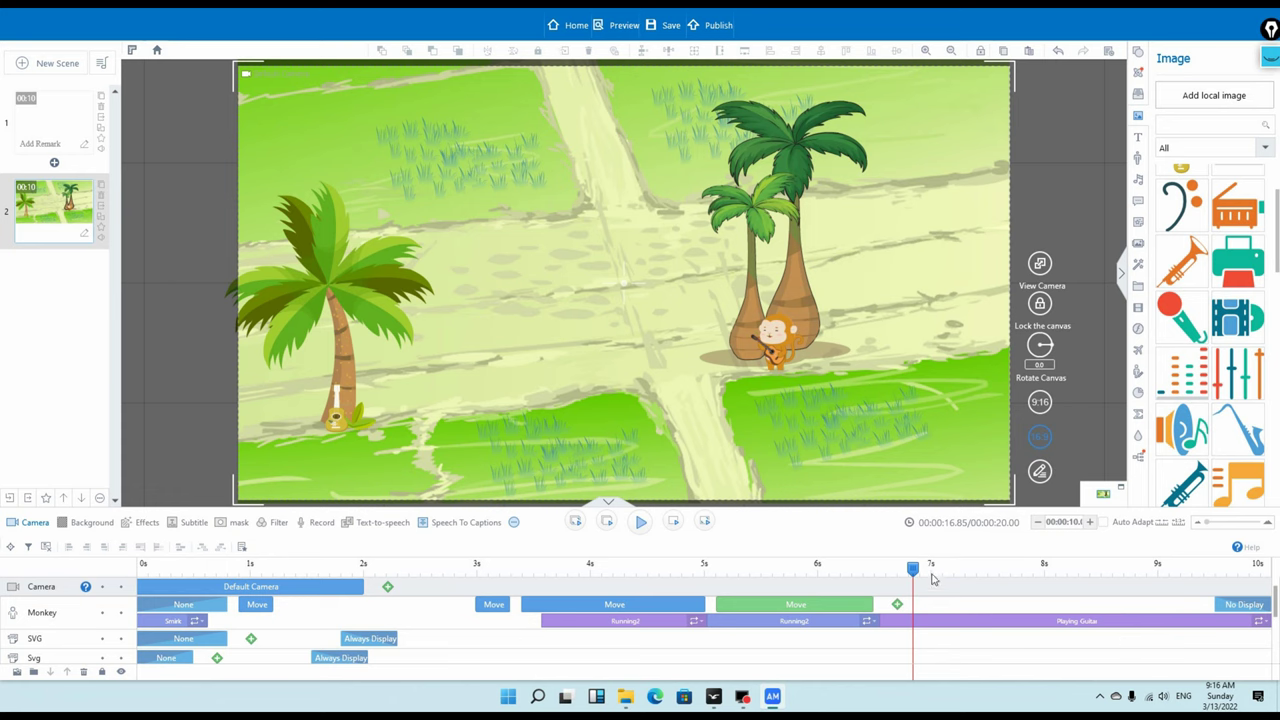
Play back the scene from the start to check the monkey's run to the guitar and back
left_click_drag(912, 568, 140, 568)
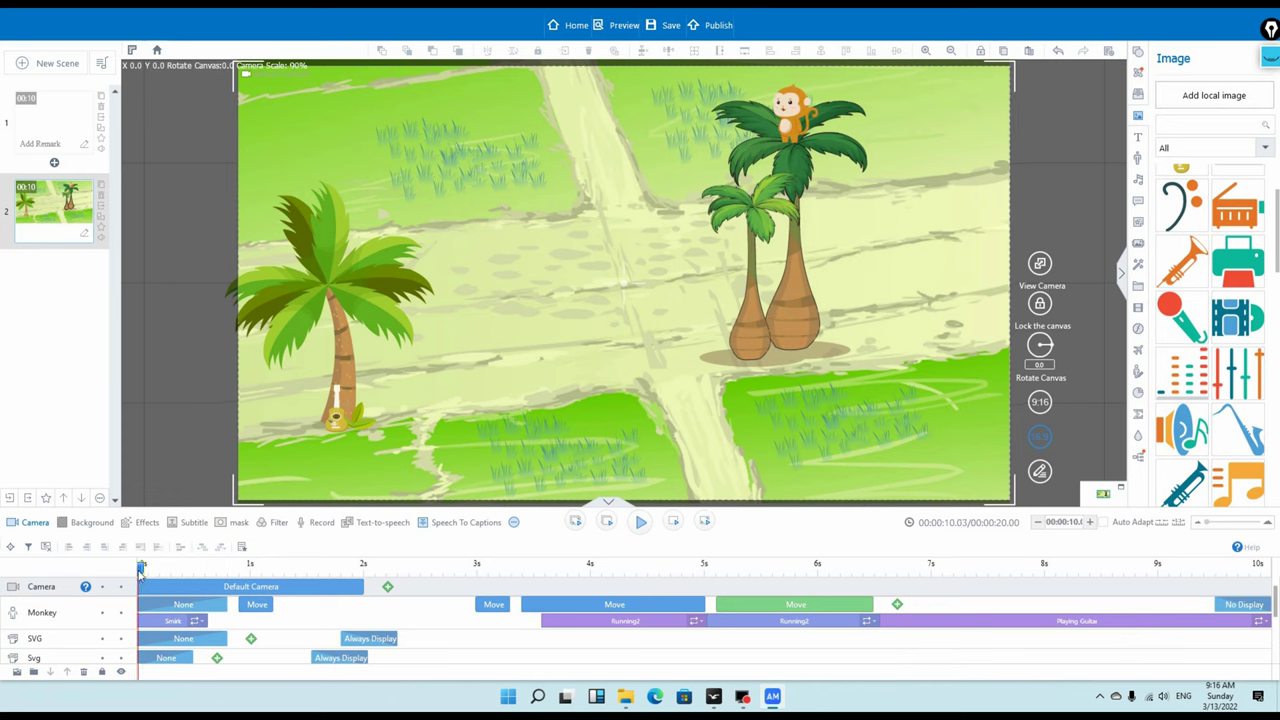
left_click(641, 521)
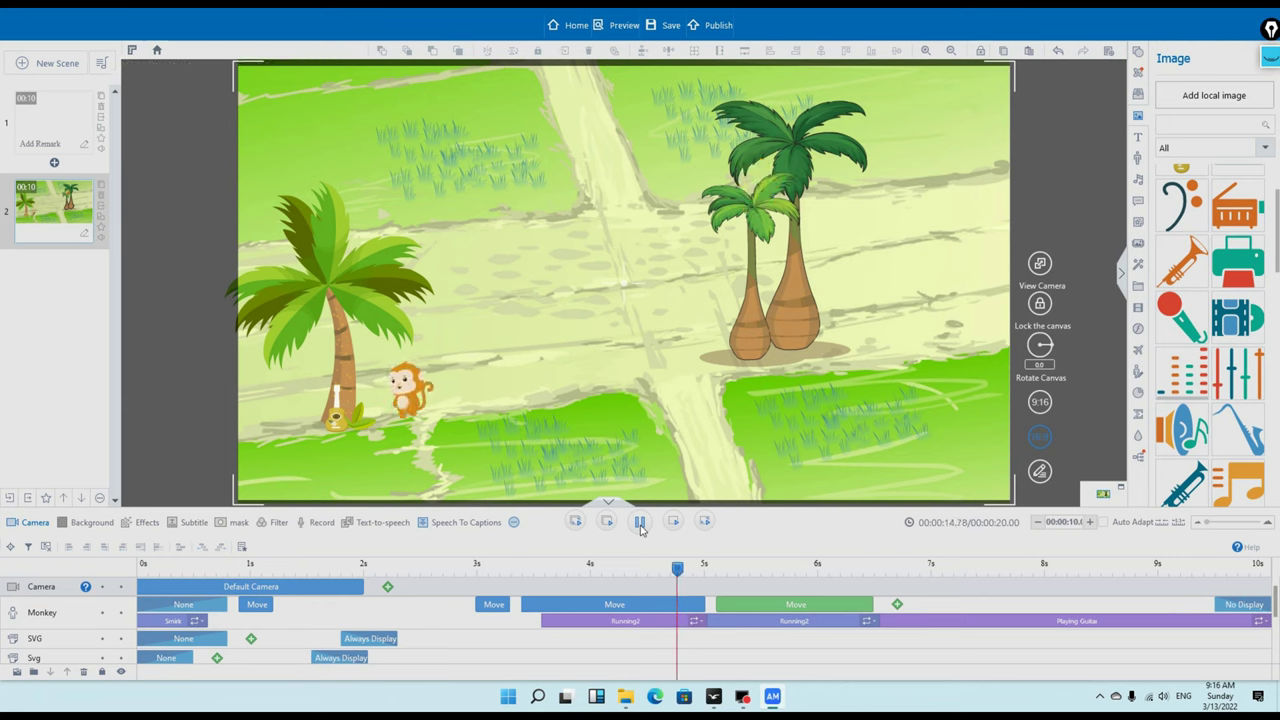
left_click(641, 521)
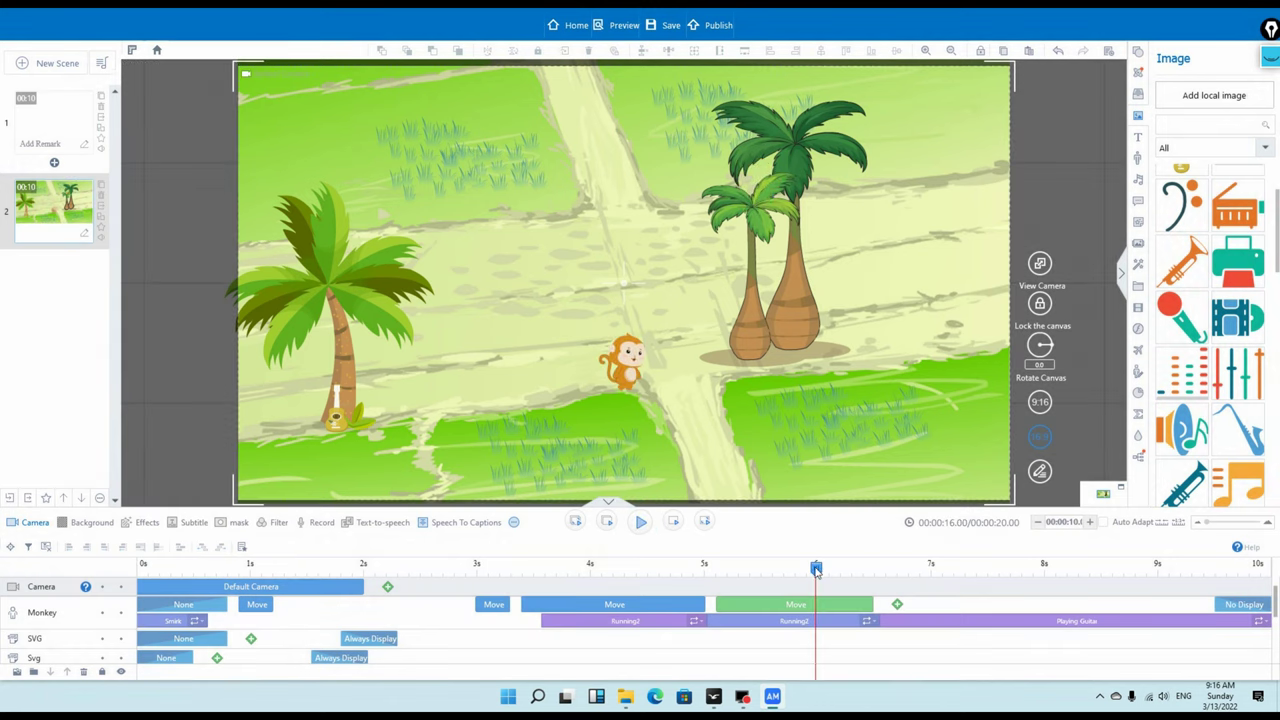
Shift the guitar's exit effect to about 5 seconds, when the monkey reaches it, and change it to No Display
left_click_drag(820, 576, 703, 576)
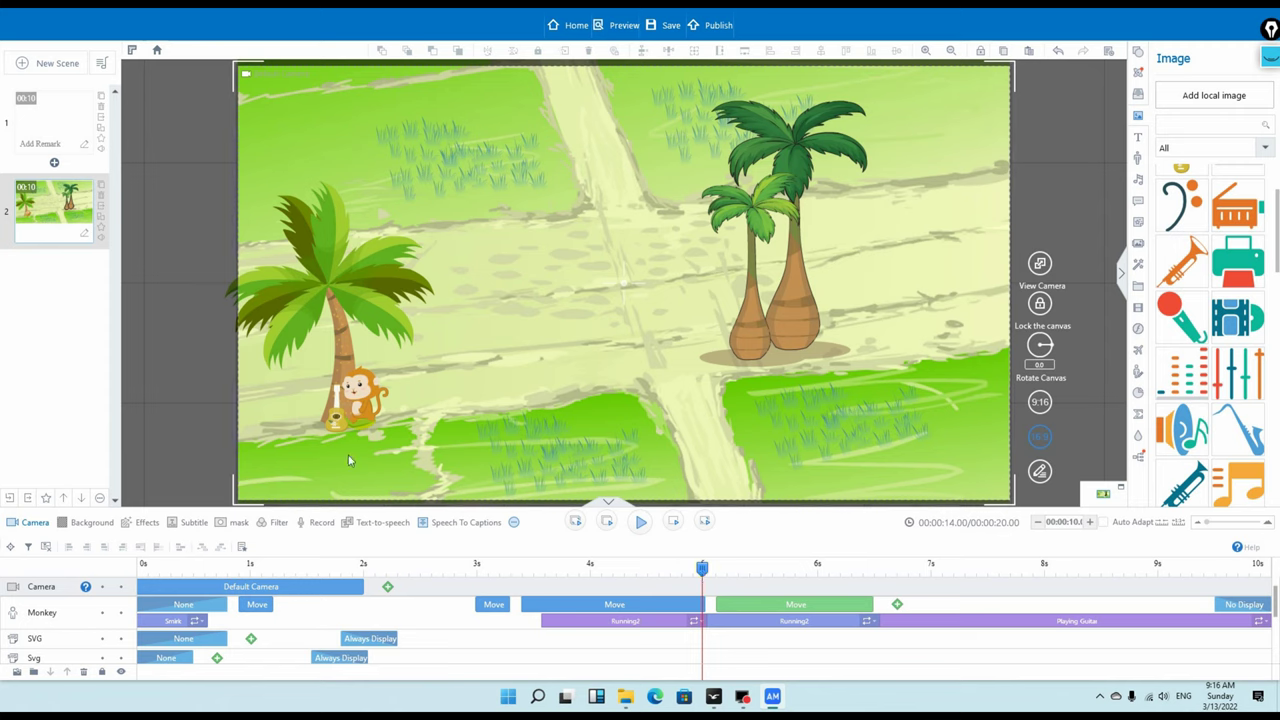
left_click(335, 423)
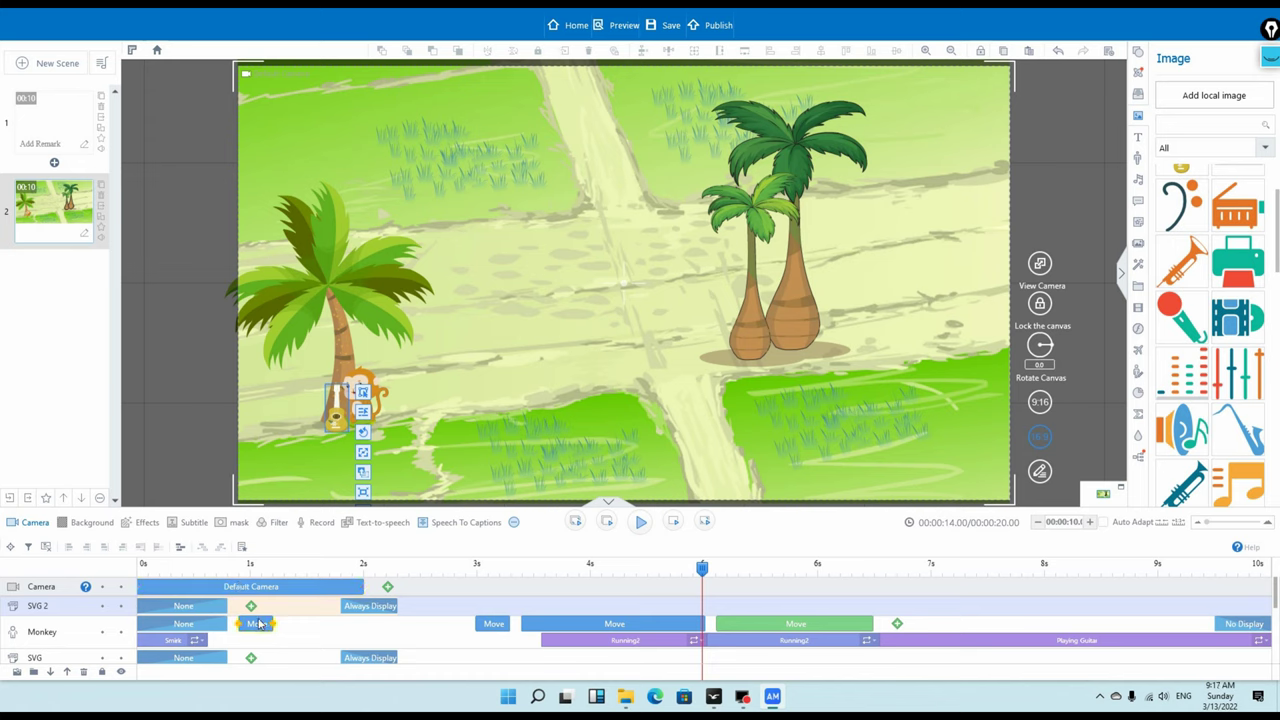
left_click_drag(357, 613, 727, 615)
double_click(747, 607)
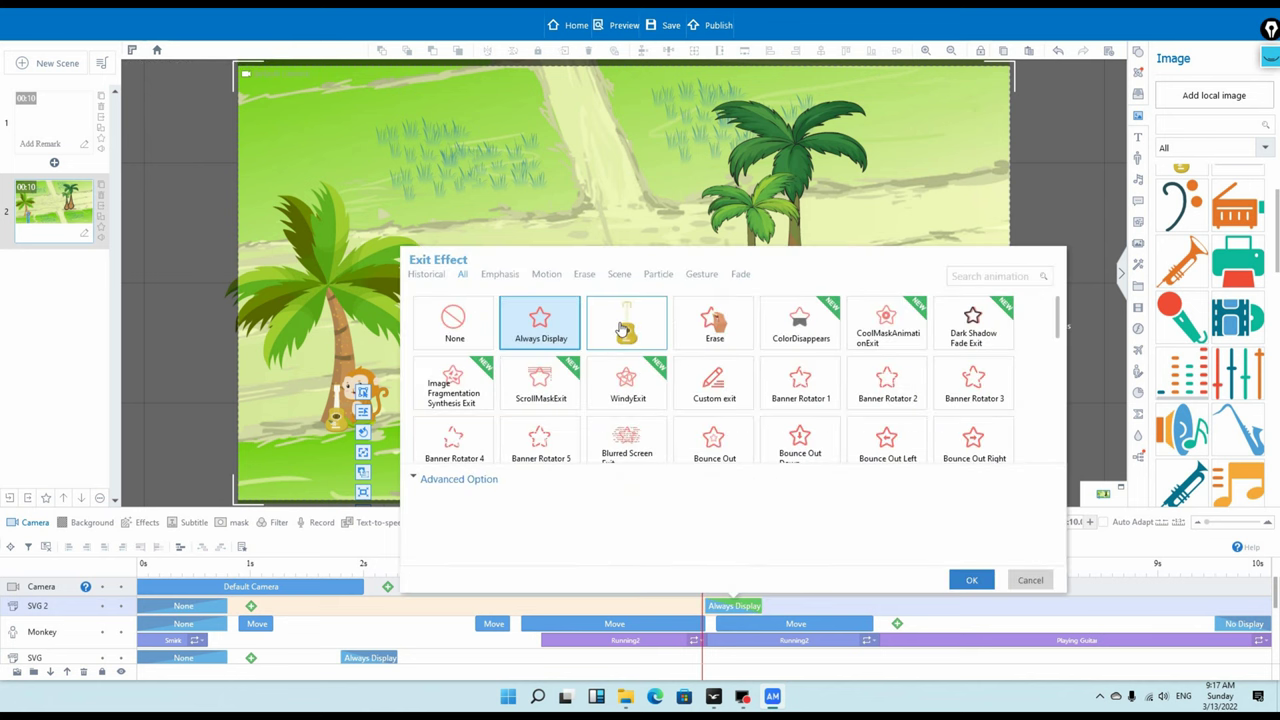
left_click(622, 328)
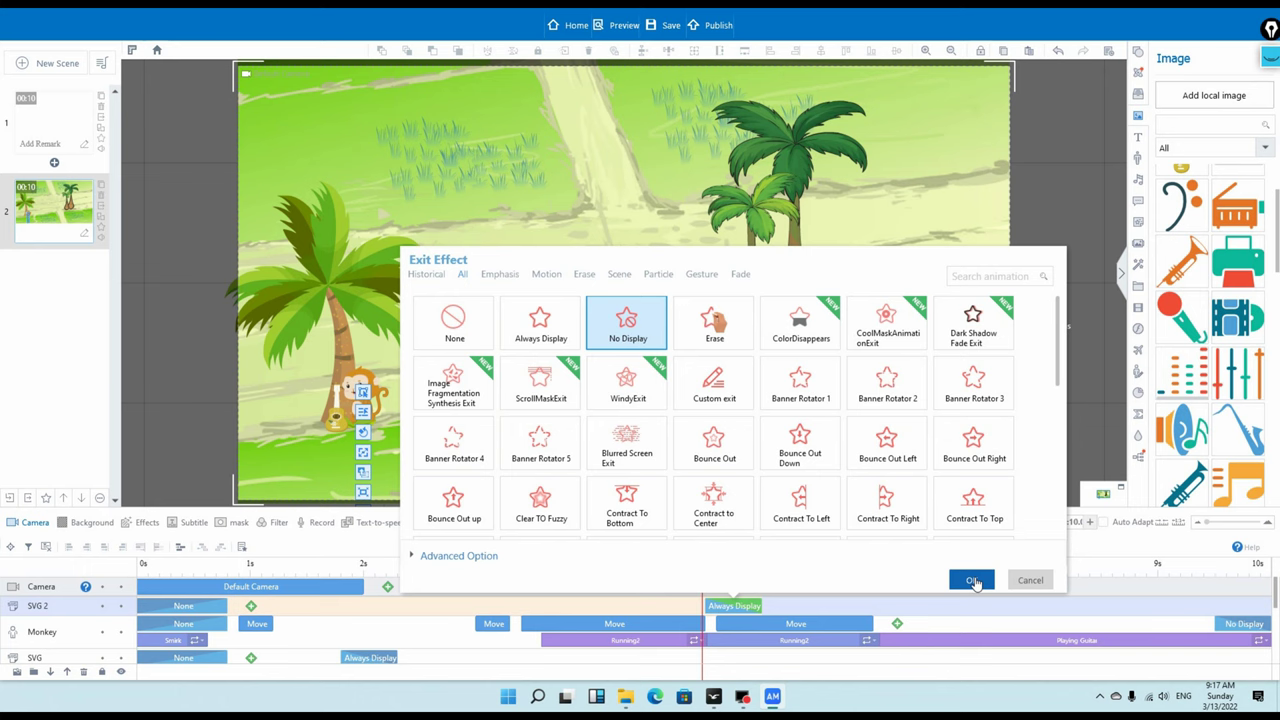
left_click(972, 581)
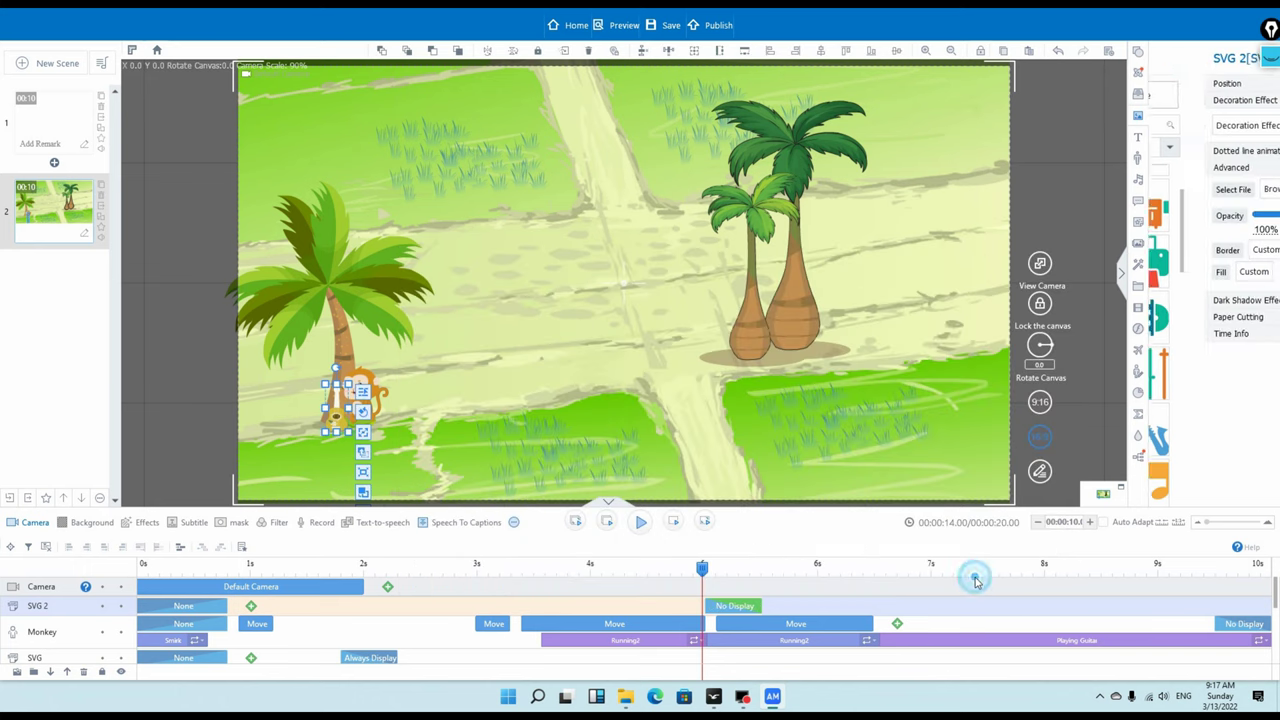
mouse_move(700, 568)
left_mouse_down()
mouse_move(871, 568)
mouse_move(880, 587)
mouse_move(880, 568)
mouse_move(706, 568)
mouse_move(703, 579)
left_mouse_up()
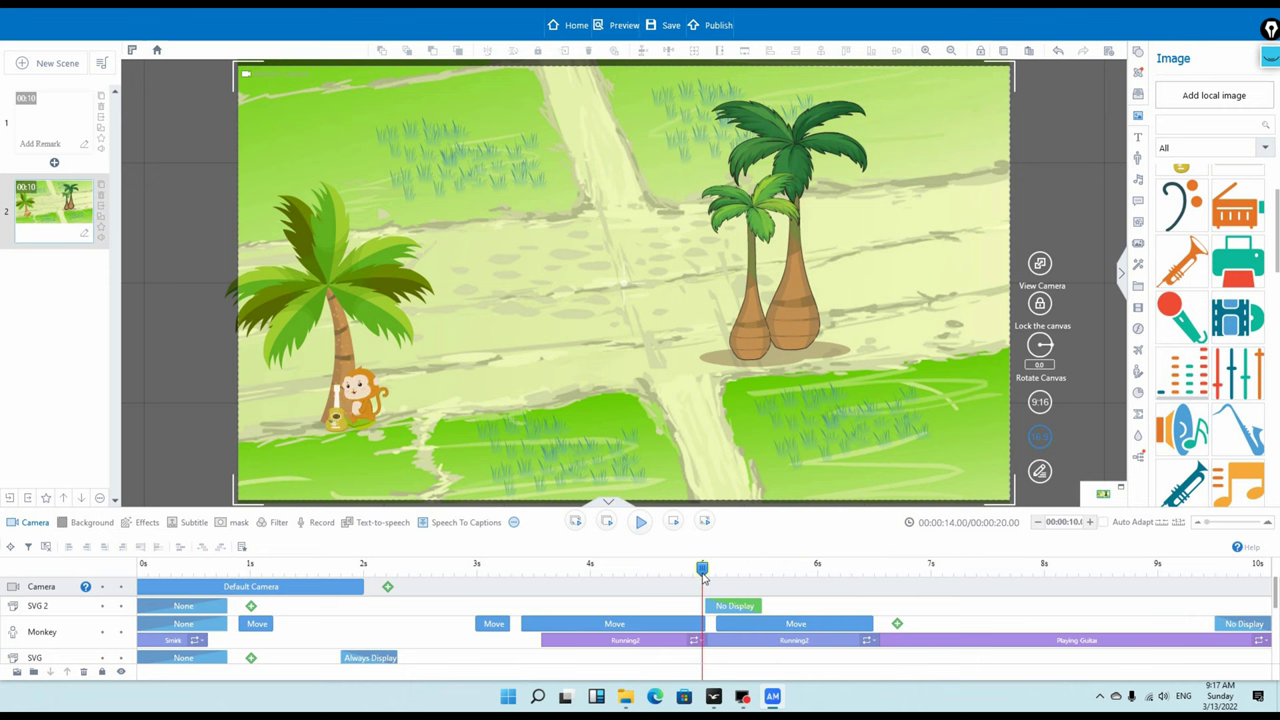
Add a Move effect with constant curves to the guitar and shift it to about 3.4 seconds
double_click(251, 607)
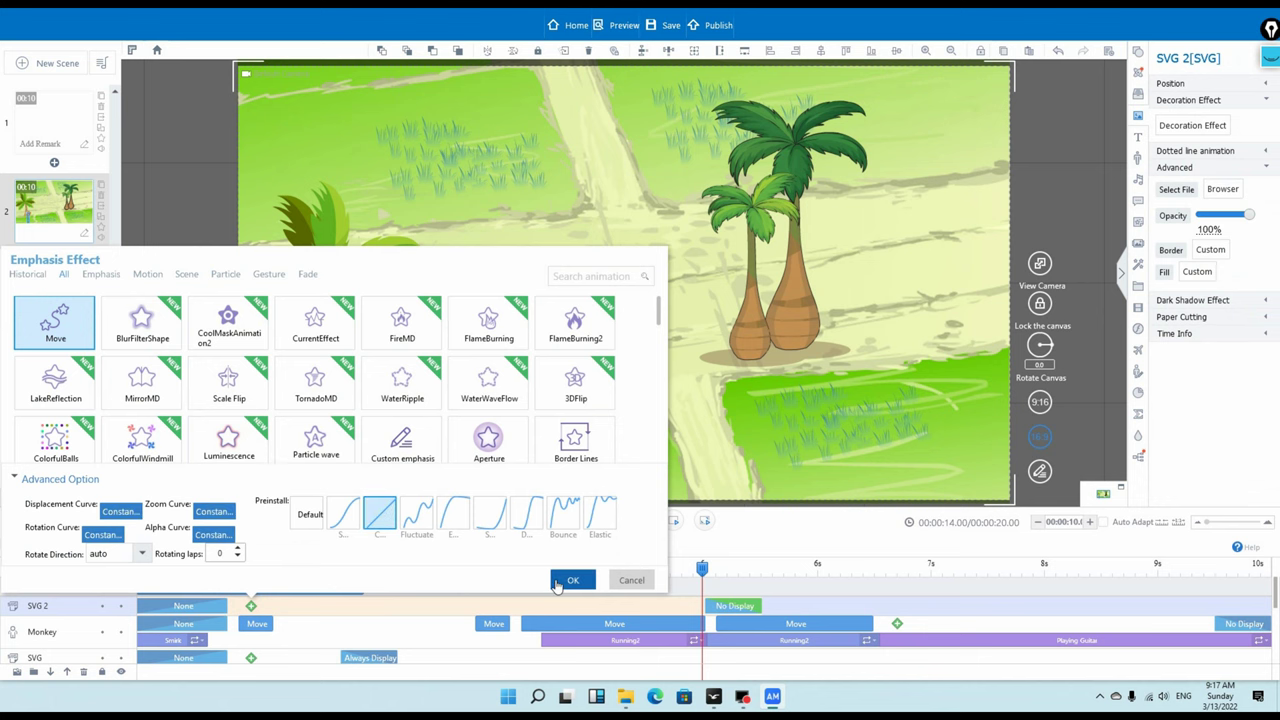
left_click(560, 582)
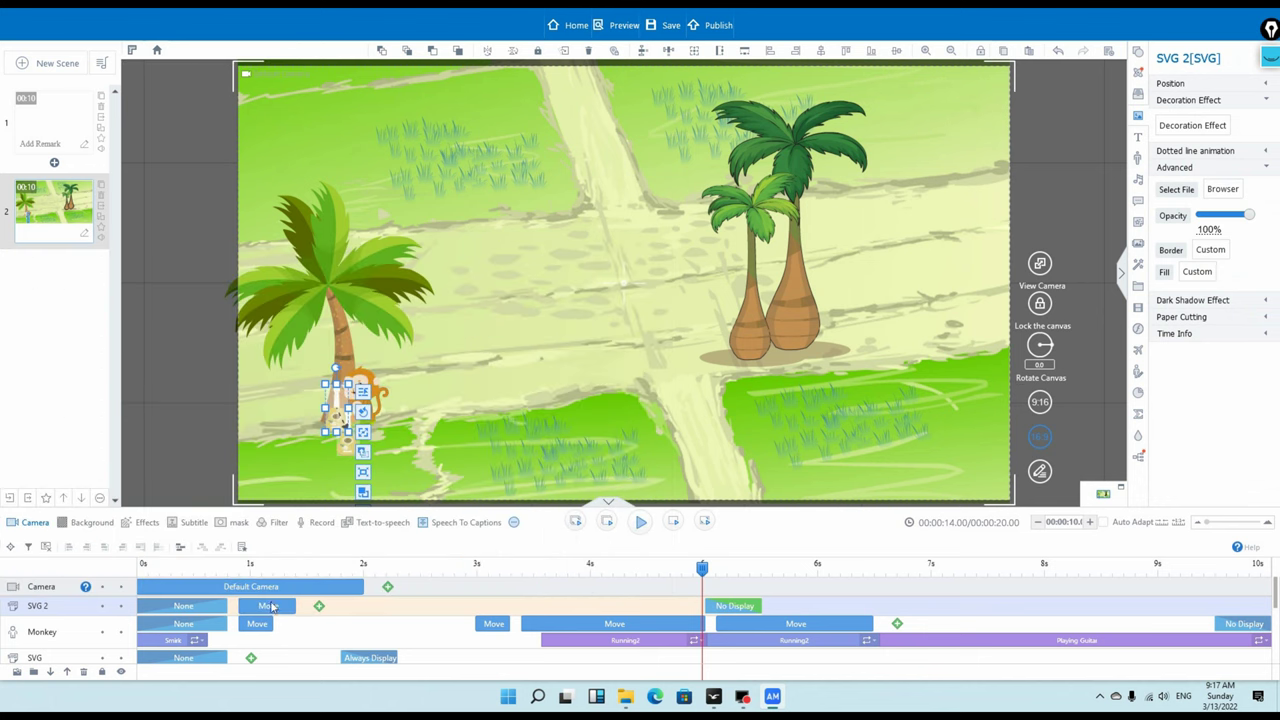
left_click_drag(271, 608, 557, 621)
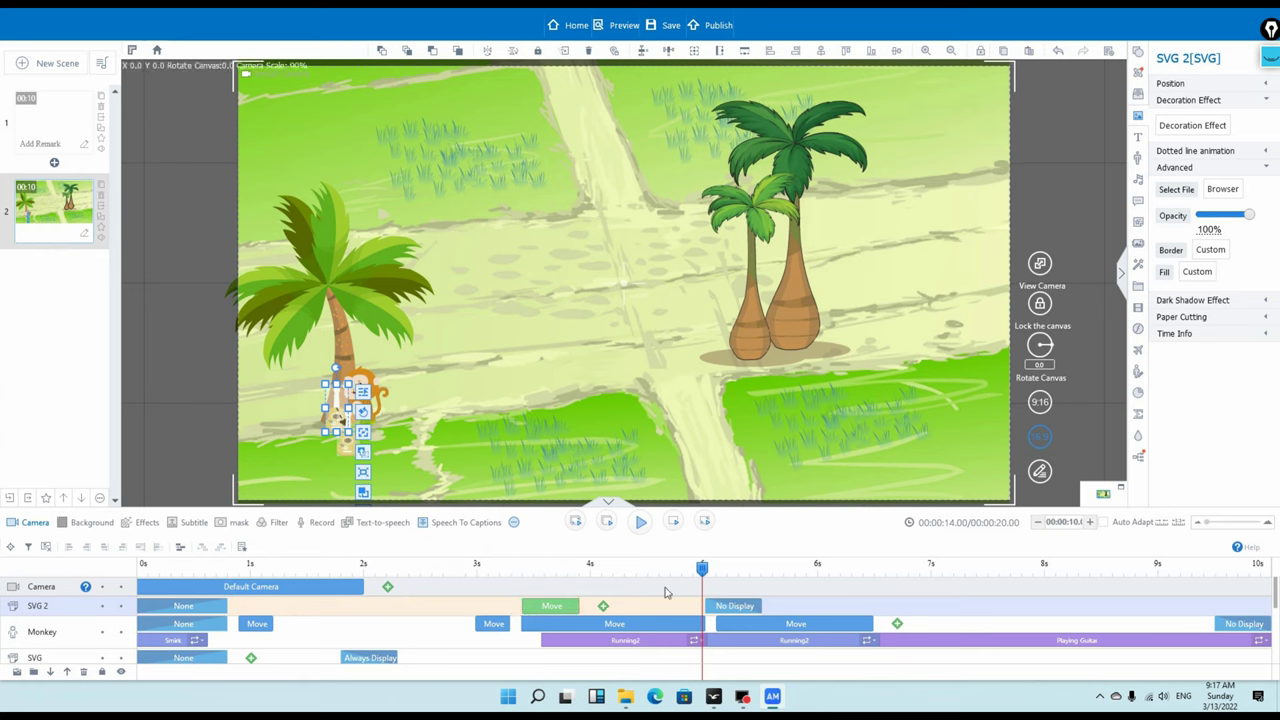
Shift the guitar's No Display exit to about 7.8 seconds and fit its Move effect to the monkey's return run, from about 5.1 to 6.5 seconds
left_click(703, 572)
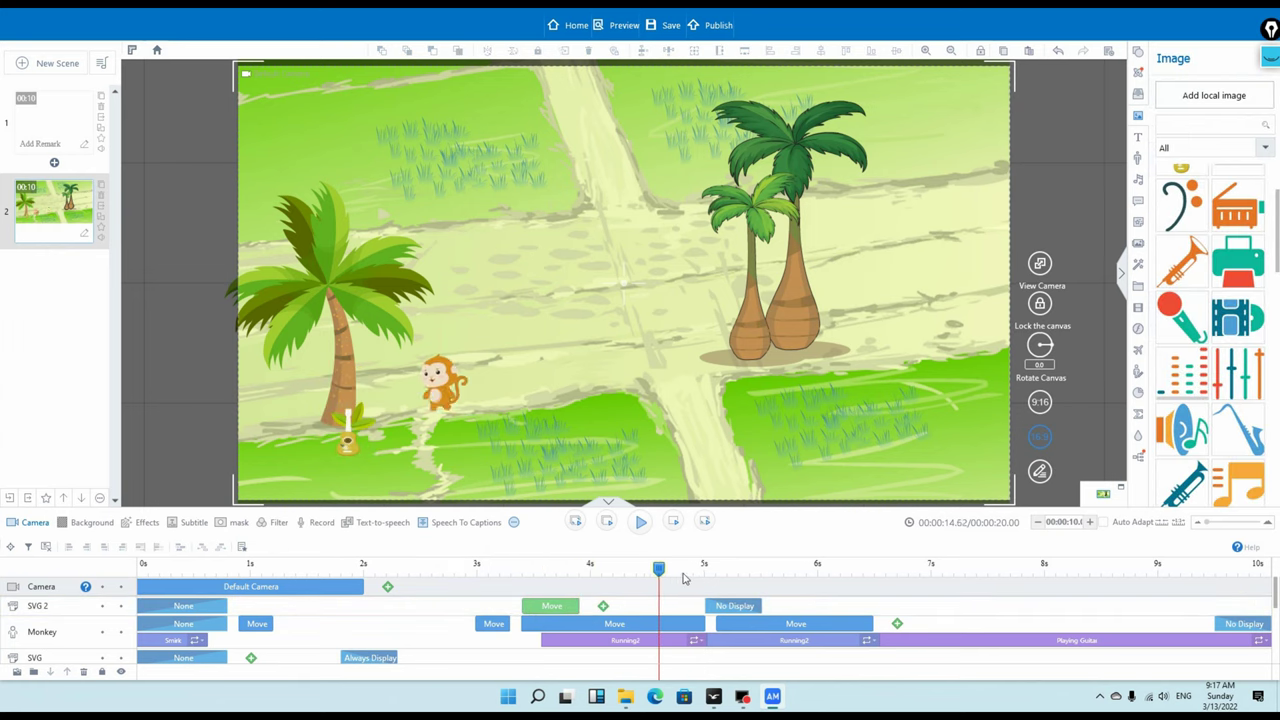
left_click_drag(706, 578, 713, 578)
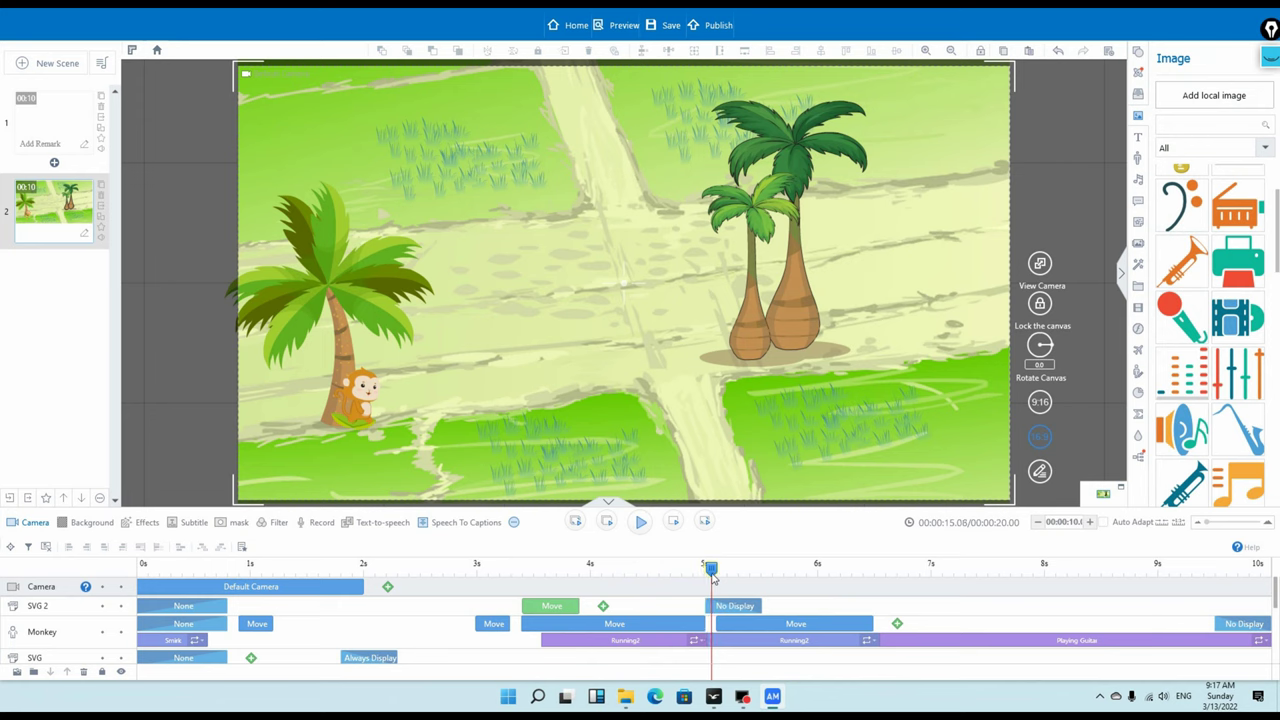
left_click_drag(733, 612, 1048, 606)
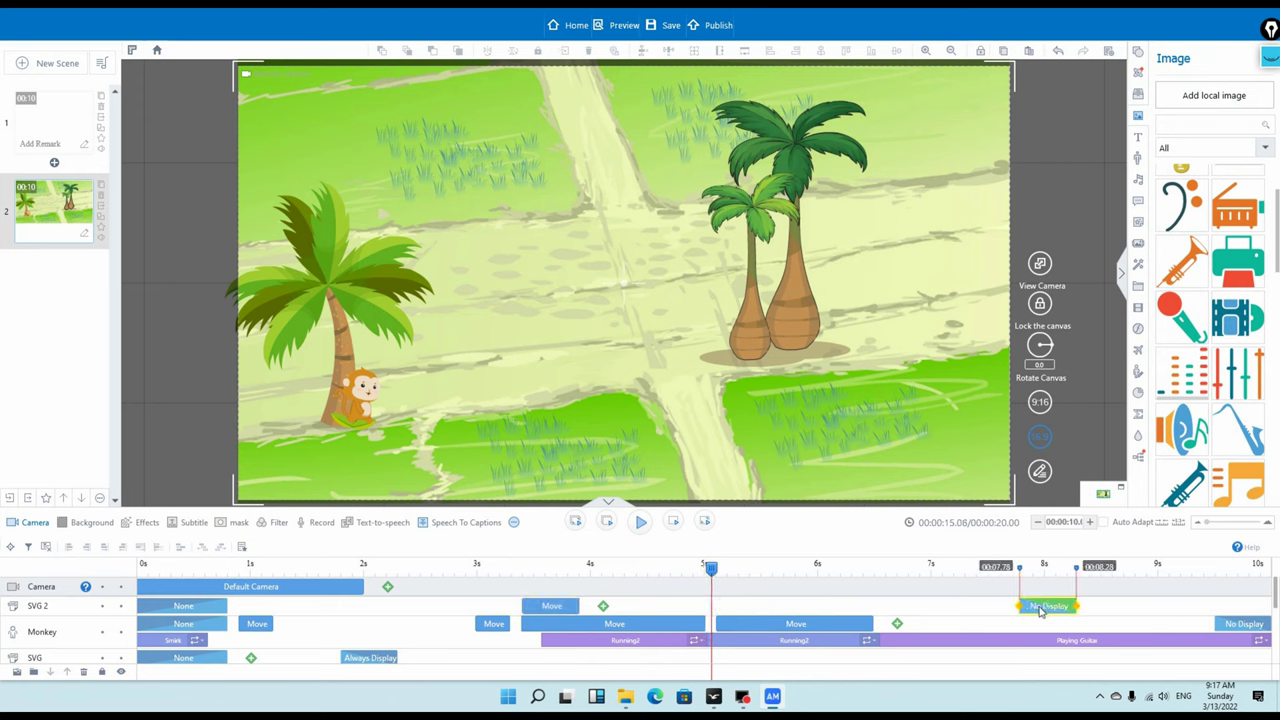
left_click_drag(545, 610, 872, 606)
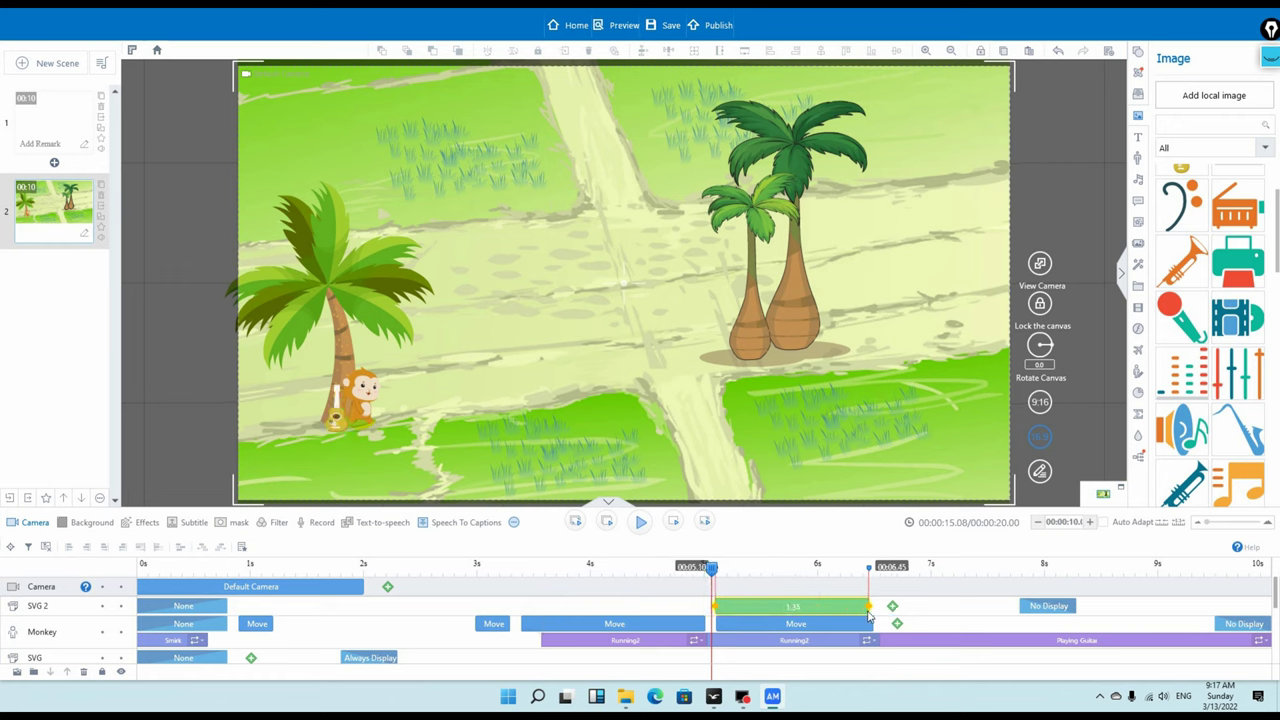
Set the guitar's Move end position at the base of the twin palm trees and start its No Display exit right after the Move
mouse_move(711, 568)
left_mouse_down()
mouse_move(660, 569)
mouse_move(822, 572)
mouse_move(696, 572)
left_mouse_up()
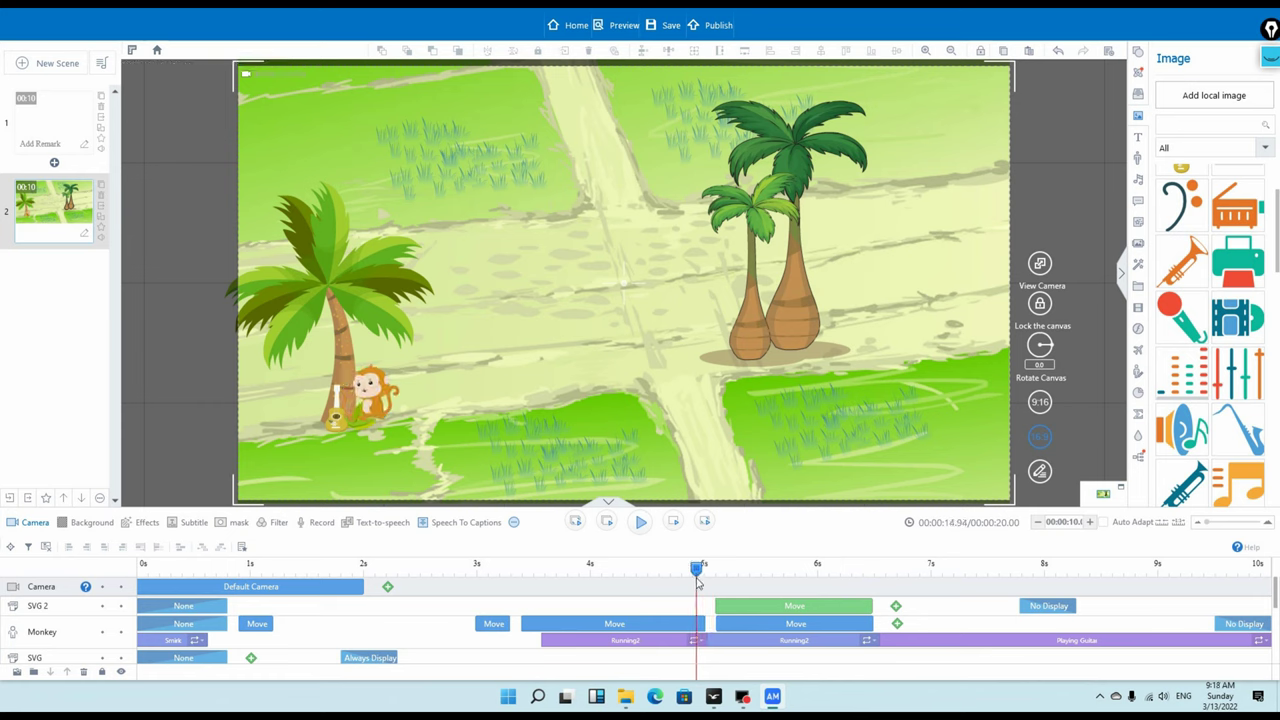
left_click(338, 428)
left_click_drag(343, 450, 752, 356)
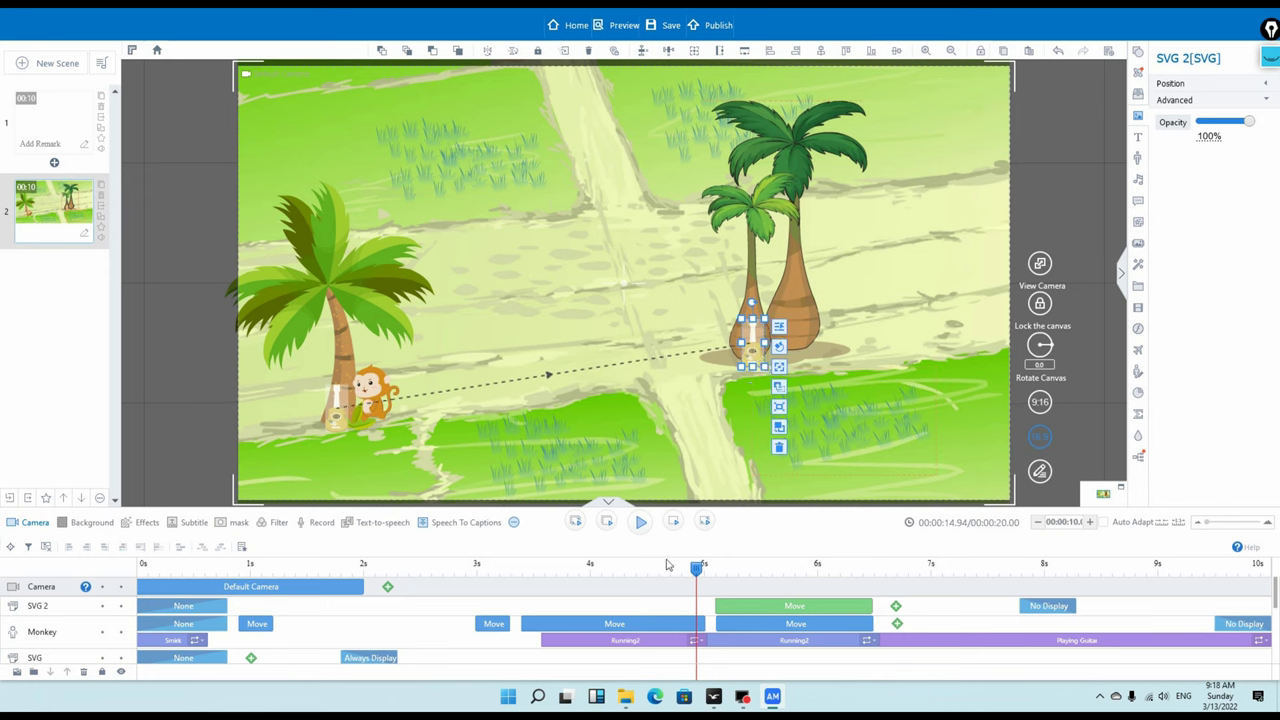
left_click_drag(695, 570, 871, 569)
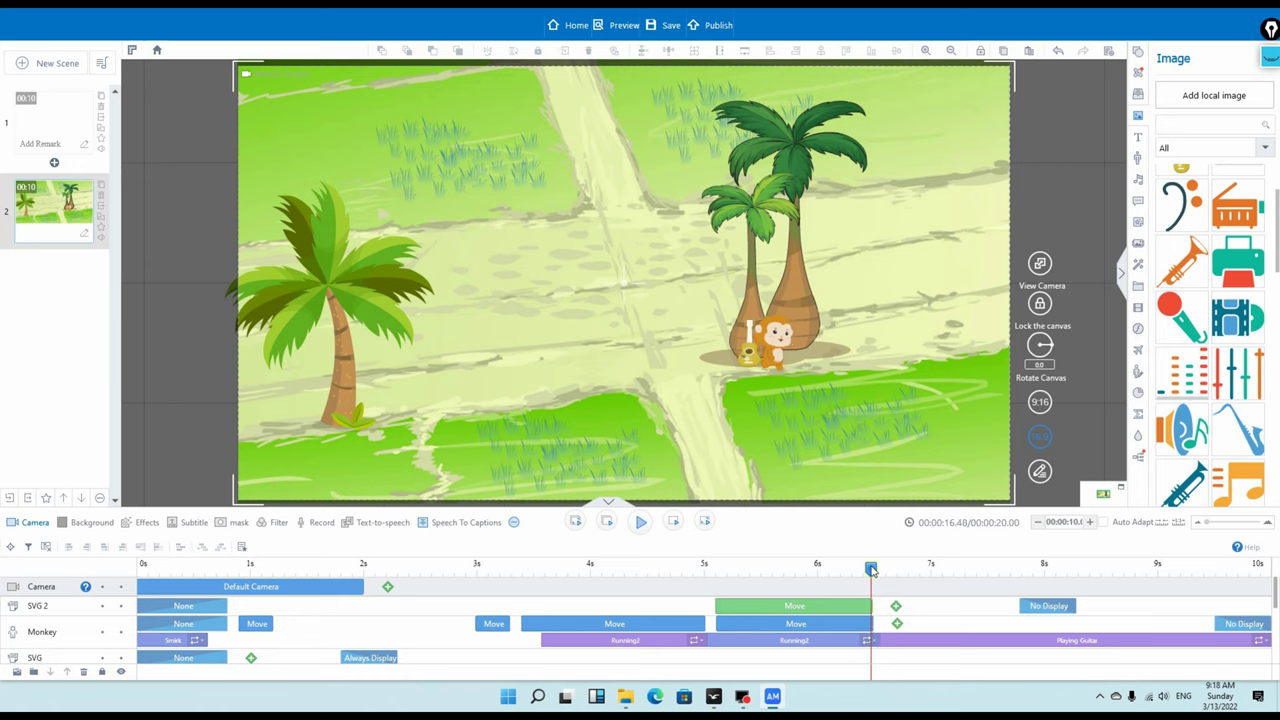
left_click_drag(1018, 606, 895, 624)
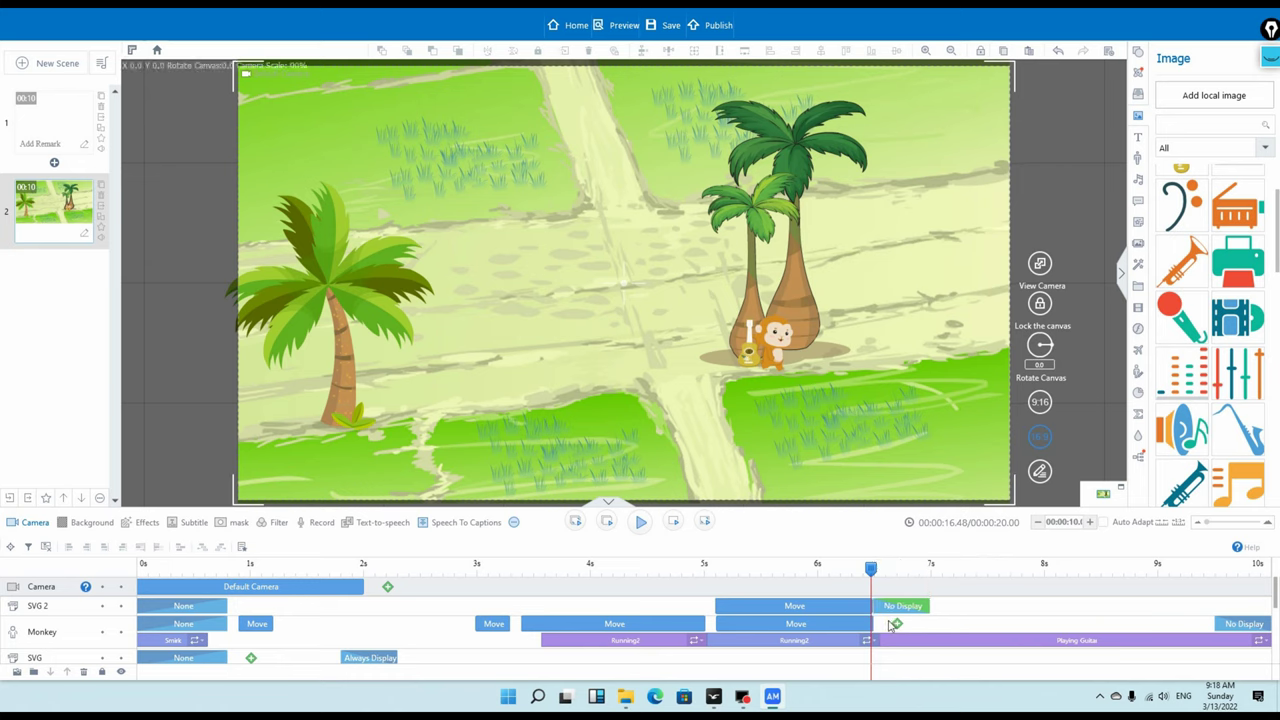
Play back the whole scene and review the part where the monkey plays the guitar
left_click_drag(871, 570, 142, 567)
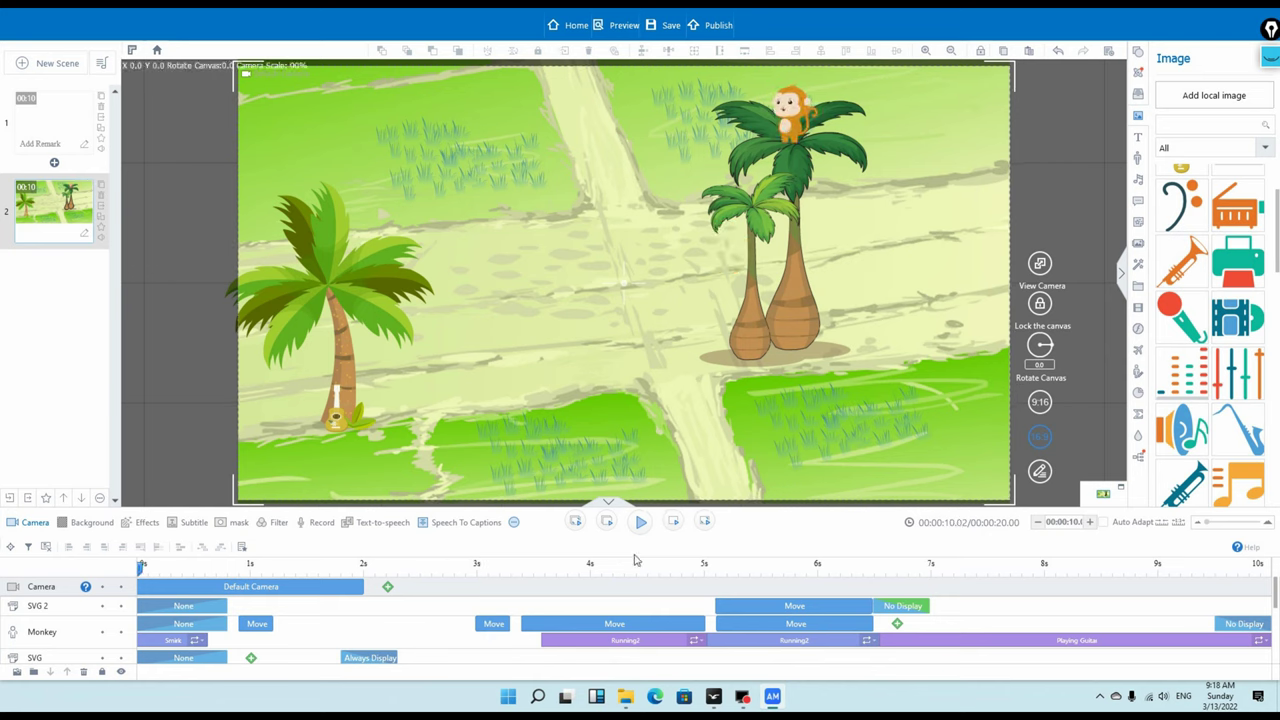
left_click(639, 527)
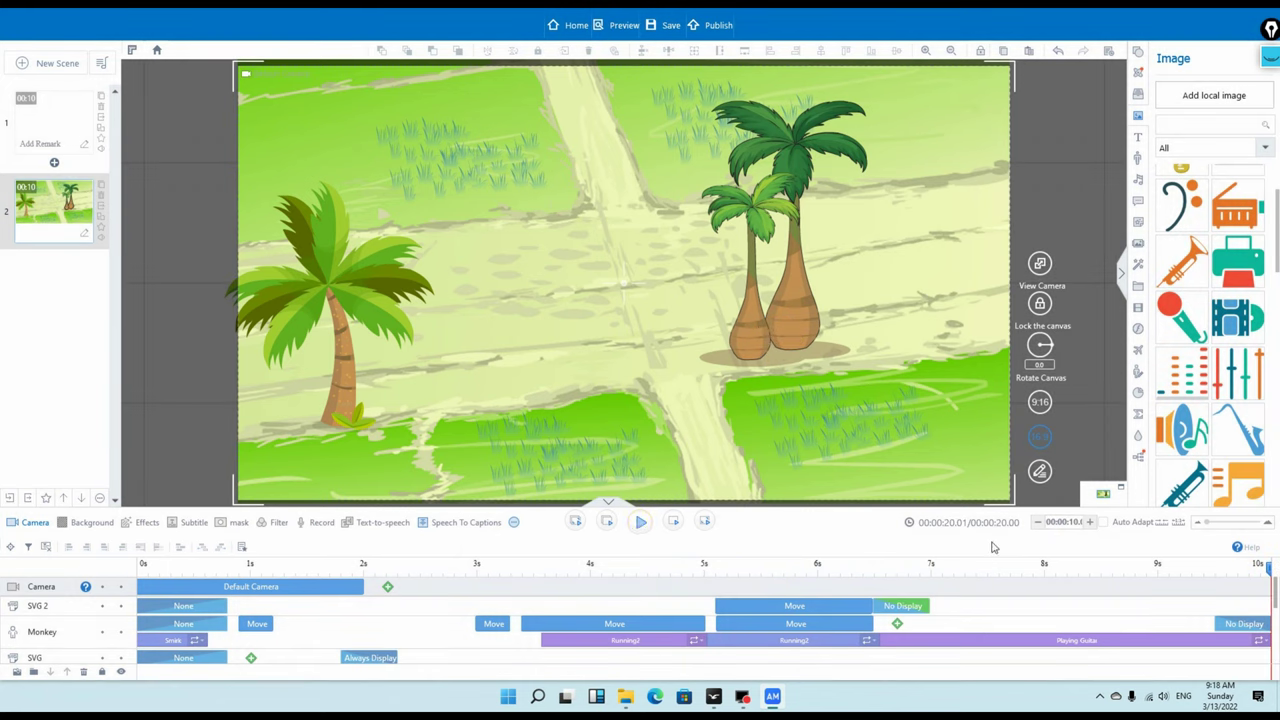
left_click_drag(1268, 570, 1097, 590)
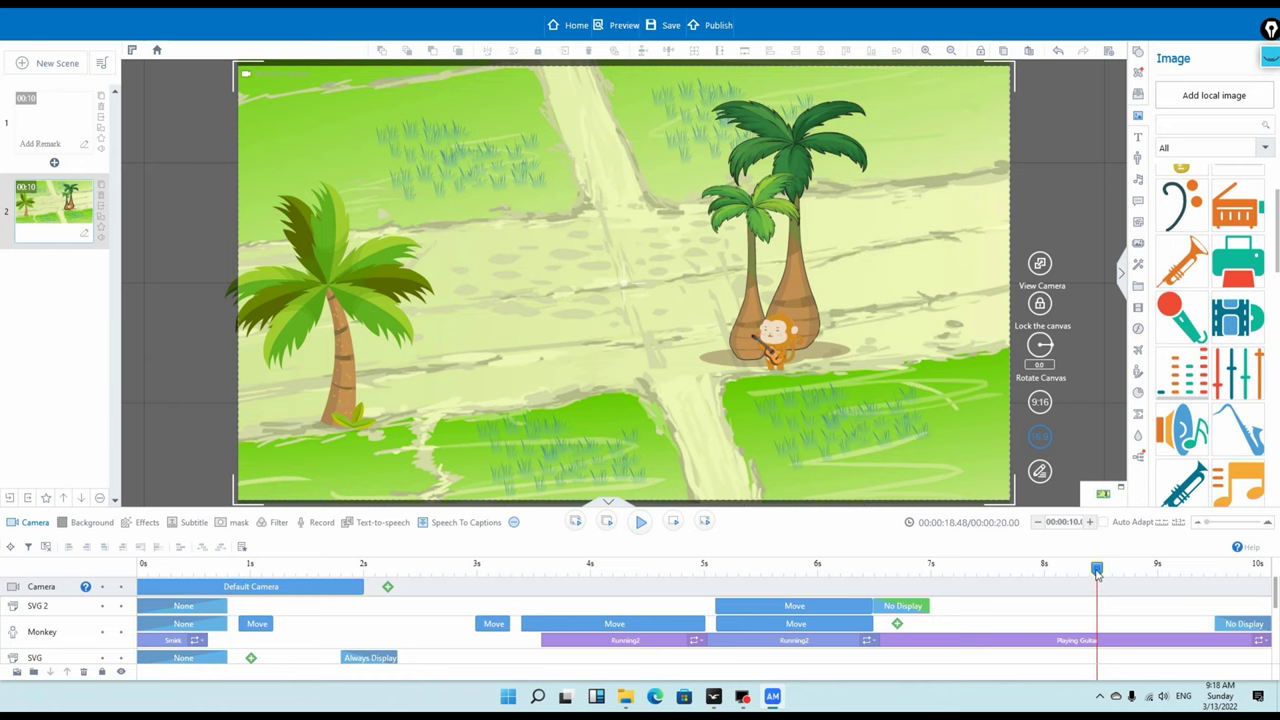
left_click_drag(1097, 572, 881, 574)
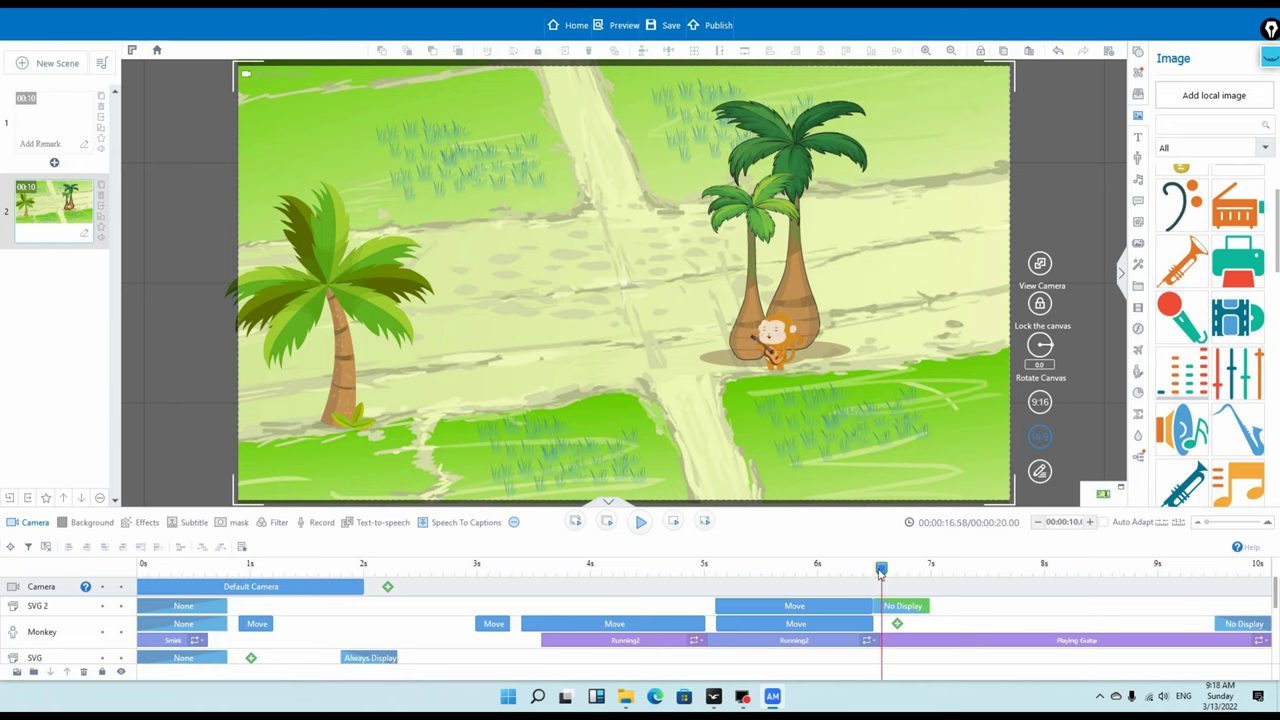
Look at the options for adding music and recording a voice-over to the scene
left_click(1138, 181)
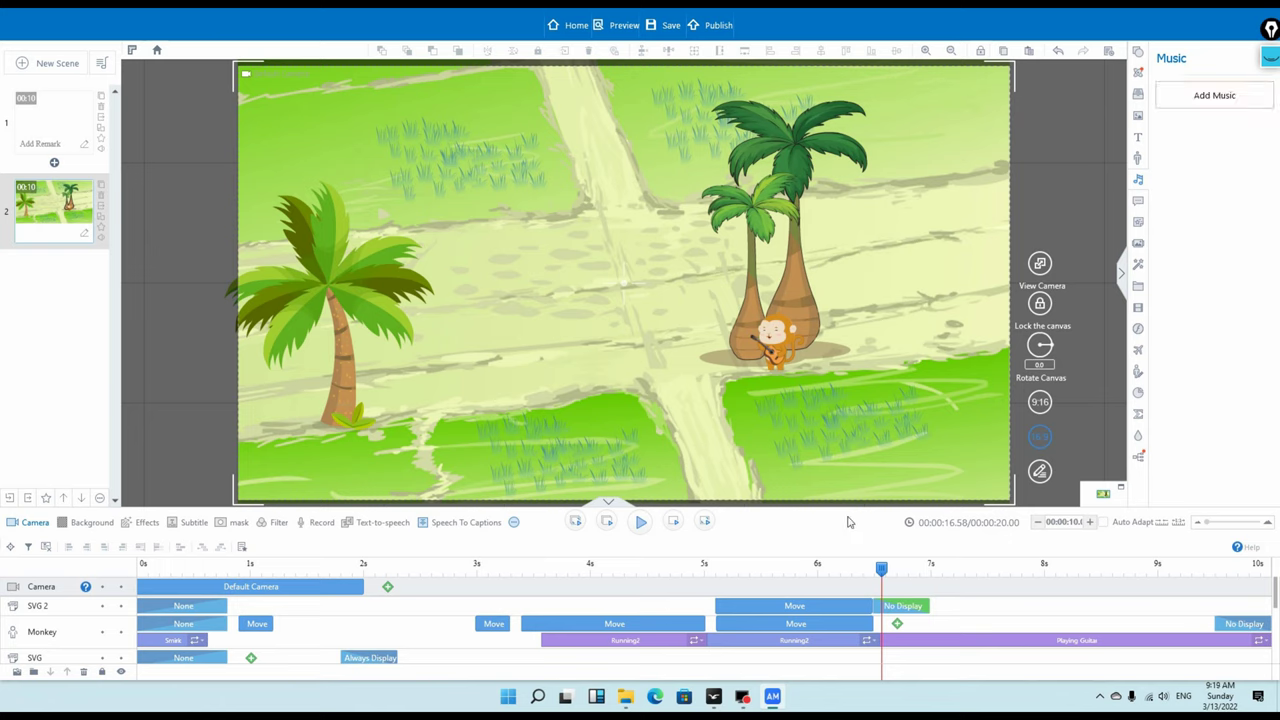
left_click_drag(882, 570, 440, 604)
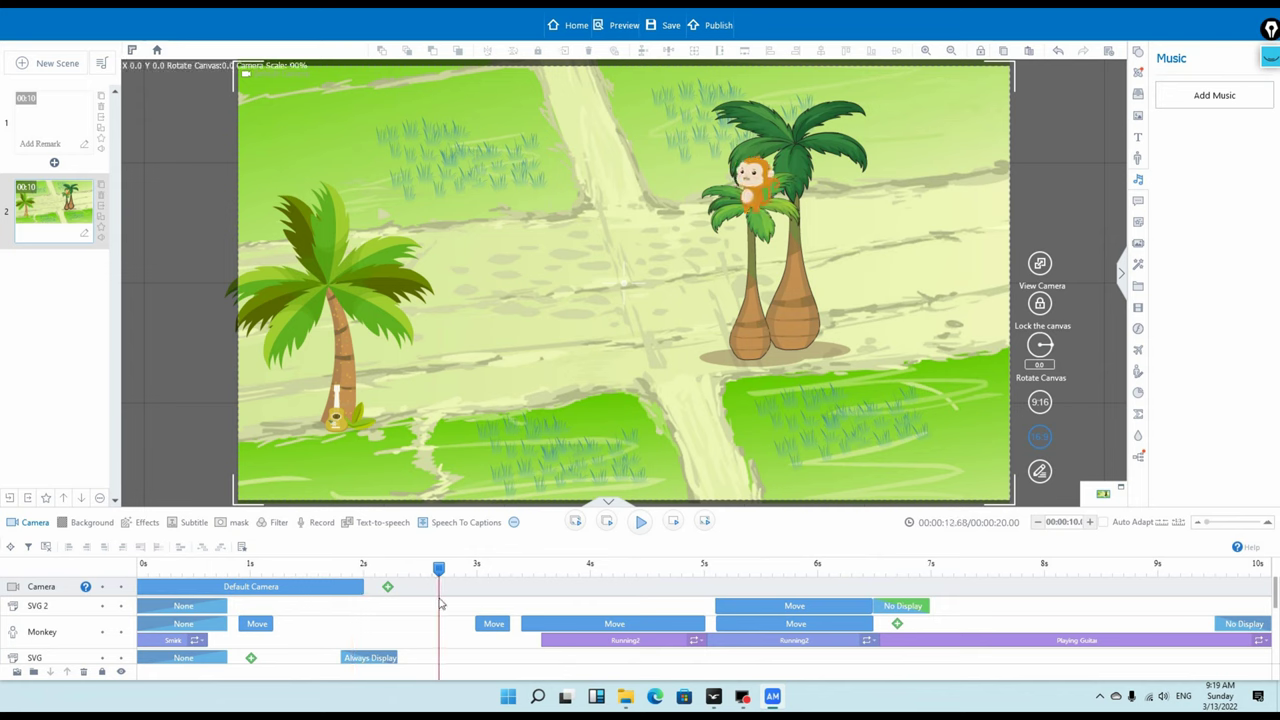
left_click(312, 522)
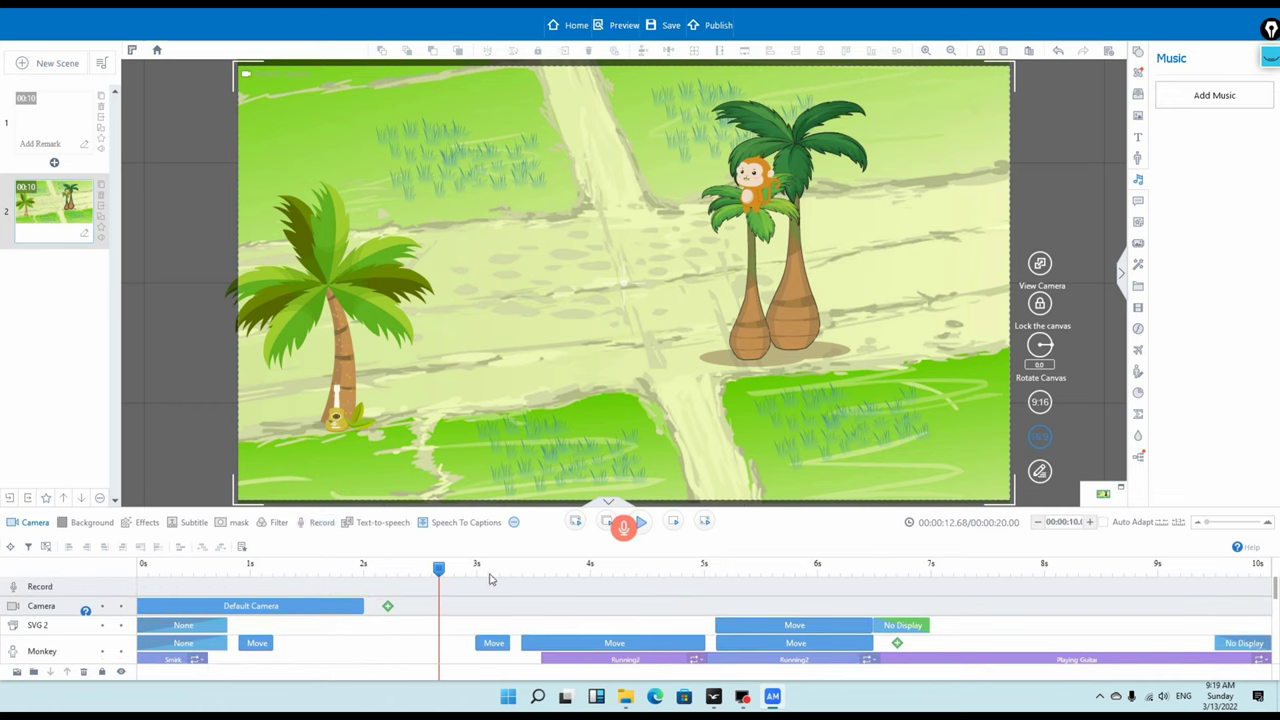
left_click(312, 522)
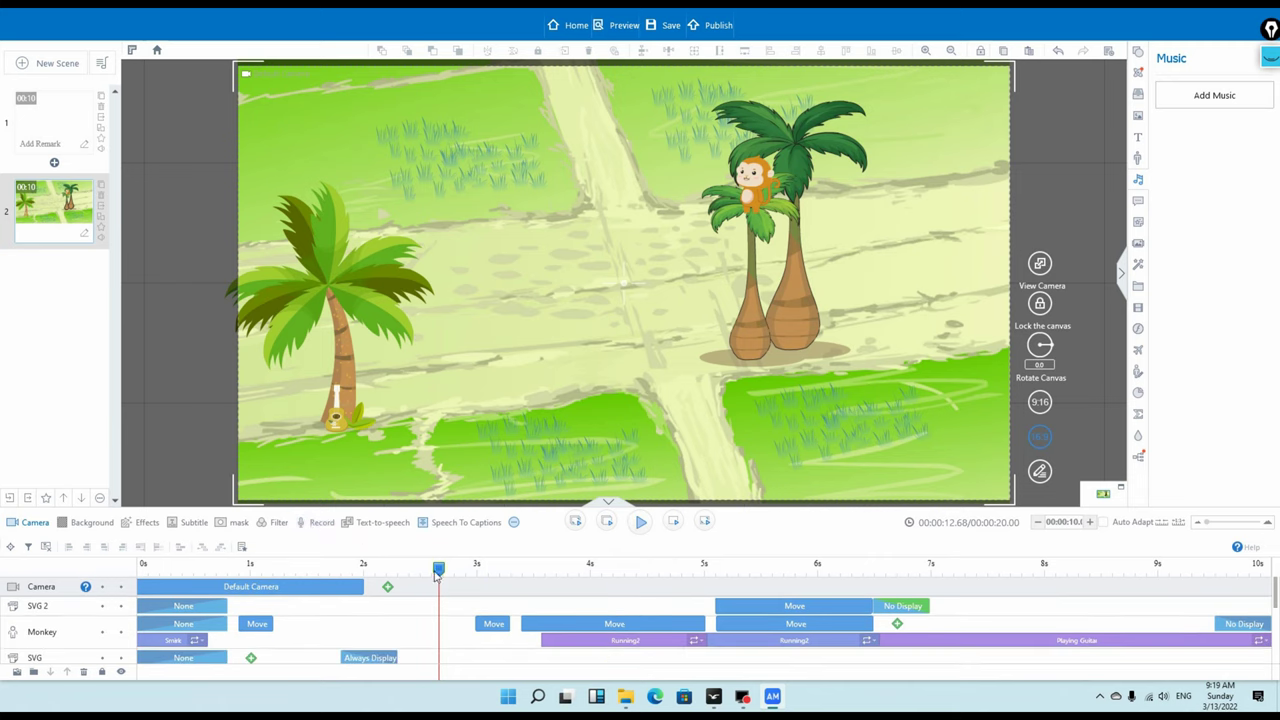
Scrub through the finished scene to its end and return the playhead to the start
left_click_drag(438, 572, 1213, 600)
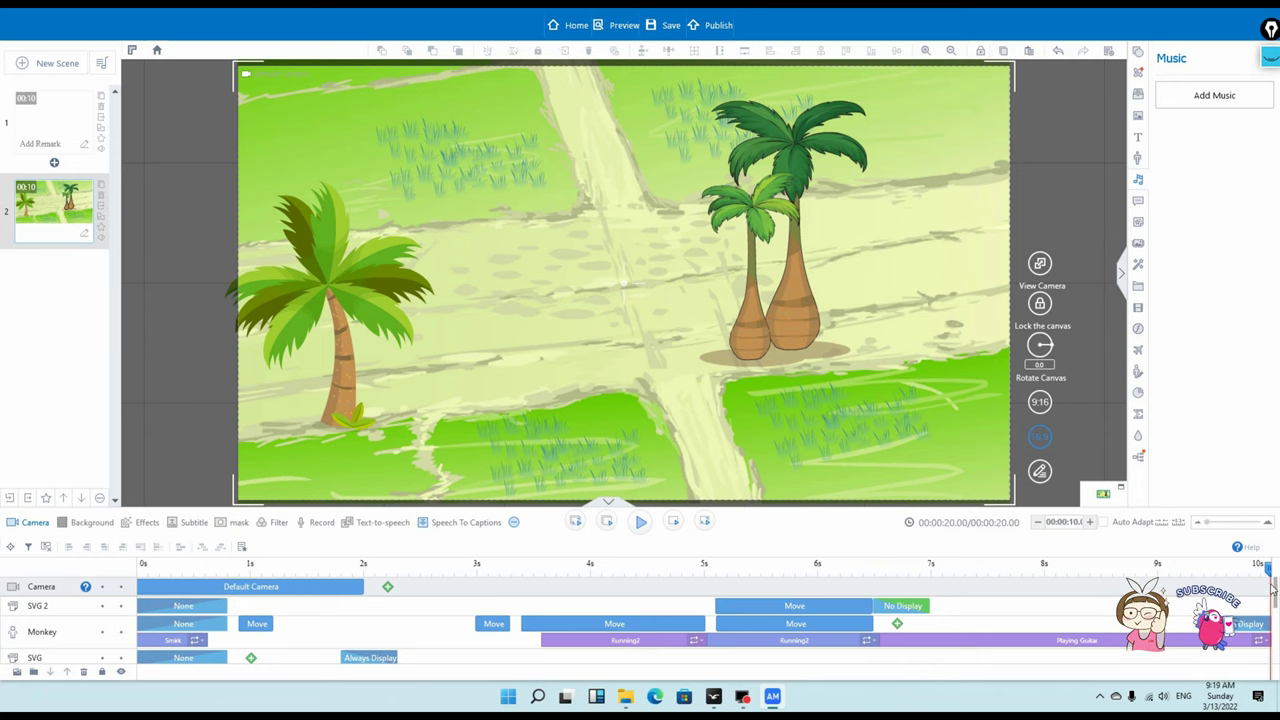
left_click(565, 620)
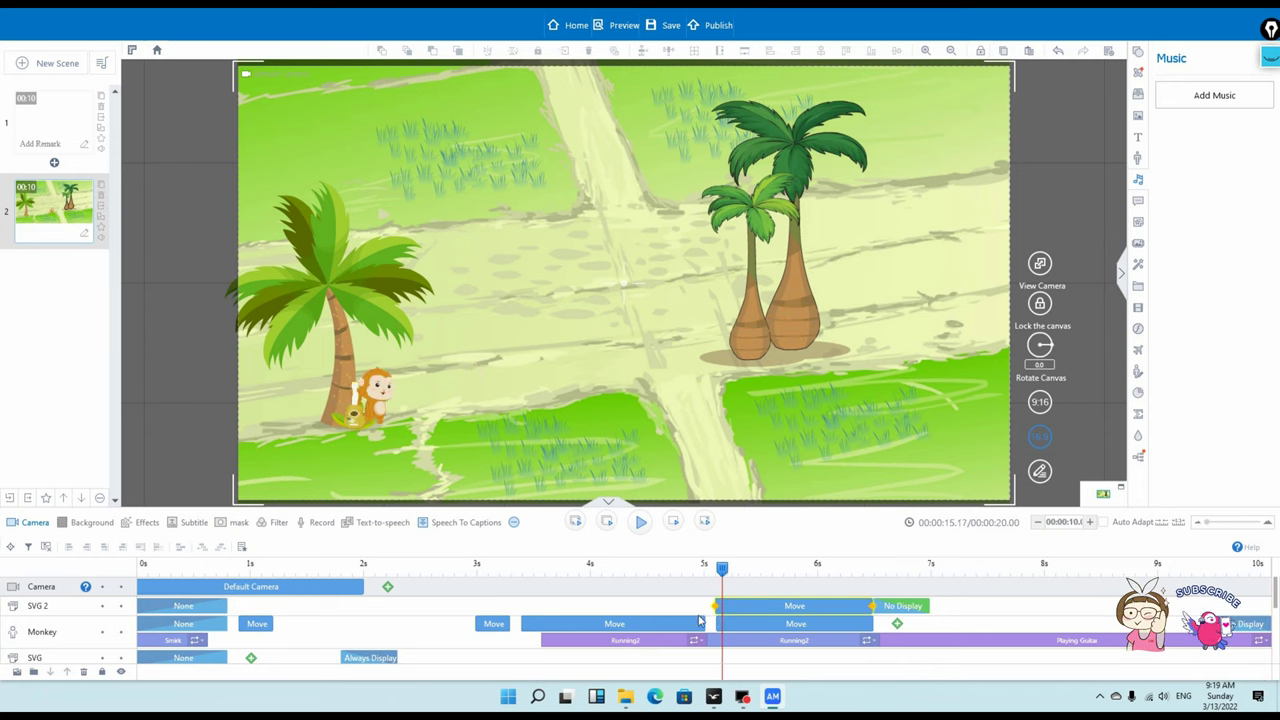
left_click_drag(565, 618, 145, 598)
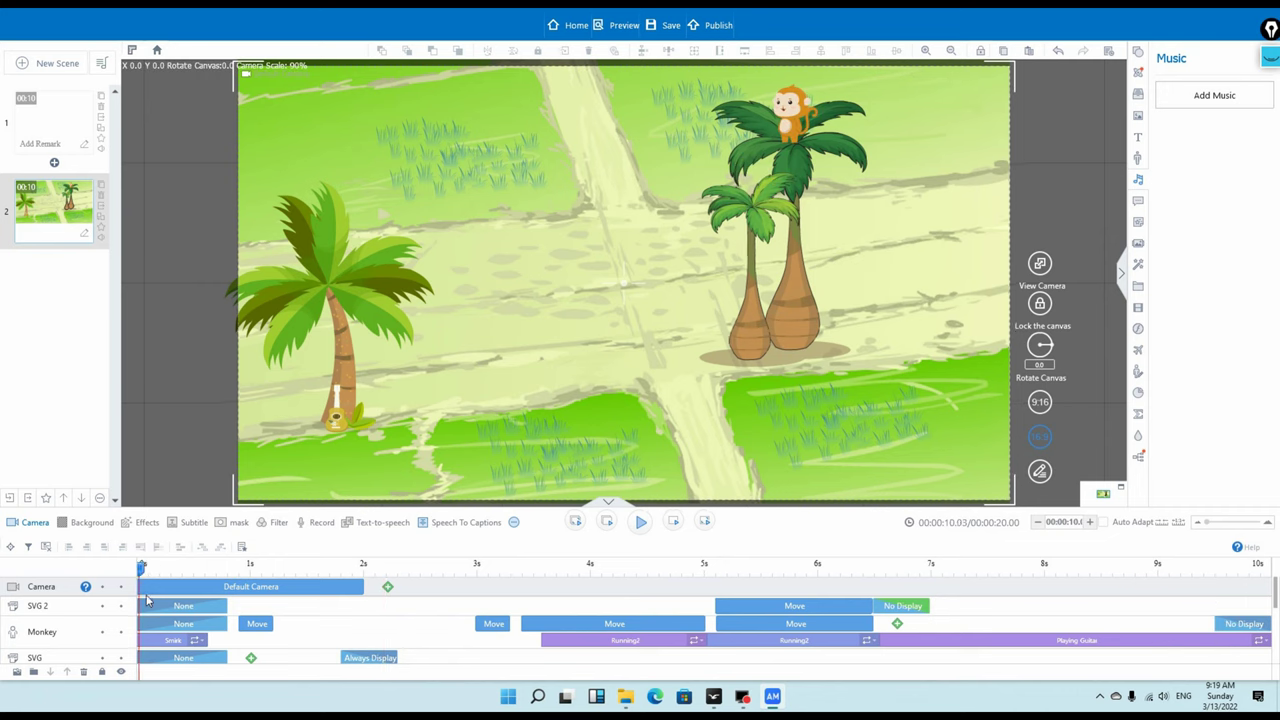